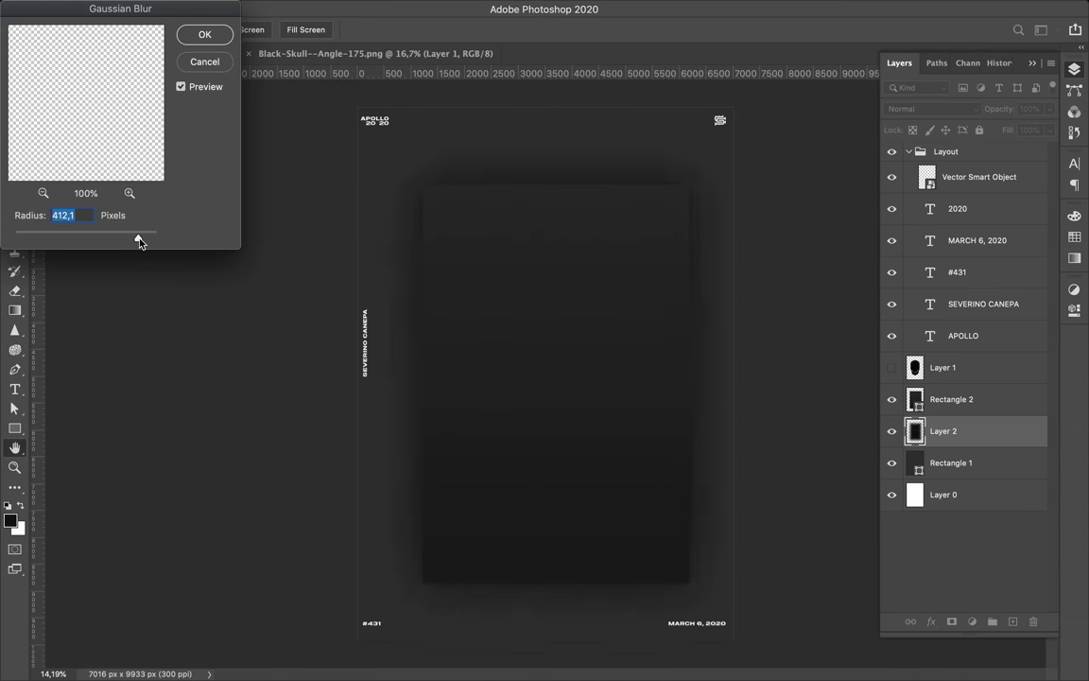
Step: Apply the Gaussian Blur to the shadow on Layer 2, and scale down a duplicate of Rectangle 2 with its shadow inside the original
{"action": "left_click", "coordinate": [187, 34]}
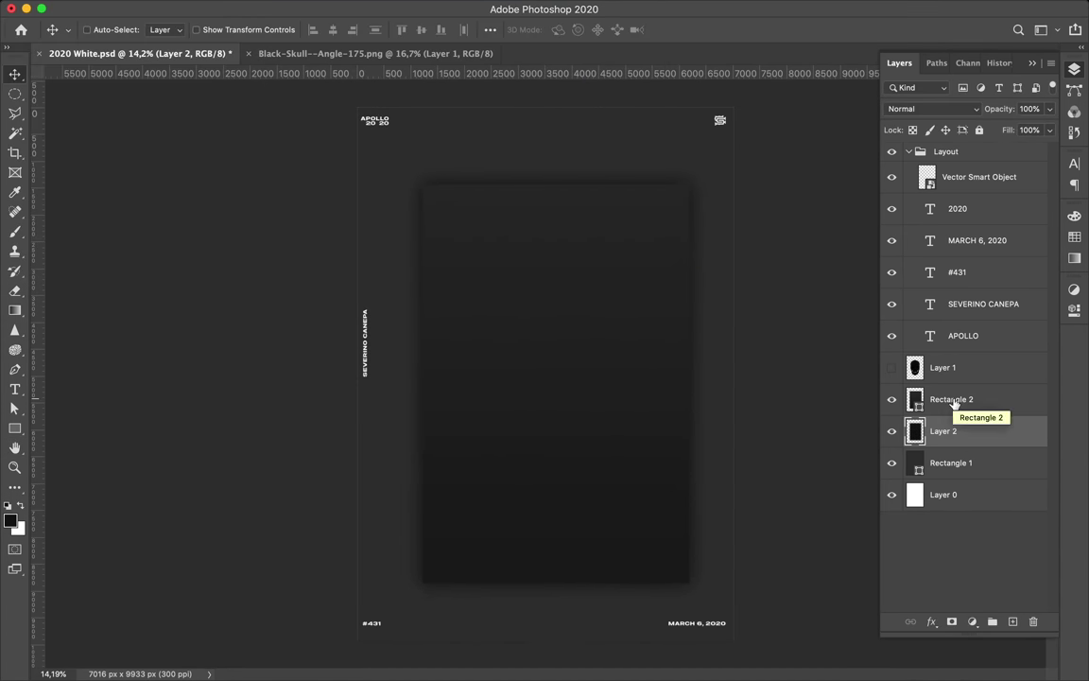
{"action": "left_click", "coordinate": [955, 402], "text": "shift"}
{"action": "key", "text": "super+j"}
{"action": "key", "text": "super+t"}
{"action": "left_click_drag", "start_coordinate": [556, 164], "coordinate": [556, 196]}
{"action": "key", "text": "Return"}
Step: Add two more duplicates of the rectangle and its shadow, each scaled down and nested inside the previous one
{"action": "left_click", "coordinate": [934, 431]}
{"action": "double_click", "coordinate": [965, 398]}
{"action": "left_click", "coordinate": [980, 430], "text": "shift"}
{"action": "left_click_drag", "start_coordinate": [984, 430], "coordinate": [983, 389]}
{"action": "key", "text": "super+t"}
{"action": "left_click_drag", "start_coordinate": [556, 195], "coordinate": [559, 280]}
{"action": "key", "text": "Return"}
{"action": "key", "text": "super+j"}
{"action": "key", "text": "super+t"}
{"action": "key", "text": "Return"}
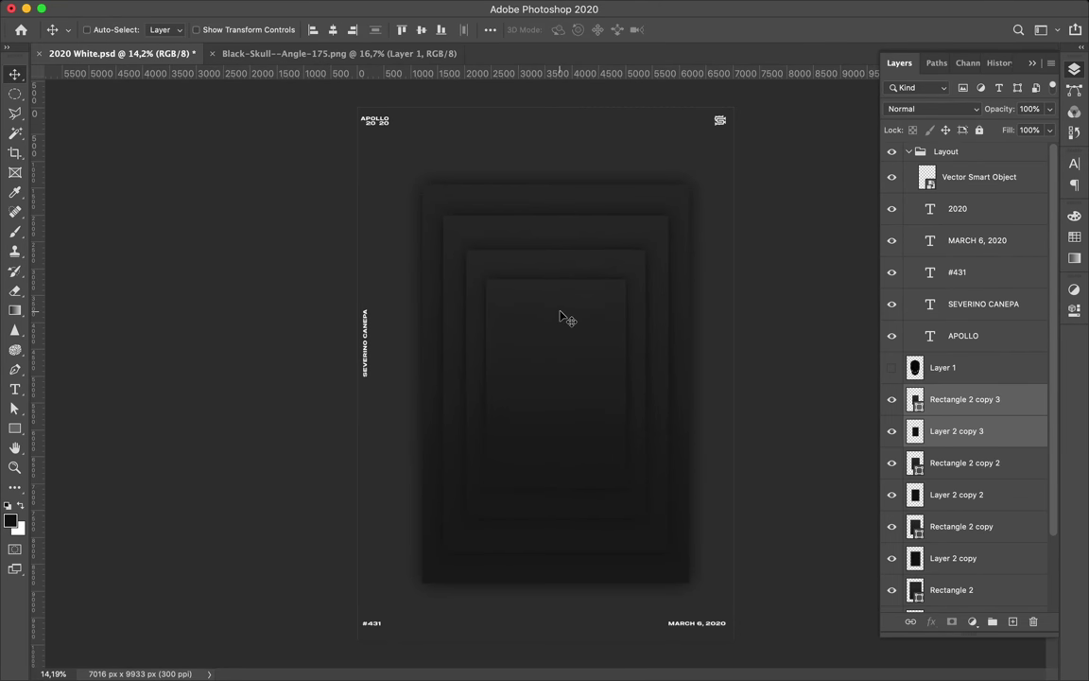
Step: Draw a circle about 6952 px wide around the poster's upper-left corner, directly above Rectangle 1 in the layer order
{"action": "scroll", "coordinate": [560, 312], "scroll_direction": "down", "scroll_amount": 3}
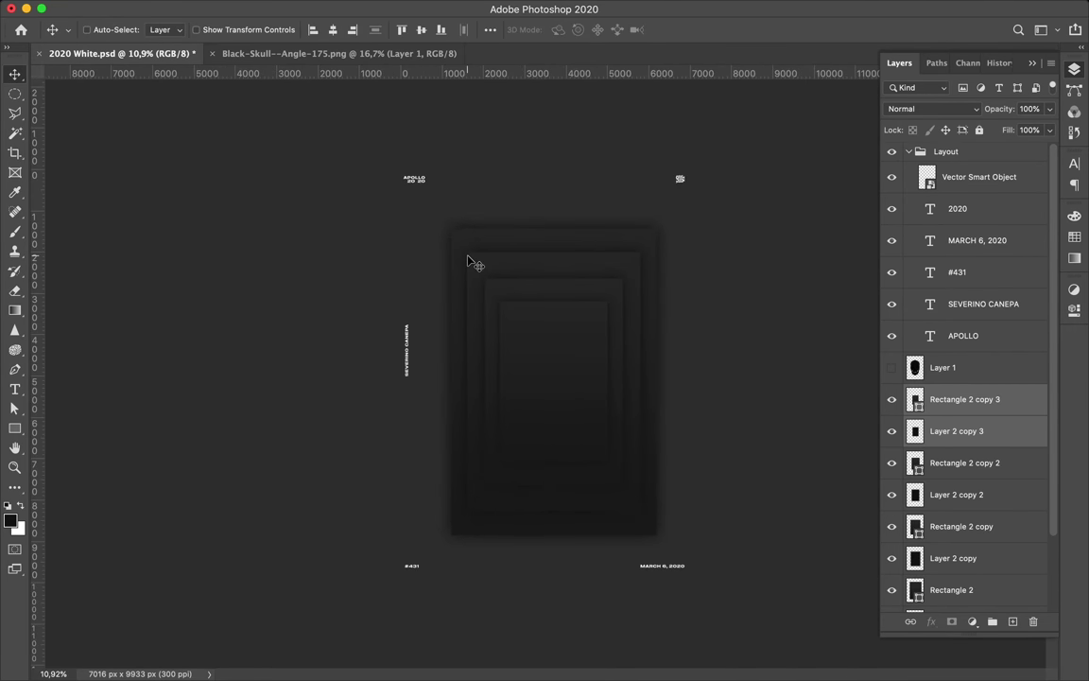
{"action": "scroll", "coordinate": [992, 514], "scroll_direction": "down", "scroll_amount": 5}
{"action": "left_click", "coordinate": [980, 565]}
{"action": "key", "text": "u"}
{"action": "right_click", "coordinate": [20, 426]}
{"action": "left_click", "coordinate": [88, 455]}
{"action": "mouse_move", "coordinate": [410, 151]}
{"action": "left_mouse_down"}
{"action": "mouse_move", "coordinate": [512, 273]}
{"action": "mouse_move", "coordinate": [552, 293]}
{"action": "left_mouse_up"}
Step: Fill the large circle with the dark linear gradient preset and adjust its angle
{"action": "key", "text": "a"}
{"action": "left_click", "coordinate": [226, 31]}
{"action": "left_click", "coordinate": [190, 60]}
{"action": "left_click", "coordinate": [131, 111]}
{"action": "left_click", "coordinate": [257, 251]}
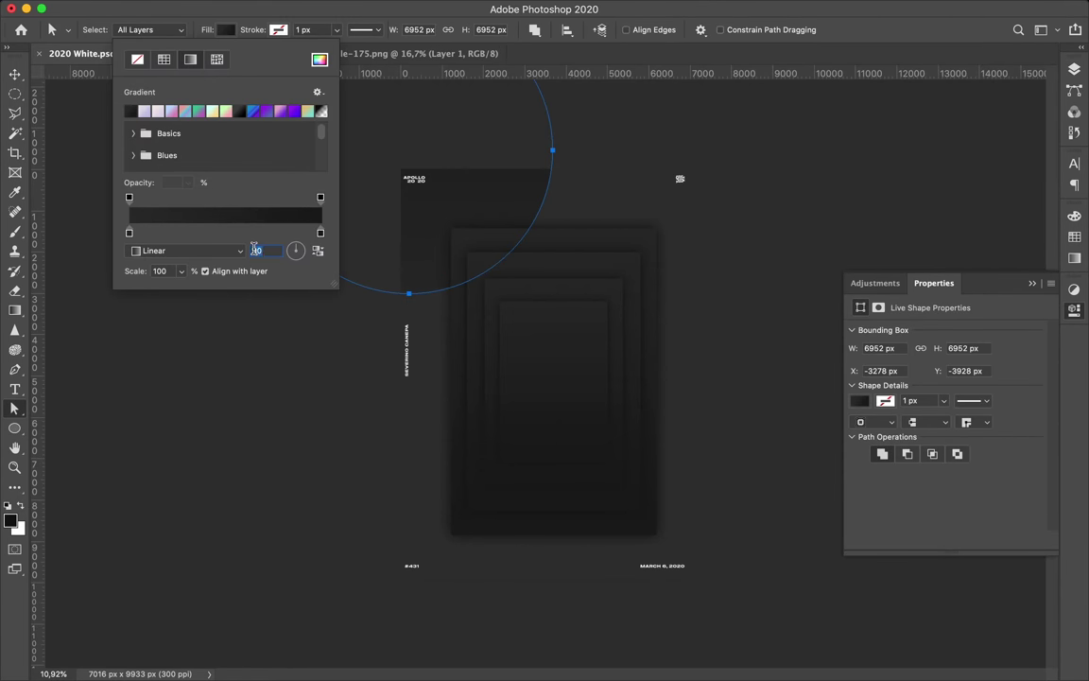
{"action": "key", "text": "Return"}
Step: Move the large circle down and right so it reaches behind the nested rectangles while staying cropped by the poster's corner
{"action": "key", "text": "v"}
{"action": "left_click_drag", "start_coordinate": [396, 189], "coordinate": [438, 280]}
{"action": "left_click", "coordinate": [1074, 70]}
{"action": "left_click_drag", "start_coordinate": [501, 204], "coordinate": [598, 301]}
{"action": "left_click_drag", "start_coordinate": [681, 336], "coordinate": [584, 238]}
Step: Create a layer above Rectangle 1 and paint the large circle's selection black with the Brush as its shadow
{"action": "left_click", "coordinate": [964, 595]}
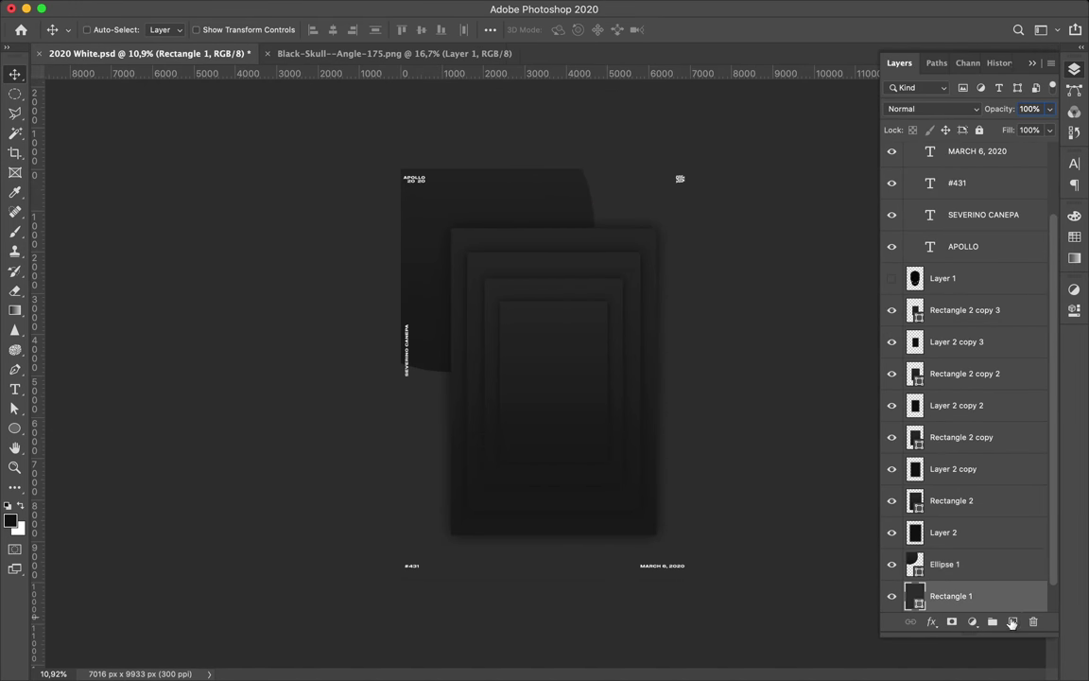
{"action": "left_click", "coordinate": [1012, 621]}
{"action": "key", "text": "b"}
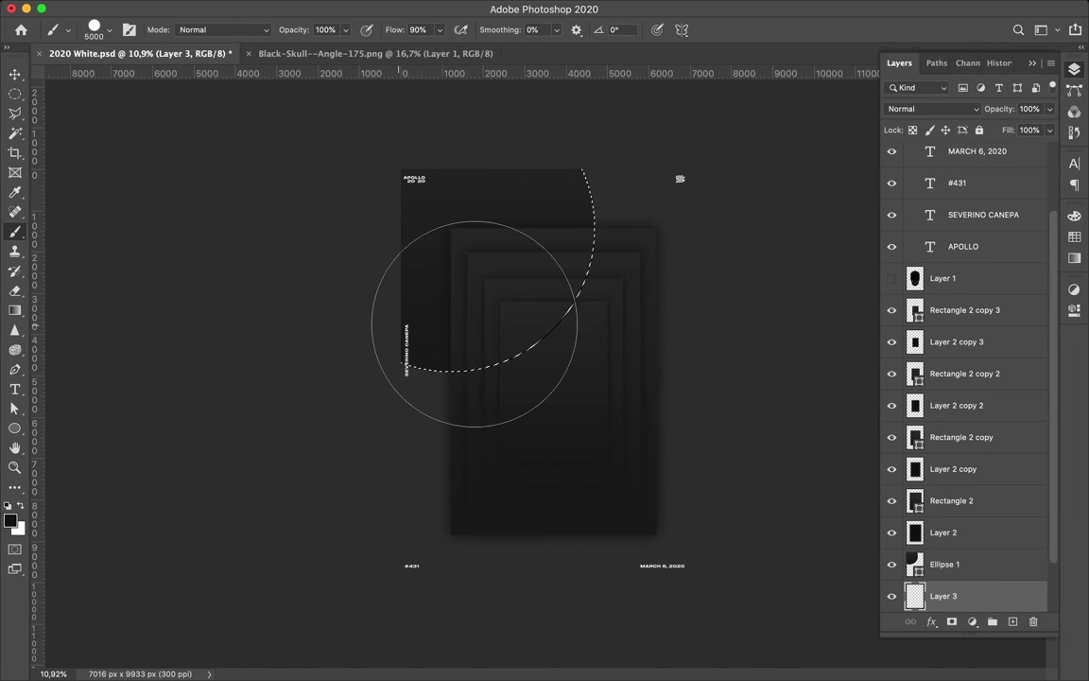
{"action": "left_click_drag", "start_coordinate": [475, 323], "coordinate": [428, 291]}
{"action": "key", "text": "super+d"}
Step: Blur the large circle's shadow layer with the last-used Gaussian Blur filter
{"action": "key", "text": "m"}
{"action": "left_click", "coordinate": [348, 9]}
{"action": "left_click", "coordinate": [388, 26]}
{"action": "key", "text": "v"}
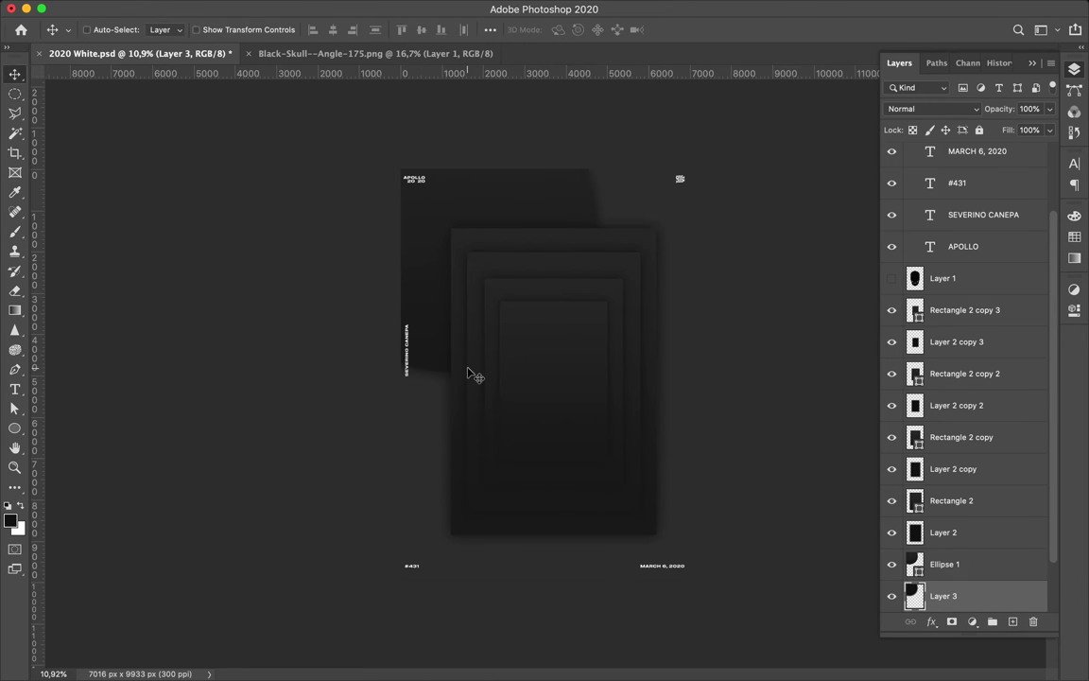
Step: Duplicate Ellipse 1 and its shadow, place the copies above Rectangle 2, and delete the shadow copy
{"action": "left_click", "coordinate": [955, 558], "text": "shift"}
{"action": "key", "text": "super+j"}
{"action": "left_click_drag", "start_coordinate": [961, 512], "coordinate": [957, 413]}
{"action": "key", "text": "super+t"}
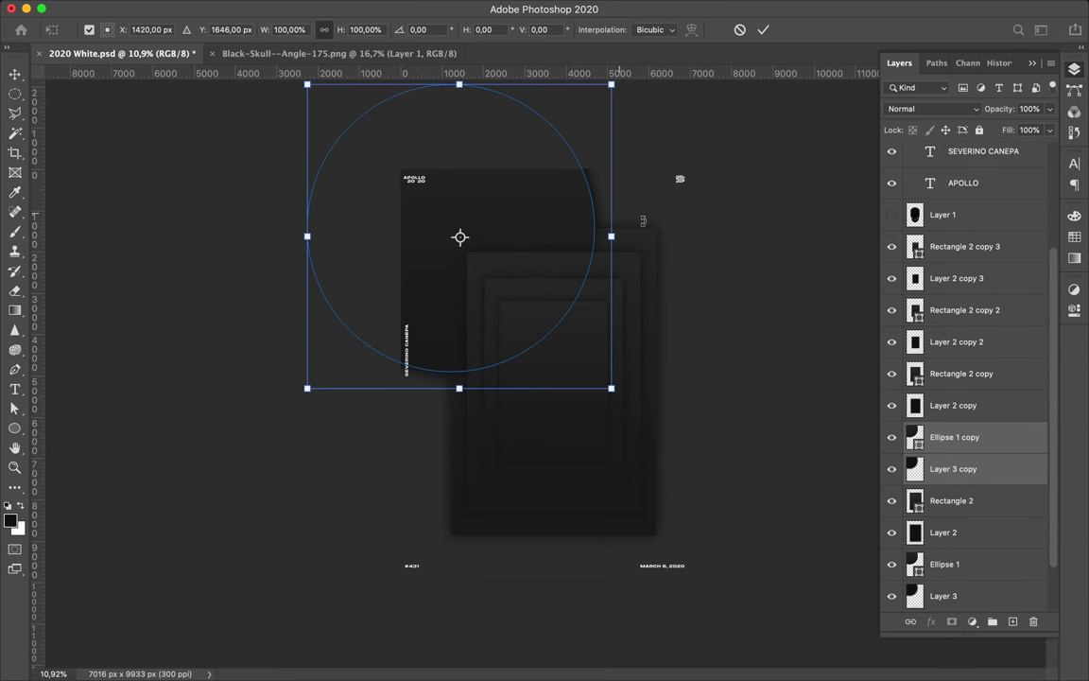
{"action": "key", "text": "Escape"}
{"action": "left_click", "coordinate": [961, 469]}
{"action": "key", "text": "Delete"}
Step: Scale the circle copy down and position it inside the poster's upper-left area, overlapping the largest rectangle's corner
{"action": "left_click", "coordinate": [957, 438]}
{"action": "key", "text": "super+t"}
{"action": "left_click_drag", "start_coordinate": [308, 85], "coordinate": [389, 151]}
{"action": "key", "text": "Return"}
{"action": "left_click_drag", "start_coordinate": [487, 232], "coordinate": [491, 238]}
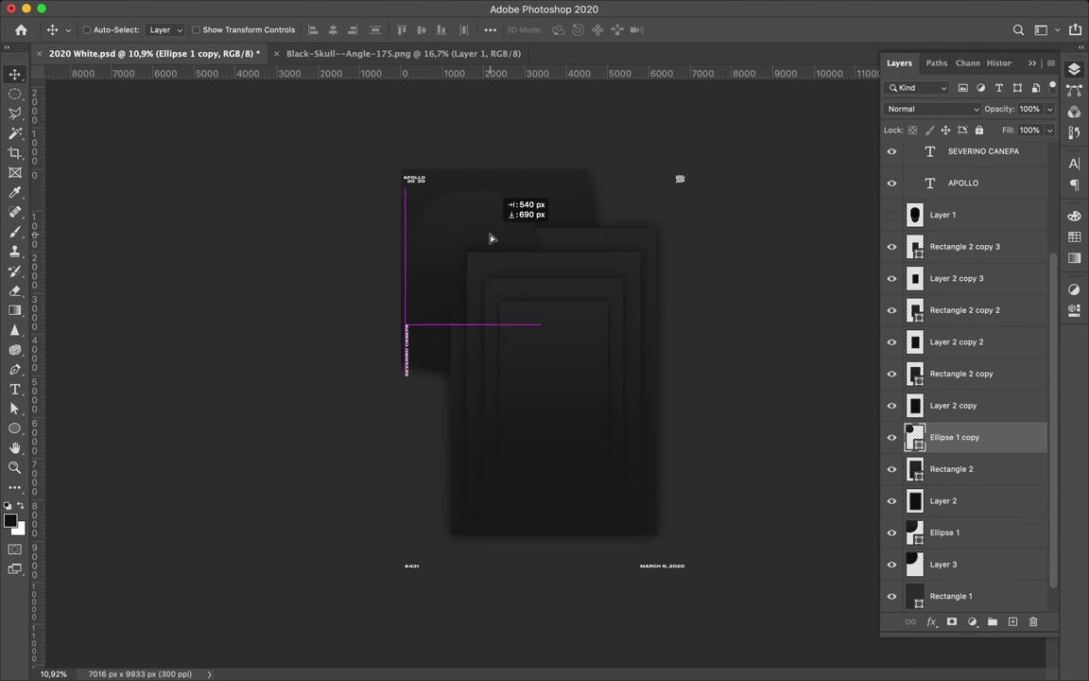
Step: Create a layer beneath the small circle and paint the circle's selection black as its shadow
{"action": "left_click", "coordinate": [1013, 621], "text": "super"}
{"action": "left_click", "coordinate": [914, 442]}
{"action": "key", "text": "b"}
{"action": "left_click", "coordinate": [549, 231]}
{"action": "left_click", "coordinate": [598, 236]}
{"action": "left_click", "coordinate": [920, 469]}
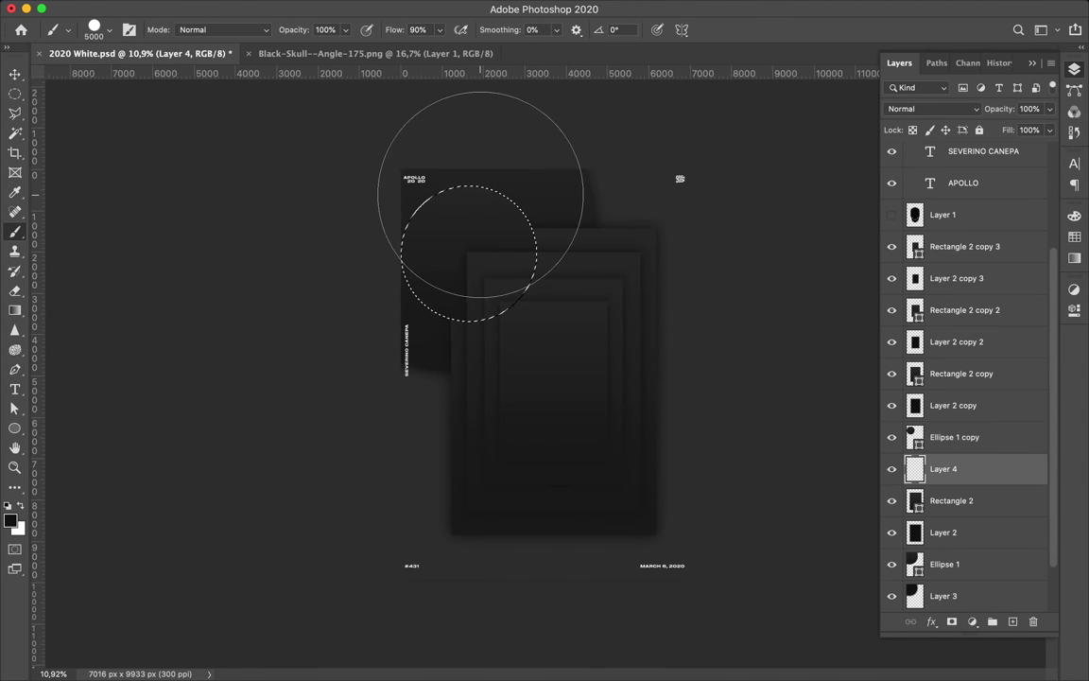
{"action": "left_click_drag", "start_coordinate": [481, 195], "coordinate": [483, 282]}
Step: Try to apply the last-used Gaussian Blur to the small circle's shadow layer
{"action": "key", "text": "m"}
{"action": "left_click", "coordinate": [514, 267]}
{"action": "left_click", "coordinate": [355, 8]}
{"action": "left_click", "coordinate": [369, 34]}
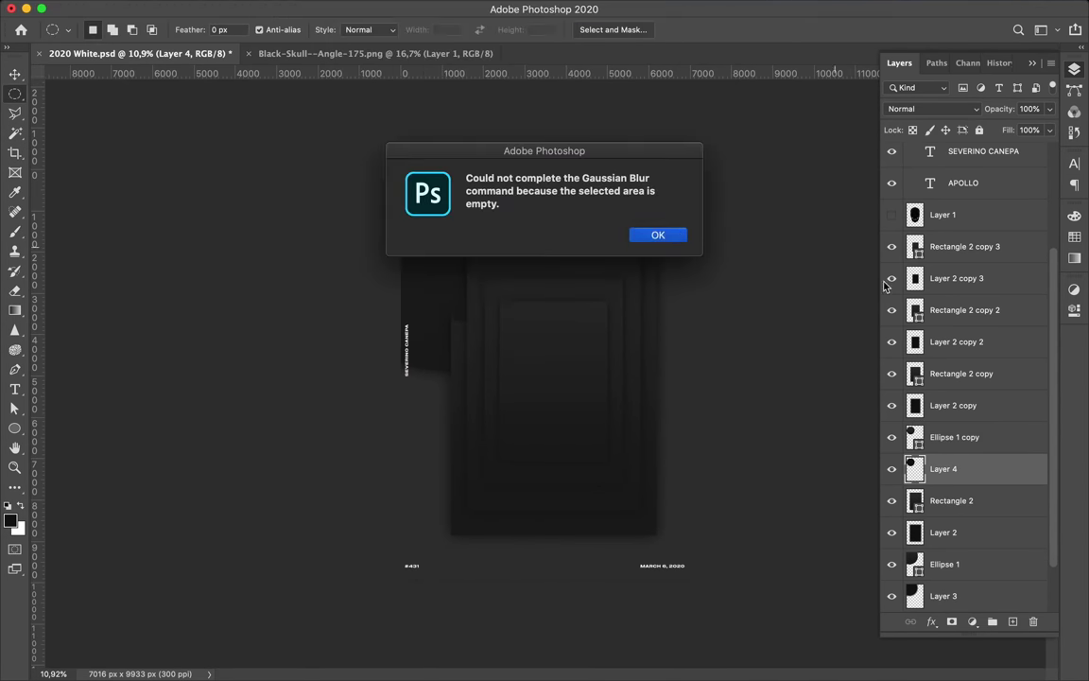
{"action": "left_click", "coordinate": [652, 234]}
Step: Paint over the small circle's shadow once more, clear the selection, and apply the last-used Gaussian Blur to it
{"action": "key", "text": "b"}
{"action": "left_click", "coordinate": [487, 263]}
{"action": "key", "text": "m"}
{"action": "left_click", "coordinate": [474, 258]}
{"action": "left_click", "coordinate": [359, 8]}
{"action": "left_click", "coordinate": [375, 35]}
{"action": "key", "text": "v"}
{"action": "scroll", "coordinate": [482, 227], "scroll_direction": "up", "scroll_amount": 3}
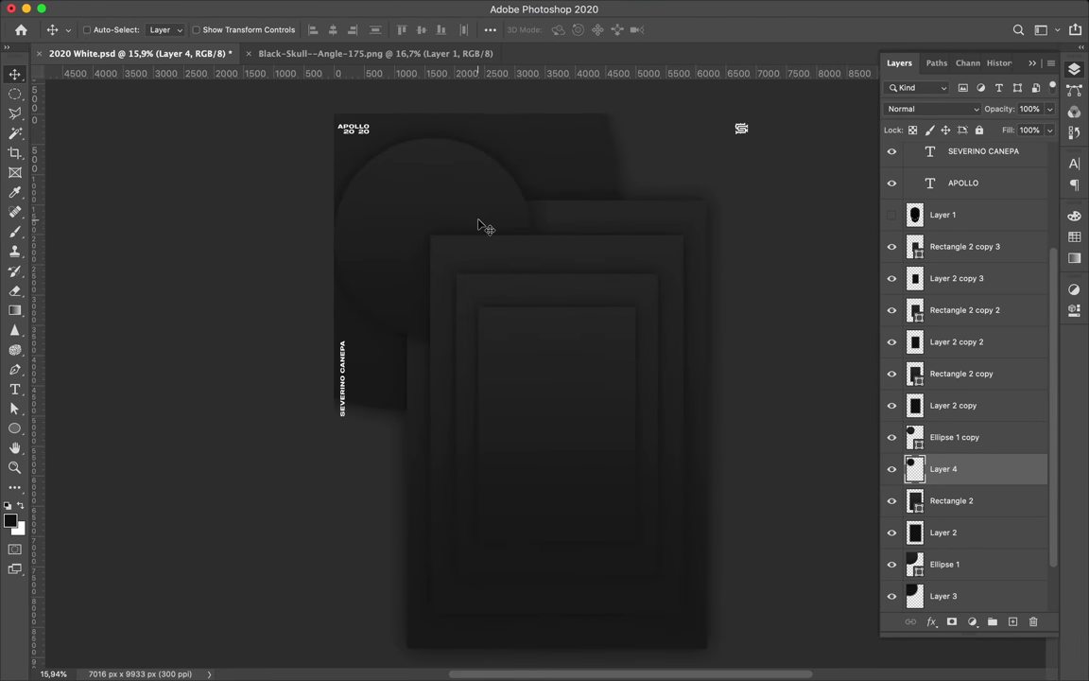
Step: Show the skull layer and paint its silhouette black on a new layer beneath it
{"action": "scroll", "coordinate": [480, 225], "scroll_direction": "down", "scroll_amount": 3}
{"action": "scroll", "coordinate": [949, 397], "scroll_direction": "up", "scroll_amount": 5}
{"action": "left_click", "coordinate": [957, 368]}
{"action": "key", "text": "super+"}
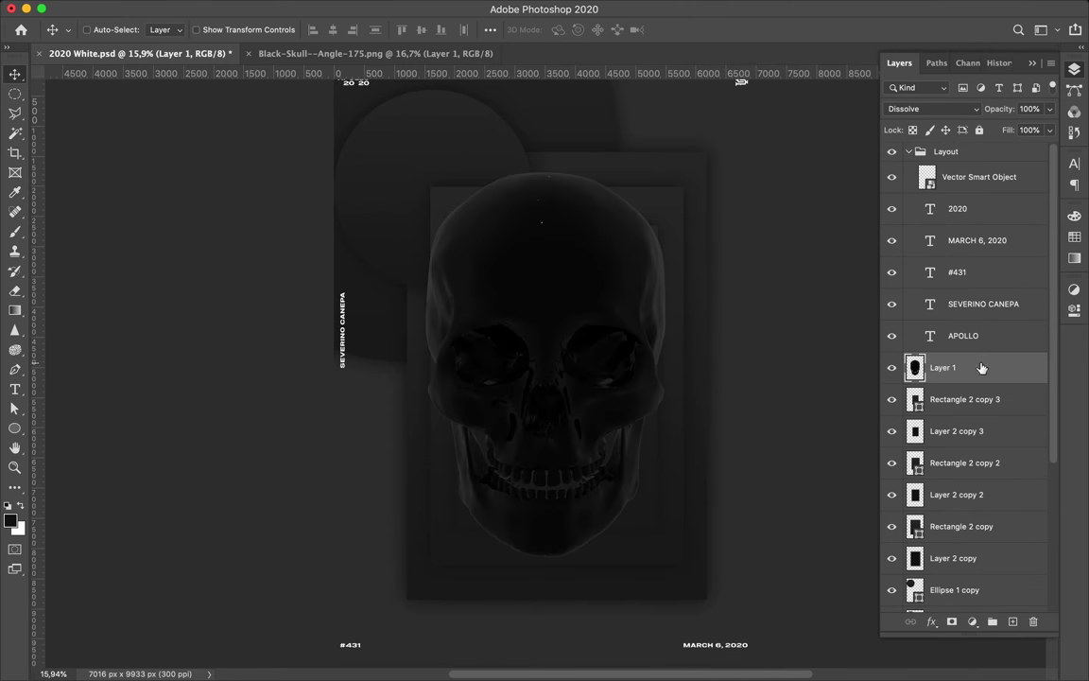
{"action": "key", "text": "alt+["}
{"action": "key", "text": "super+alt+shift+n"}
{"action": "left_click", "coordinate": [915, 367], "text": "super"}
{"action": "key", "text": "b"}
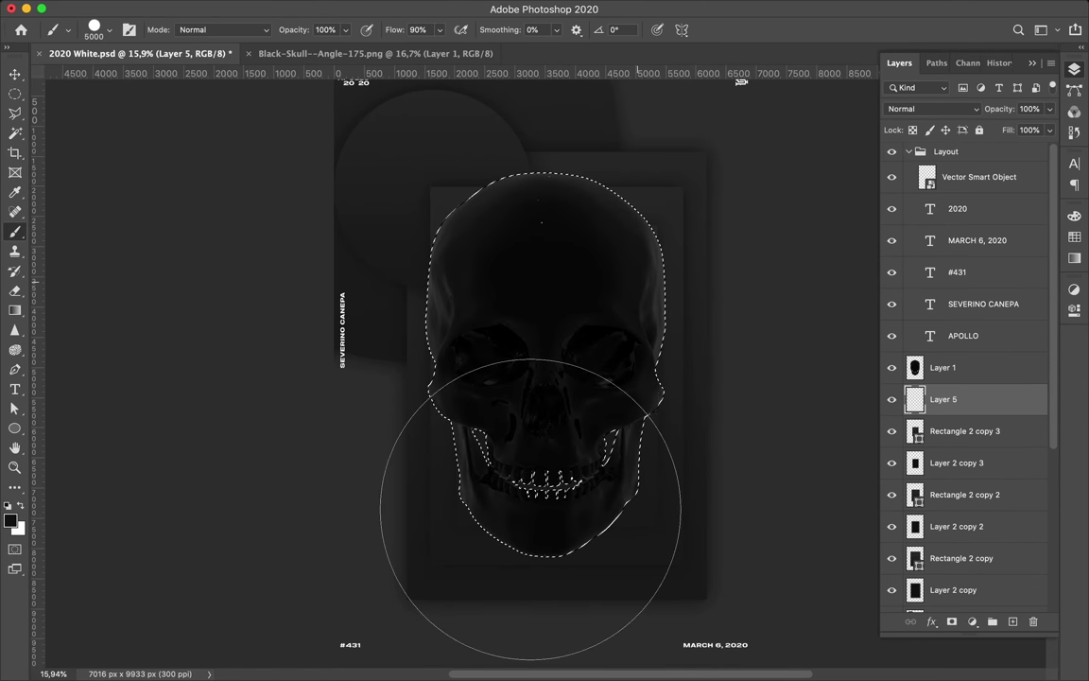
{"action": "mouse_move", "coordinate": [509, 403]}
{"action": "left_mouse_down"}
{"action": "mouse_move", "coordinate": [493, 379]}
{"action": "mouse_move", "coordinate": [499, 388]}
{"action": "left_mouse_up"}
{"action": "key", "text": "super+d"}
Step: Blur the skull's shadow layer with the last-used Gaussian Blur filter
{"action": "key", "text": "v"}
{"action": "left_click", "coordinate": [270, 8]}
{"action": "mouse_move", "coordinate": [356, 8]}
{"action": "left_click", "coordinate": [384, 27]}
Step: Move the skull and its shadow to the poster's right edge and place both layers beneath Rectangle 2 copy
{"action": "left_click", "coordinate": [936, 366], "text": "shift"}
{"action": "left_click_drag", "start_coordinate": [652, 329], "coordinate": [778, 352]}
{"action": "left_click_drag", "start_coordinate": [962, 375], "coordinate": [964, 571]}
{"action": "scroll", "coordinate": [963, 533], "scroll_direction": "down", "scroll_amount": 3}
{"action": "left_click_drag", "start_coordinate": [724, 442], "coordinate": [725, 427]}
Step: Scale the skull and its shadow down and position them so half the skull emerges from behind the rectangles
{"action": "key", "text": "super+t"}
{"action": "left_click_drag", "start_coordinate": [701, 161], "coordinate": [701, 223]}
{"action": "left_click_drag", "start_coordinate": [705, 325], "coordinate": [721, 290]}
{"action": "key", "text": "Return"}
Step: Add a Levels adjustment with a black input level of 27 and clip it to Rectangle 2
{"action": "left_click", "coordinate": [965, 291]}
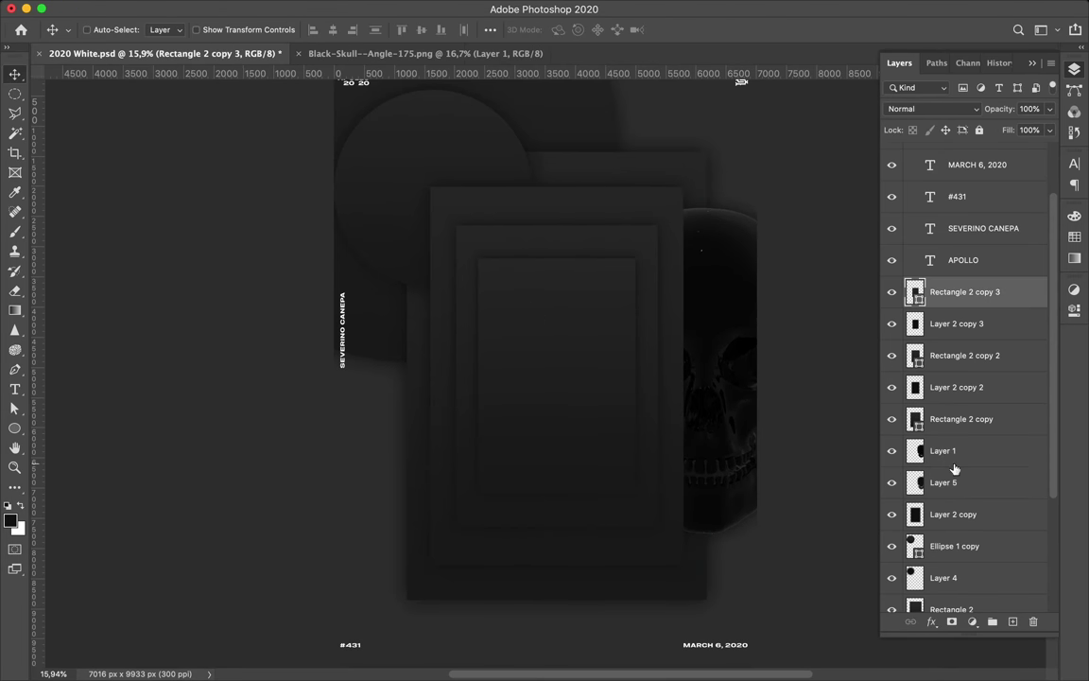
{"action": "left_click", "coordinate": [972, 622]}
{"action": "left_click", "coordinate": [683, 165]}
{"action": "left_click", "coordinate": [684, 165], "text": "super"}
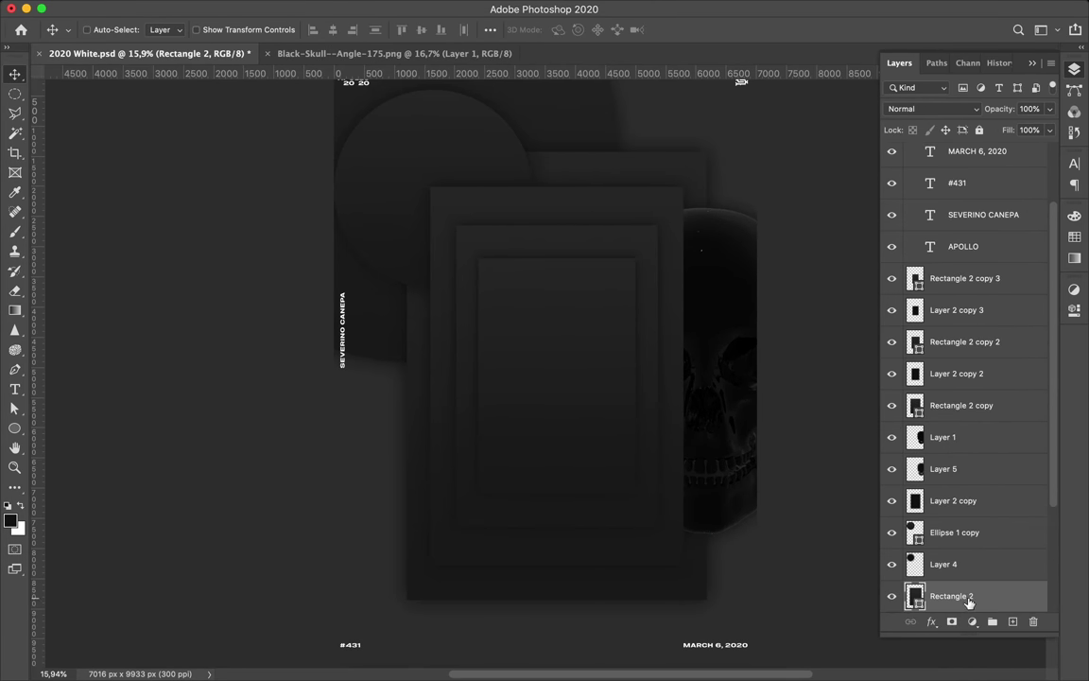
{"action": "left_click", "coordinate": [975, 621]}
{"action": "left_click", "coordinate": [1003, 426]}
{"action": "left_click_drag", "start_coordinate": [1030, 448], "coordinate": [1051, 448]}
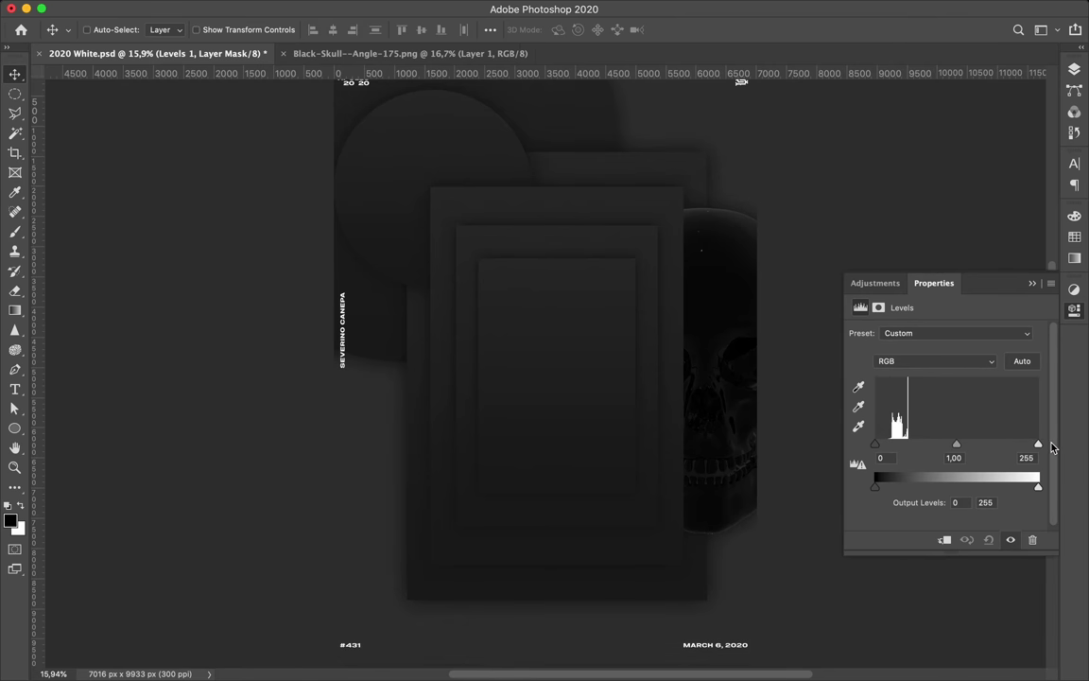
{"action": "left_click_drag", "start_coordinate": [897, 451], "coordinate": [894, 453]}
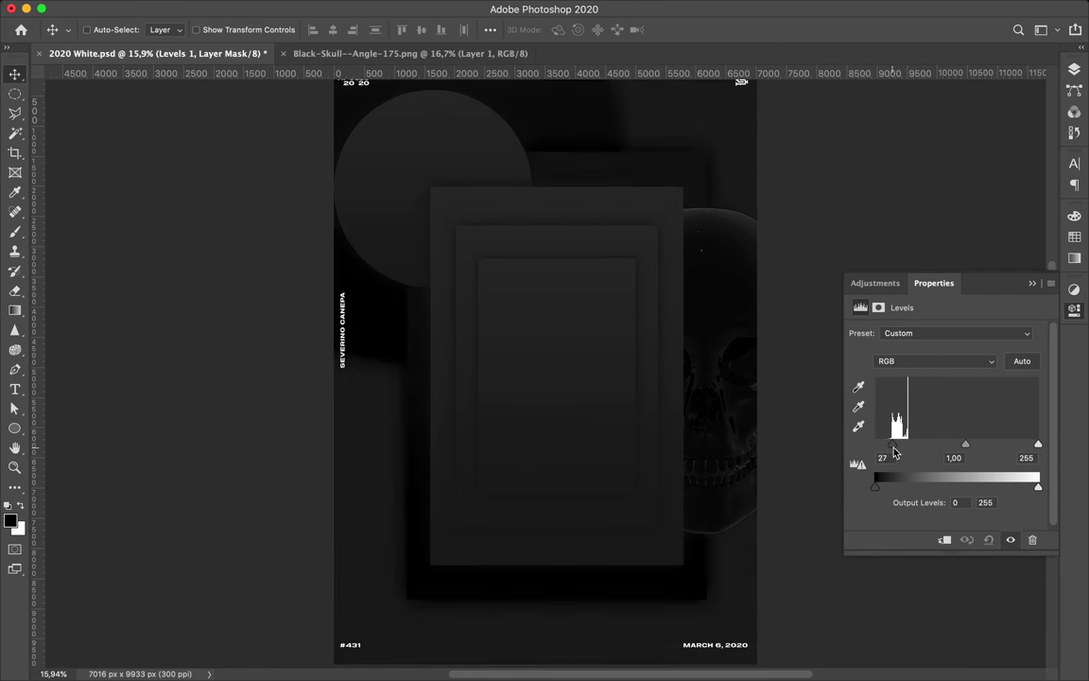
{"action": "left_click", "coordinate": [1075, 71]}
{"action": "left_click", "coordinate": [957, 484], "text": "alt"}
Step: Try a copy of the Levels adjustment above Rectangle 1 with a black input level of 0, and delete it
{"action": "left_click_drag", "start_coordinate": [1006, 477], "coordinate": [987, 567]}
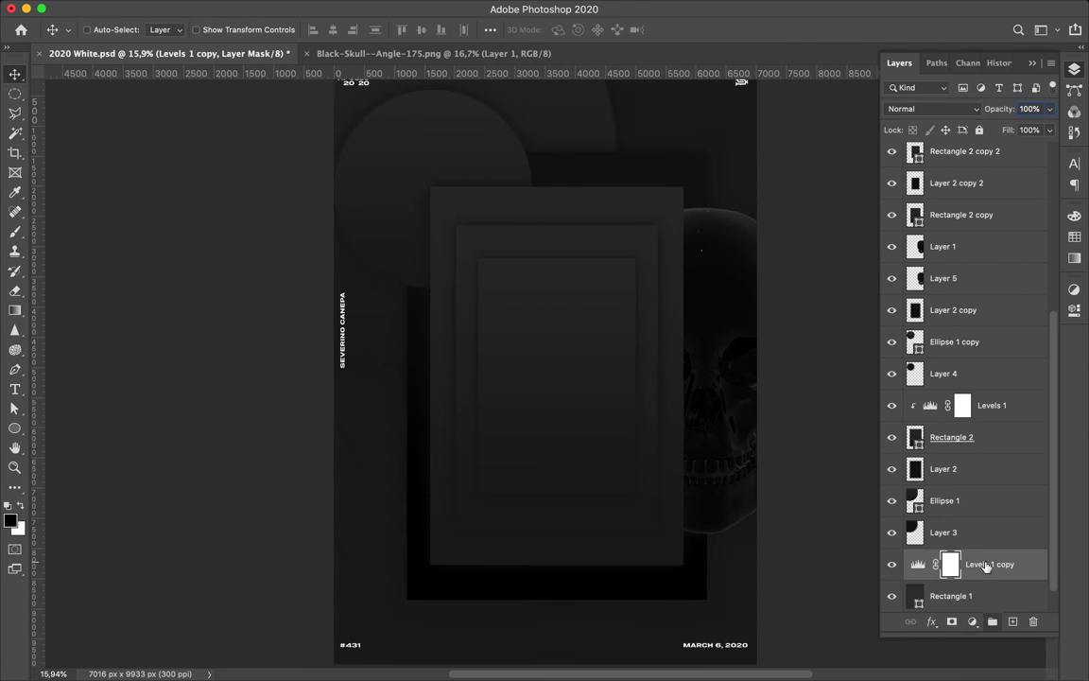
{"action": "left_click", "coordinate": [1075, 309]}
{"action": "left_click_drag", "start_coordinate": [908, 448], "coordinate": [852, 450]}
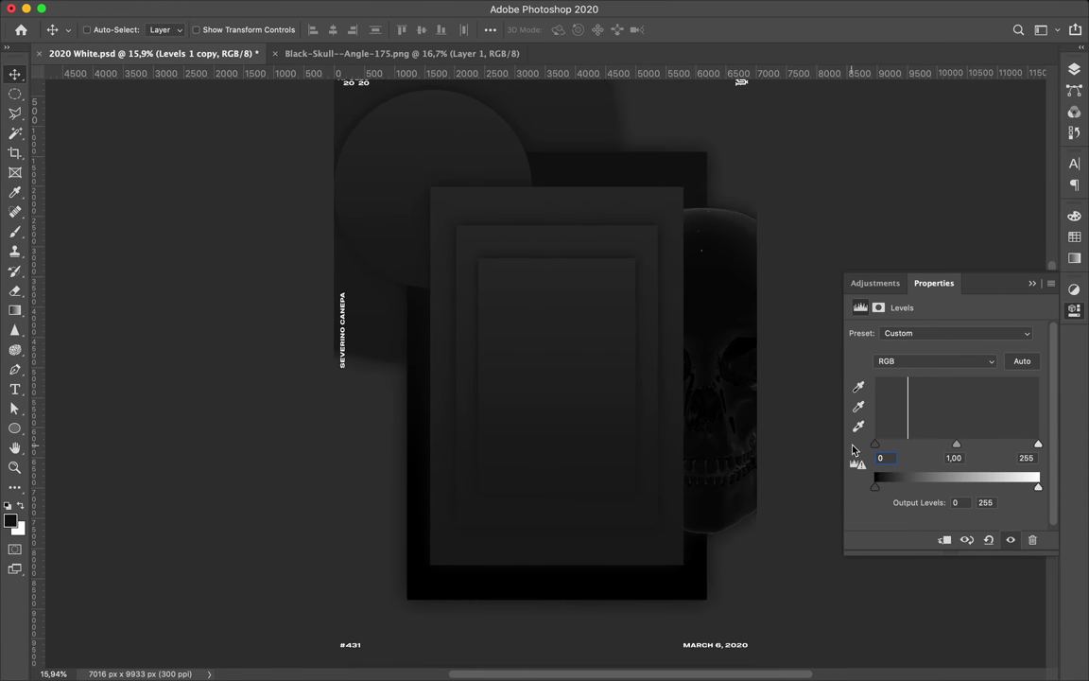
{"action": "left_click", "coordinate": [1076, 68]}
{"action": "left_click_drag", "start_coordinate": [1004, 568], "coordinate": [1034, 622]}
Step: Fill the background Rectangle 1 with the dark gradient preset in radial style
{"action": "key", "text": "super+0"}
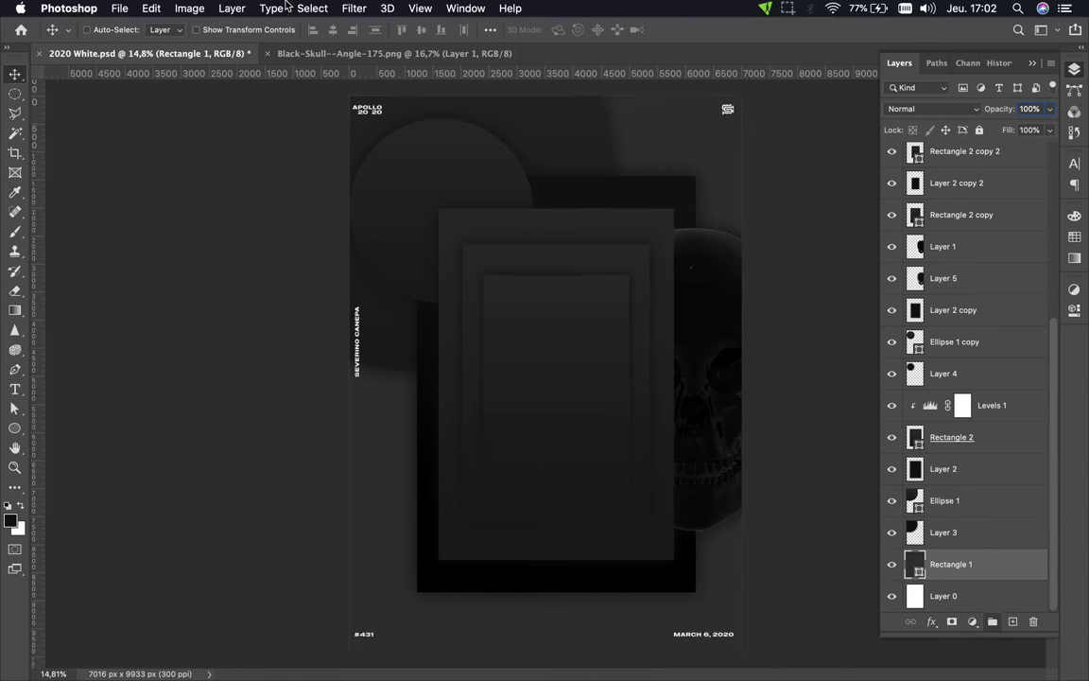
{"action": "key", "text": "a"}
{"action": "left_click", "coordinate": [226, 30]}
{"action": "left_click", "coordinate": [190, 59]}
{"action": "left_click", "coordinate": [132, 112]}
{"action": "left_click", "coordinate": [189, 251]}
{"action": "left_click", "coordinate": [151, 262]}
{"action": "key", "text": "Return"}
{"action": "key", "text": "v"}
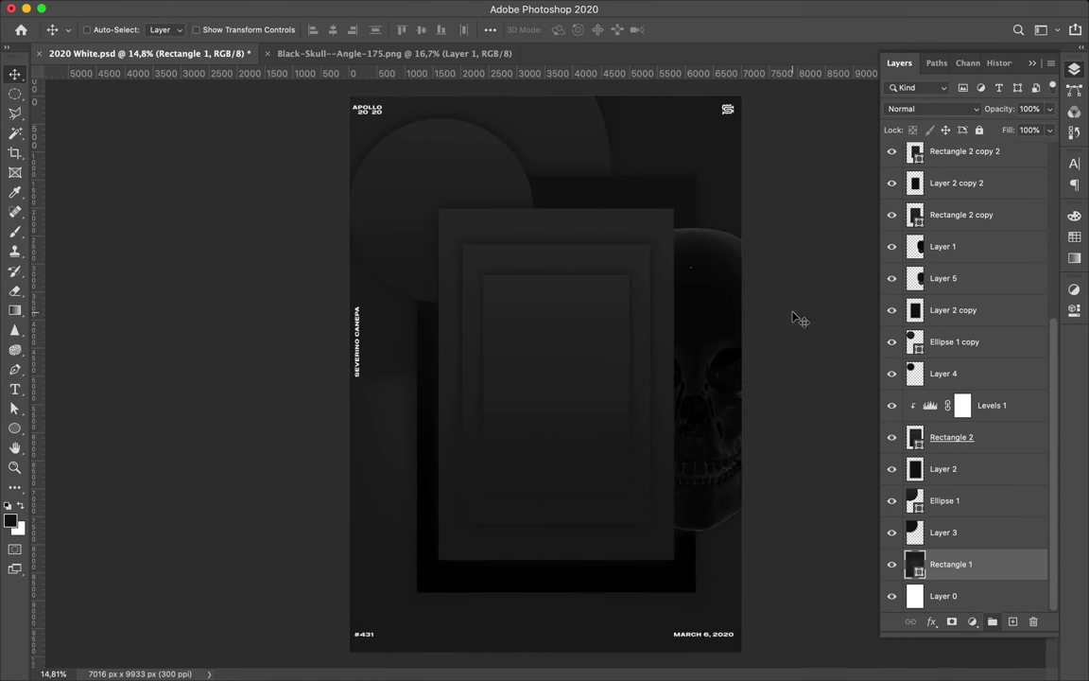
Step: Copy the Levels adjustment above Rectangle 2 copy, clip it to that rectangle, and set its black input level to 19
{"action": "left_click_drag", "start_coordinate": [976, 338], "coordinate": [989, 201]}
{"action": "left_click", "coordinate": [976, 323], "text": "alt"}
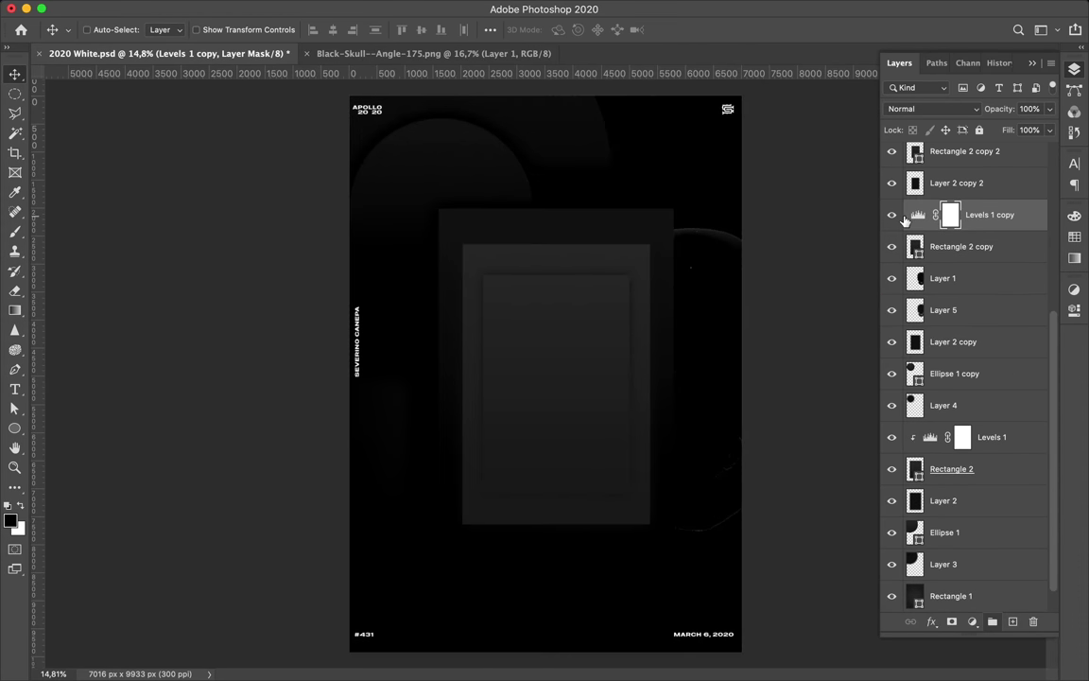
{"action": "left_click", "coordinate": [925, 230], "text": "alt"}
{"action": "double_click", "coordinate": [928, 213]}
{"action": "left_click_drag", "start_coordinate": [891, 446], "coordinate": [890, 451]}
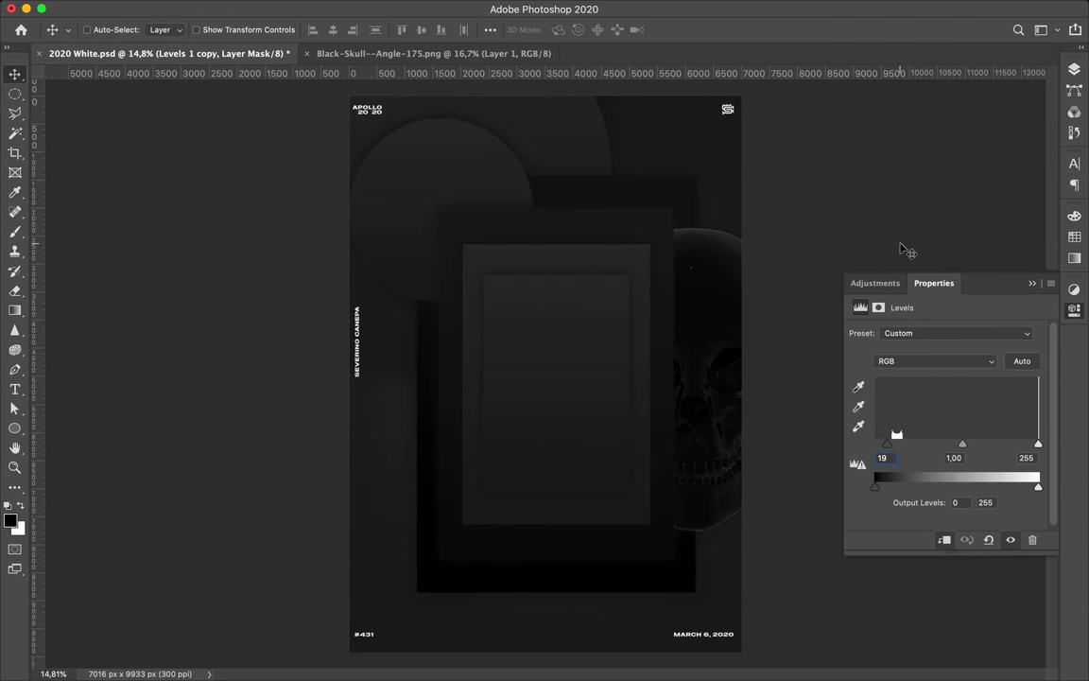
Step: Clip another Levels copy to Rectangle 2 copy 2 and set its black input level to 9
{"action": "left_click", "coordinate": [1075, 69]}
{"action": "left_click_drag", "start_coordinate": [965, 297], "coordinate": [944, 214]}
{"action": "left_click", "coordinate": [940, 239], "text": "alt"}
{"action": "double_click", "coordinate": [926, 227]}
{"action": "left_click_drag", "start_coordinate": [887, 444], "coordinate": [882, 448]}
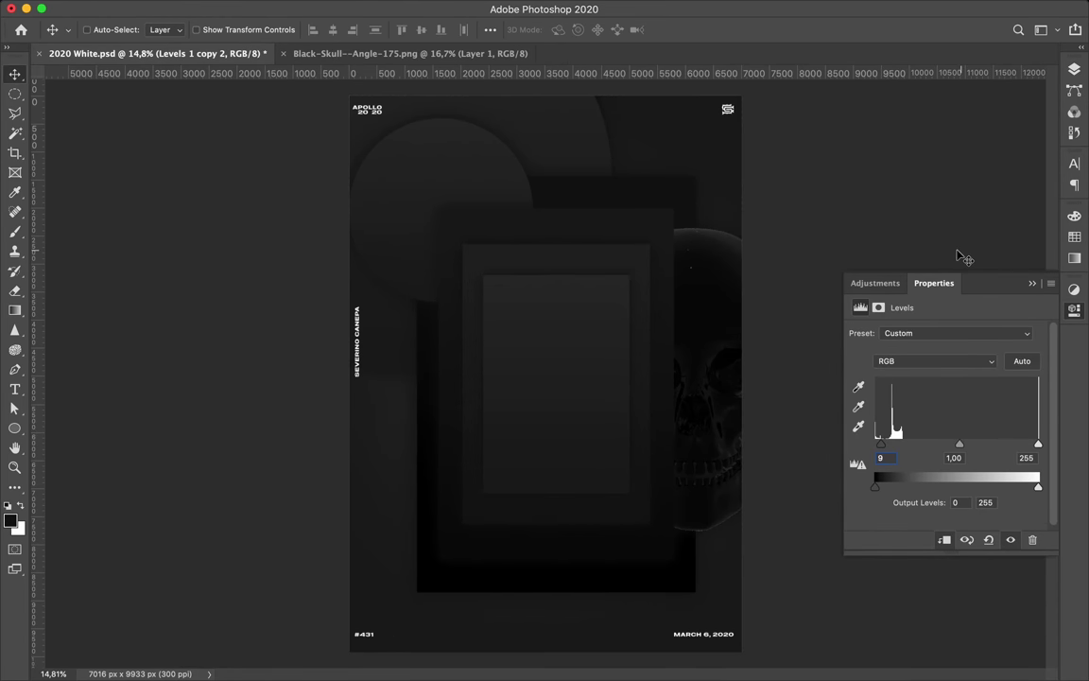
Step: Collapse the Layout group and clip a copy of the Levels adjustment to the large circle, Ellipse 1
{"action": "left_click", "coordinate": [585, 148], "text": "super"}
{"action": "left_click", "coordinate": [1075, 69]}
{"action": "scroll", "coordinate": [989, 294], "scroll_direction": "up", "scroll_amount": 5}
{"action": "left_click", "coordinate": [907, 152]}
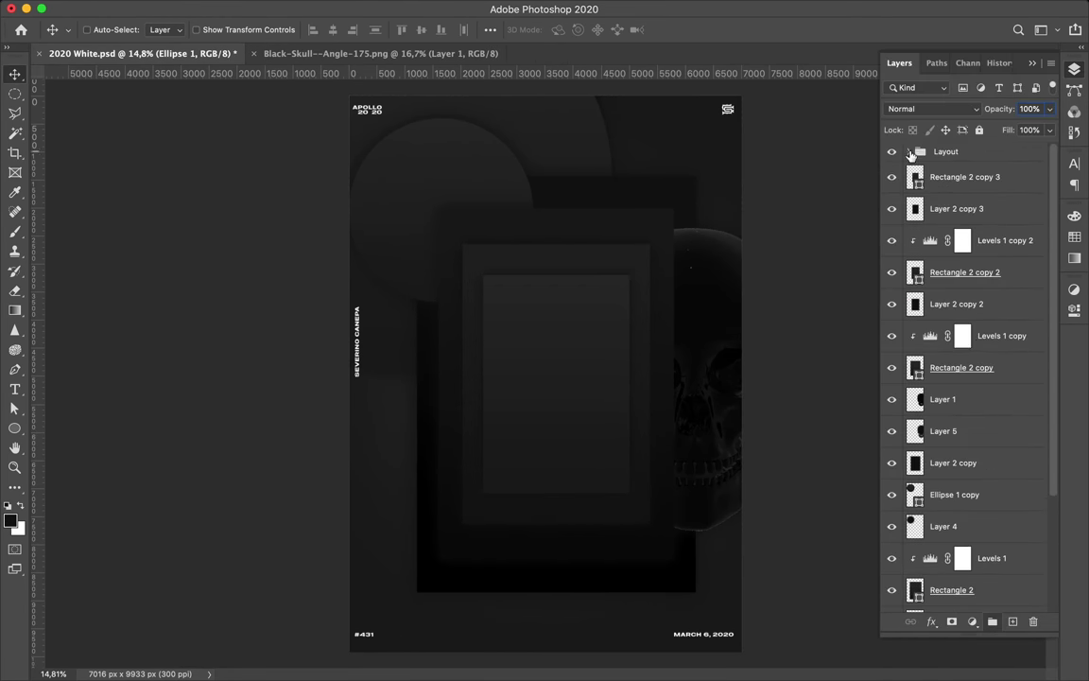
{"action": "scroll", "coordinate": [974, 342], "scroll_direction": "down", "scroll_amount": 4}
{"action": "left_click_drag", "start_coordinate": [941, 479], "coordinate": [936, 487]}
{"action": "left_click", "coordinate": [925, 515], "text": "alt"}
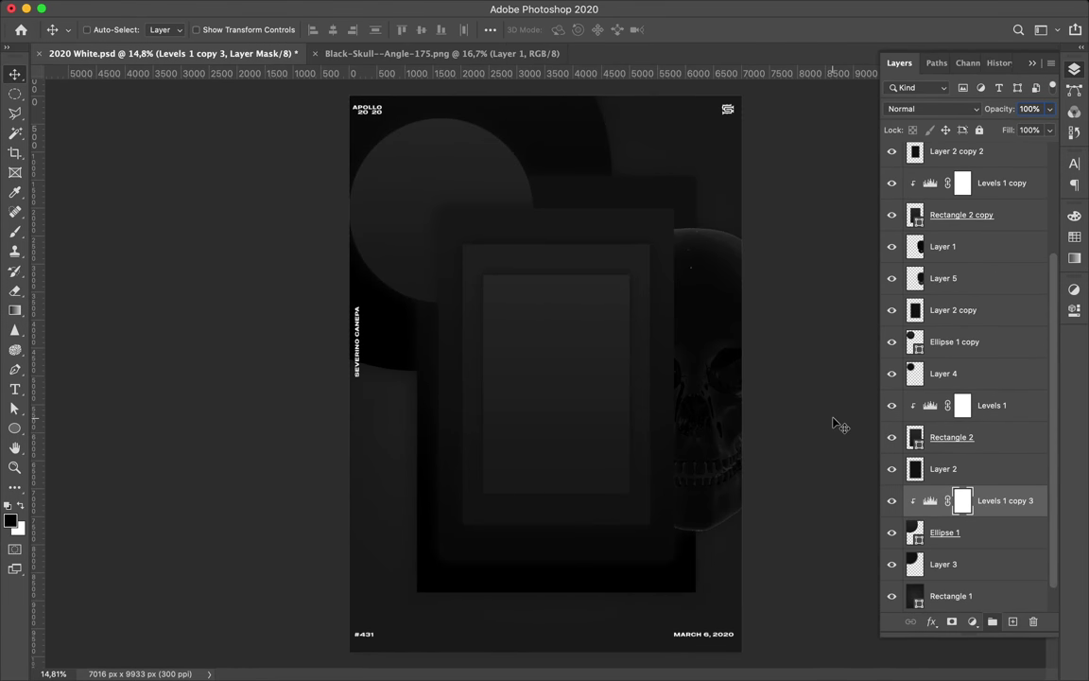
Step: Clip a Levels copy to the small circle, Ellipse 1 copy, and set its black input level to 20
{"action": "left_click", "coordinate": [463, 167], "text": "super"}
{"action": "left_click_drag", "start_coordinate": [928, 355], "coordinate": [928, 329]}
{"action": "left_click", "coordinate": [929, 356], "text": "alt"}
{"action": "double_click", "coordinate": [916, 373]}
{"action": "left_click", "coordinate": [637, 273]}
{"action": "double_click", "coordinate": [931, 344]}
{"action": "left_click_drag", "start_coordinate": [895, 441], "coordinate": [888, 449]}
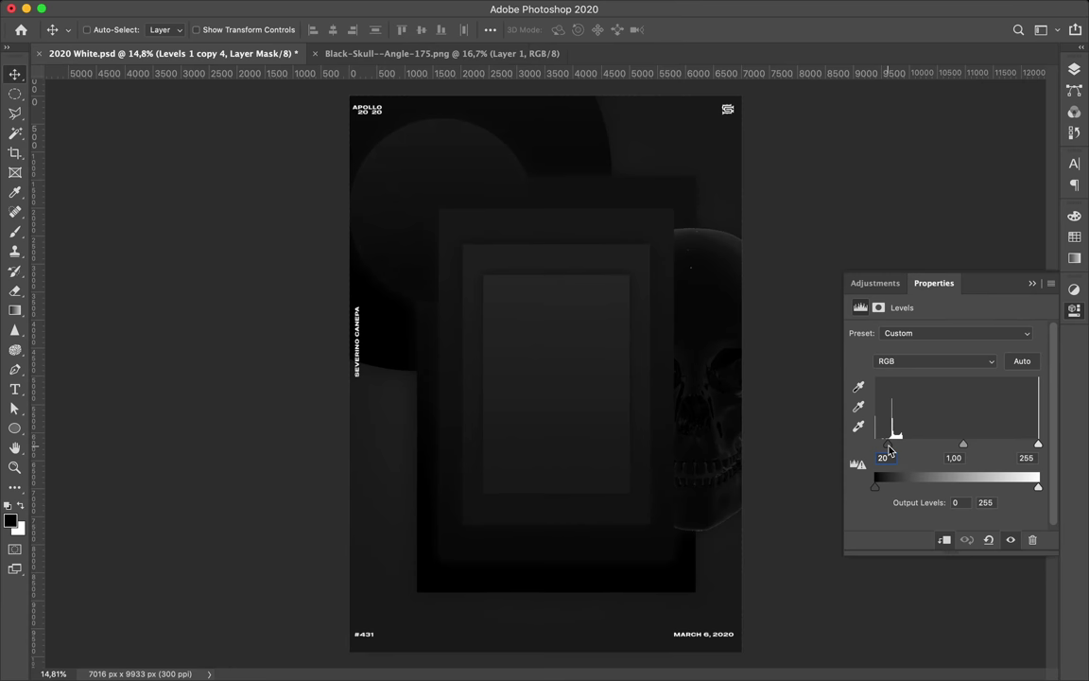
Step: Shift the skull and its shadow left so only the skull's side shows beyond the rectangle, and duplicate both layers
{"action": "left_click", "coordinate": [1079, 69]}
{"action": "left_click", "coordinate": [721, 323], "text": "super"}
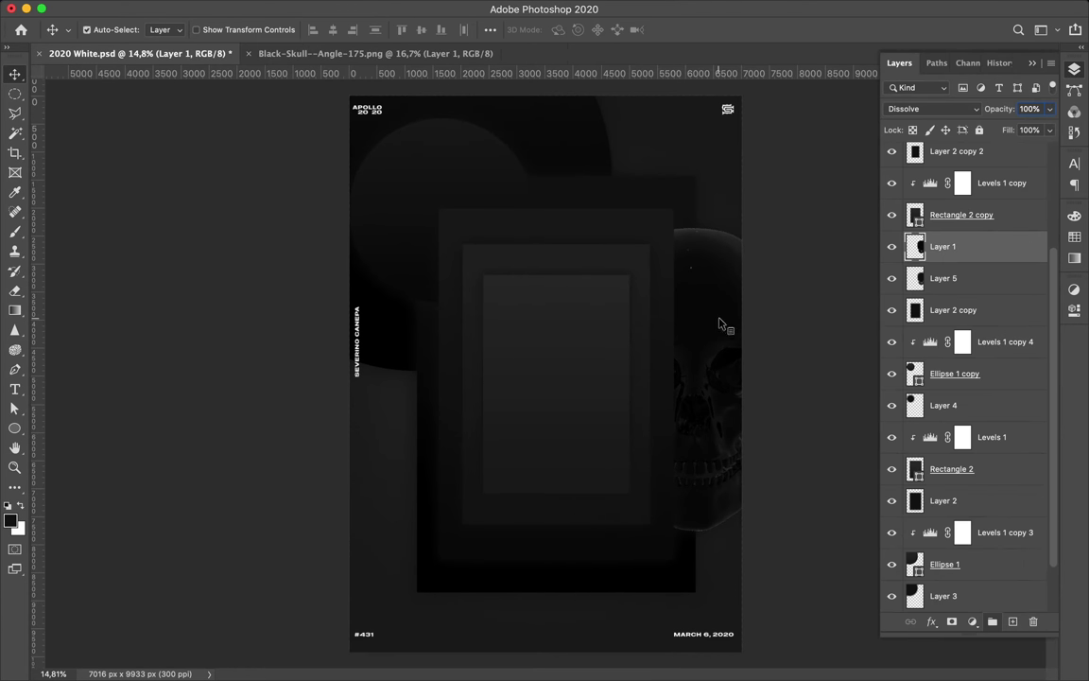
{"action": "left_click", "coordinate": [943, 281], "text": "shift"}
{"action": "left_click_drag", "start_coordinate": [726, 308], "coordinate": [616, 324]}
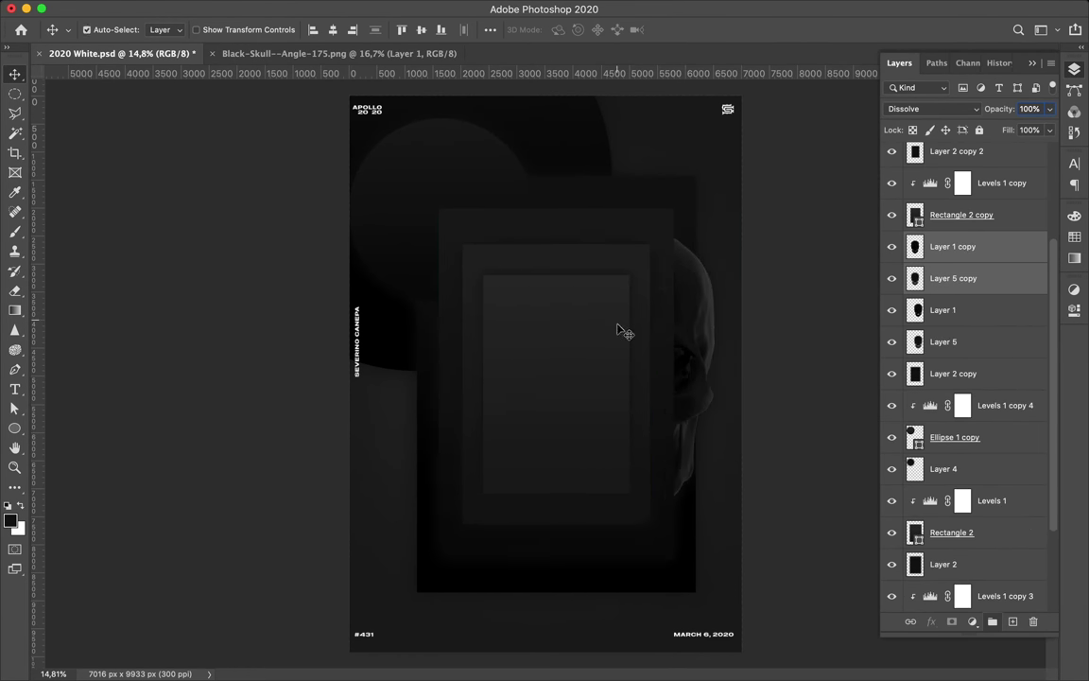
Step: Scale the skull copy and its shadow down and place them beneath Layer 2 copy 3, emerging left of the smallest rectangle
{"action": "key", "text": "super+t"}
{"action": "left_click_drag", "start_coordinate": [545, 557], "coordinate": [546, 394]}
{"action": "key", "text": "Return"}
{"action": "mouse_move", "coordinate": [967, 230]}
{"action": "left_mouse_down"}
{"action": "mouse_move", "coordinate": [966, 311]}
{"action": "mouse_move", "coordinate": [966, 225]}
{"action": "left_mouse_up"}
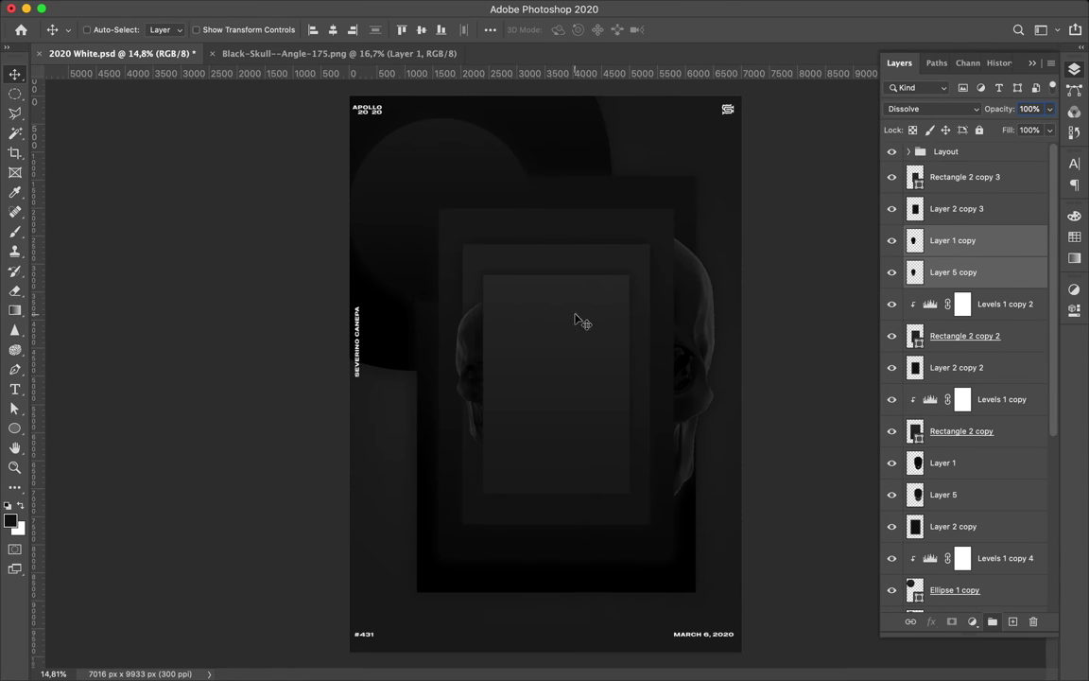
{"action": "key", "text": "m"}
{"action": "key", "text": "u"}
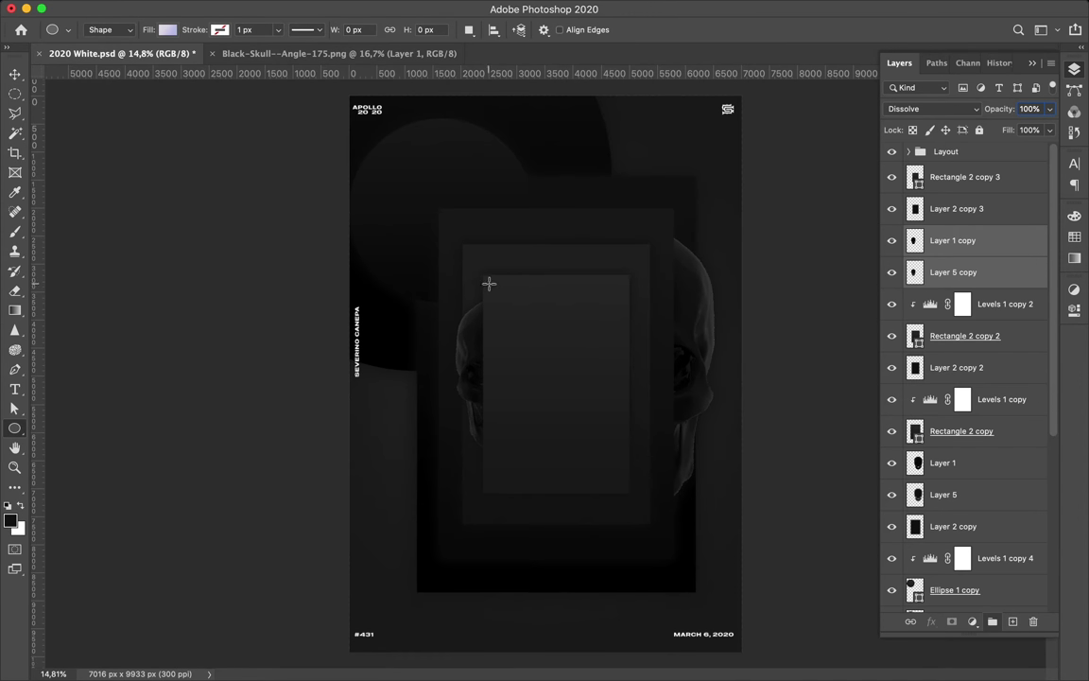
{"action": "left_click_drag", "start_coordinate": [489, 284], "coordinate": [608, 295]}
{"action": "key", "text": "super+z"}
Step: Draw a thin horizontal rectangle about 2463 by 136 px near the smallest rectangle's top edge, layered above Rectangle 2 copy 3
{"action": "right_click", "coordinate": [15, 429]}
{"action": "left_click", "coordinate": [75, 427]}
{"action": "left_click_drag", "start_coordinate": [487, 285], "coordinate": [488, 285]}
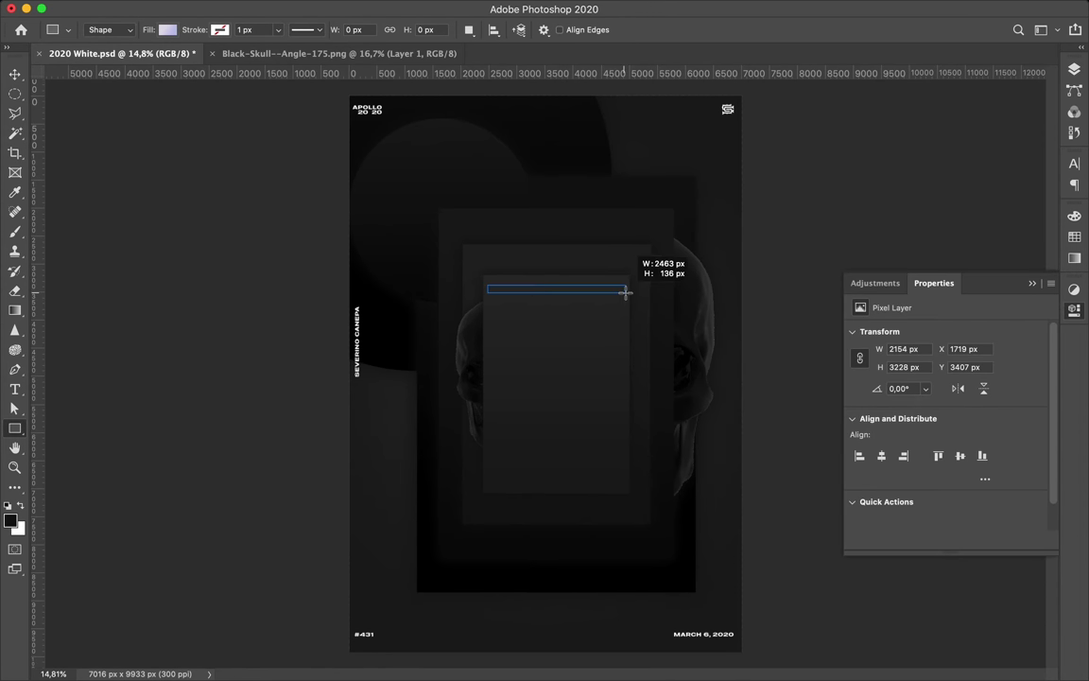
{"action": "left_click_drag", "start_coordinate": [626, 292], "coordinate": [626, 292]}
{"action": "key", "text": "F7"}
{"action": "left_click_drag", "start_coordinate": [951, 240], "coordinate": [949, 163]}
Step: Reduce the thin bar's height to about 87 px, keeping its full width
{"action": "key", "text": "v"}
{"action": "key", "text": "super+plus"}
{"action": "key", "text": "super+t"}
{"action": "left_click_drag", "start_coordinate": [562, 265], "coordinate": [561, 264]}
{"action": "key", "text": "super+plus"}
{"action": "key", "text": "super+plus"}
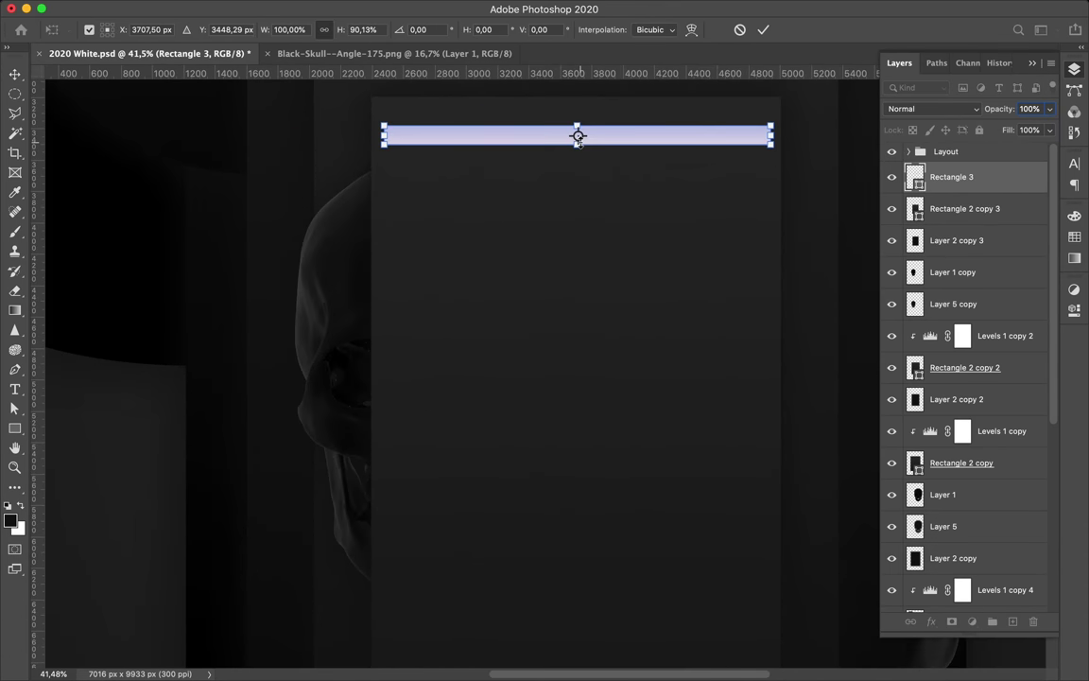
{"action": "key", "text": "Return"}
Step: Set the bar's gradient fill angle to 0 degrees and save the document
{"action": "key", "text": "a"}
{"action": "left_click", "coordinate": [225, 31]}
{"action": "type", "text": "0"}
{"action": "key", "text": "Return"}
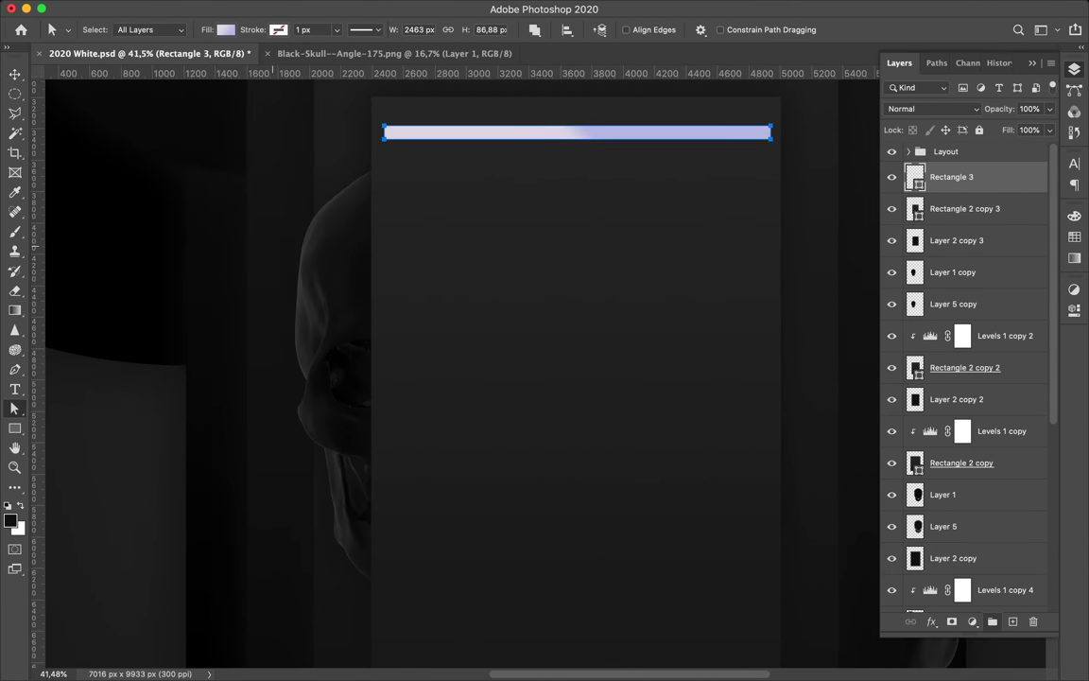
{"action": "left_click", "coordinate": [816, 226]}
{"action": "scroll", "coordinate": [756, 208], "scroll_direction": "down", "scroll_amount": 3}
{"action": "key", "text": "v"}
{"action": "key", "text": "ctrl+s"}
{"action": "left_click", "coordinate": [788, 10]}
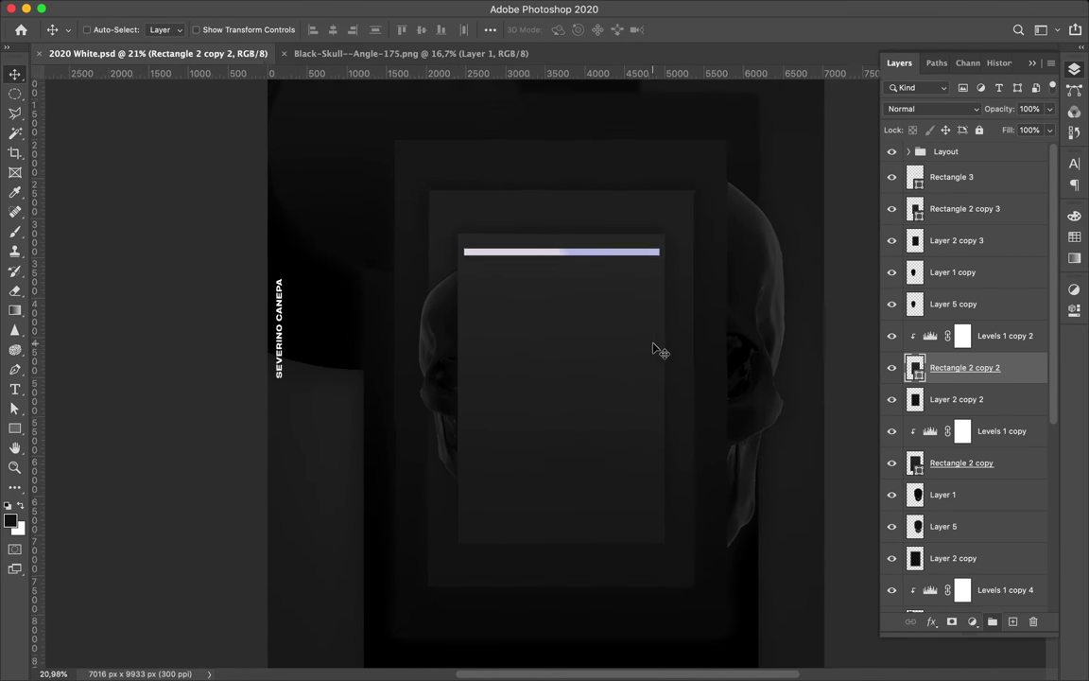
Step: Merge the clipped Levels adjustments into Rectangle 2 copy 2, Rectangle 2 copy and Ellipse 1 copy, one shape at a time
{"action": "scroll", "coordinate": [659, 350], "scroll_direction": "down", "scroll_amount": 2}
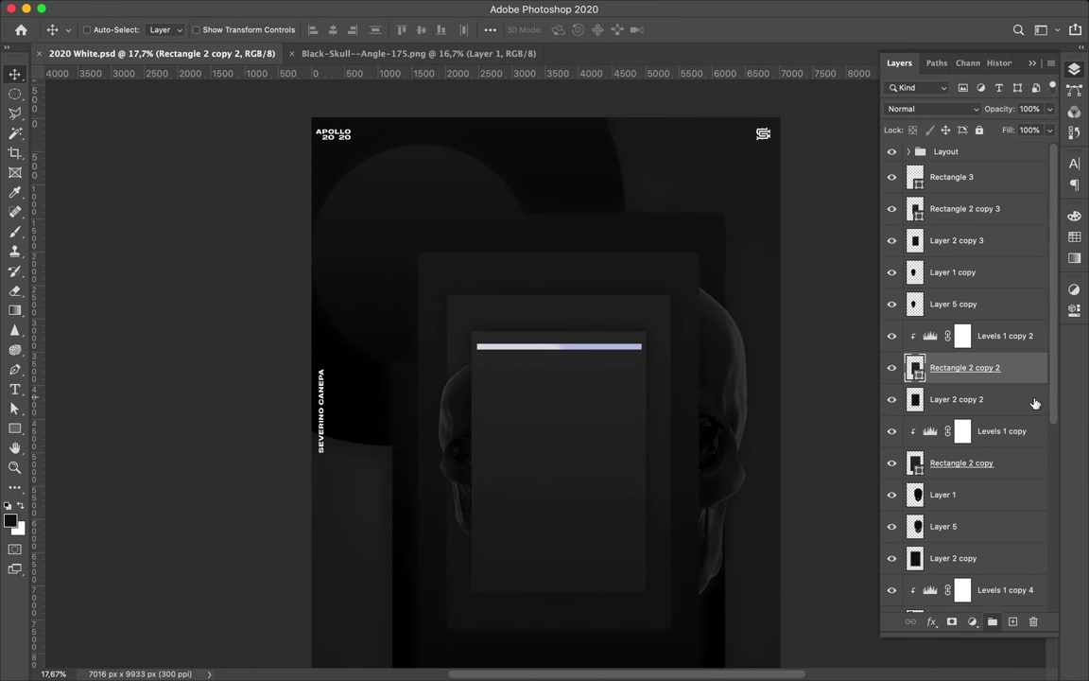
{"action": "left_click", "coordinate": [1014, 340]}
{"action": "left_click", "coordinate": [996, 373], "text": "shift"}
{"action": "key", "text": "super+e"}
{"action": "left_click", "coordinate": [1005, 405]}
{"action": "left_click", "coordinate": [1003, 442], "text": "shift"}
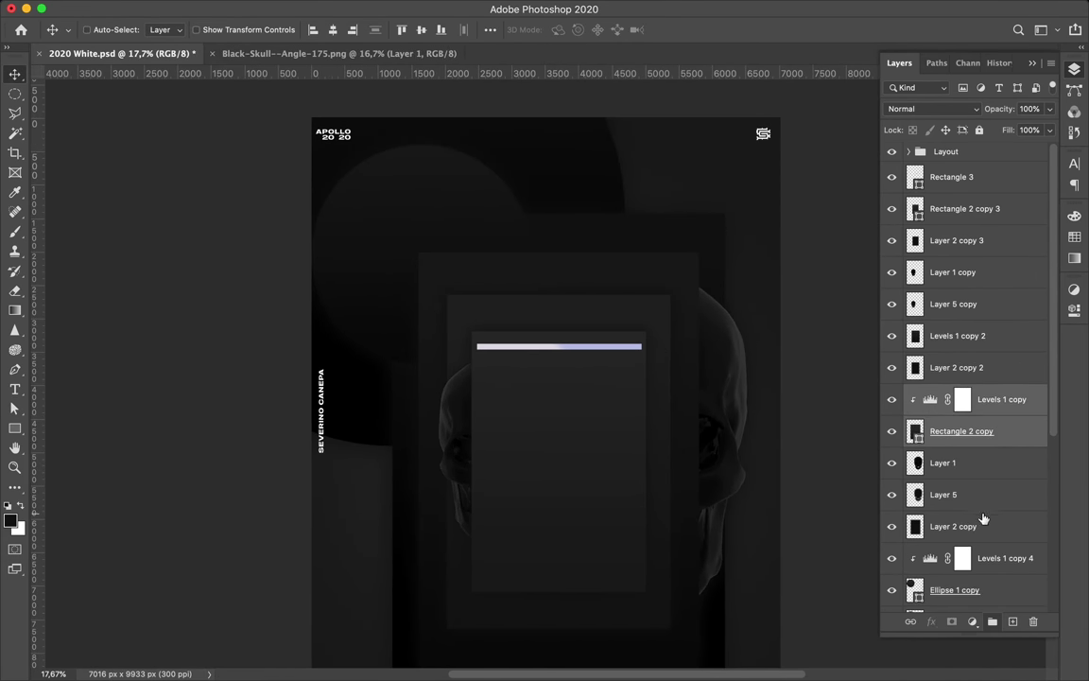
{"action": "key", "text": "ctrl+e"}
{"action": "left_click", "coordinate": [993, 527]}
{"action": "left_click", "coordinate": [997, 557], "text": "shift"}
{"action": "key", "text": "ctrl+e"}
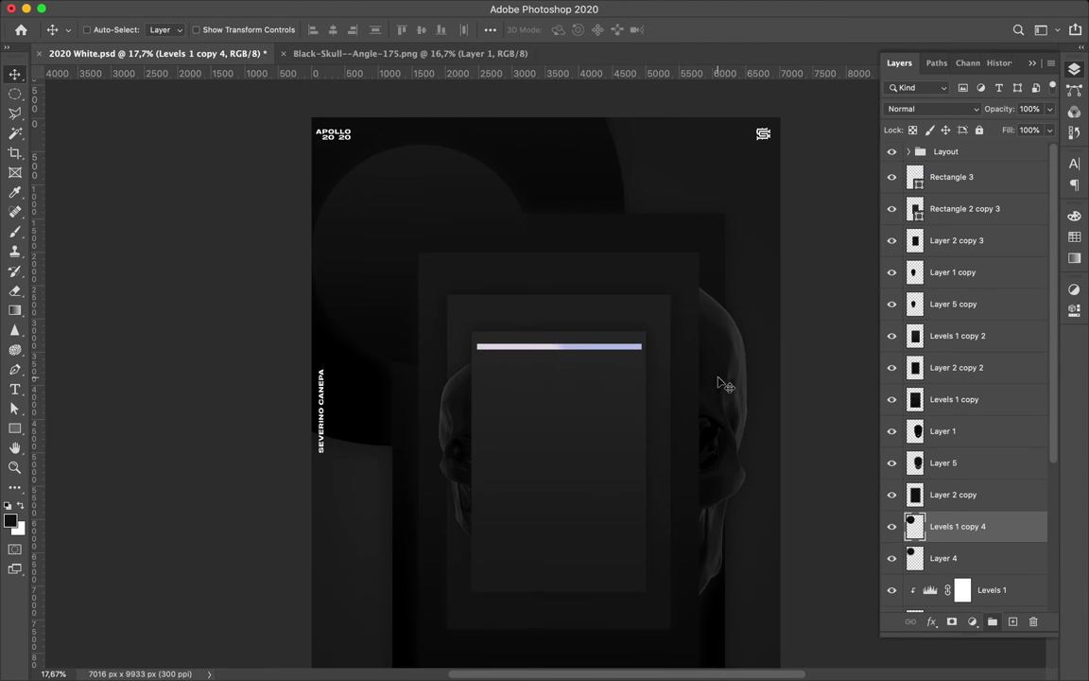
Step: Merge the clipped Levels adjustment into the large circle, Ellipse 1
{"action": "scroll", "coordinate": [720, 382], "scroll_direction": "down", "scroll_amount": 3}
{"action": "left_click", "coordinate": [579, 168], "text": "super"}
{"action": "scroll", "coordinate": [903, 452], "scroll_direction": "down", "scroll_amount": 3}
{"action": "left_click", "coordinate": [926, 471], "text": "shift"}
{"action": "key", "text": "super+e"}
Step: Duplicate the large circle and its shadow toward the poster's lower right, and try deleting the circle layers
{"action": "left_click", "coordinate": [944, 532], "text": "shift"}
{"action": "left_click_drag", "start_coordinate": [520, 155], "coordinate": [660, 345]}
{"action": "left_click", "coordinate": [709, 344], "text": "super"}
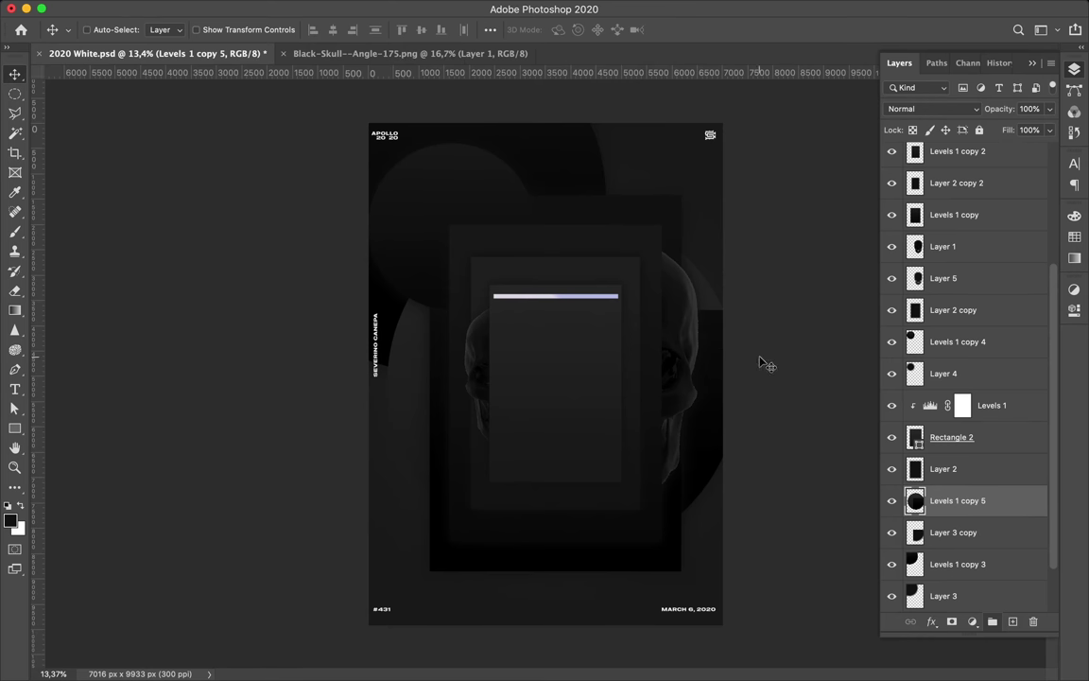
{"action": "left_click", "coordinate": [960, 533]}
{"action": "key", "text": "Delete"}
{"action": "key", "text": "Delete"}
{"action": "key", "text": "Delete"}
{"action": "key", "text": "ctrl+z"}
{"action": "key", "text": "ctrl+z"}
{"action": "key", "text": "ctrl+z"}
{"action": "key", "text": "ctrl+z"}
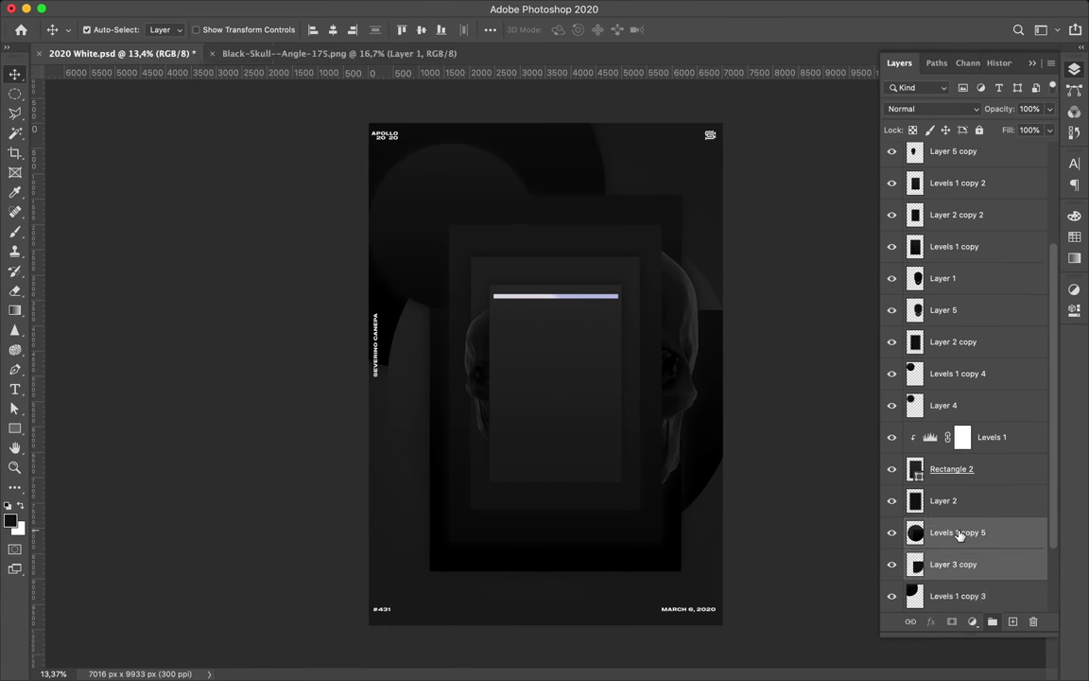
Step: With the duplicate circle layers removed, move Levels 1 copy 3 beneath Layer 3 and hide it
{"action": "left_click_drag", "start_coordinate": [964, 539], "coordinate": [965, 572]}
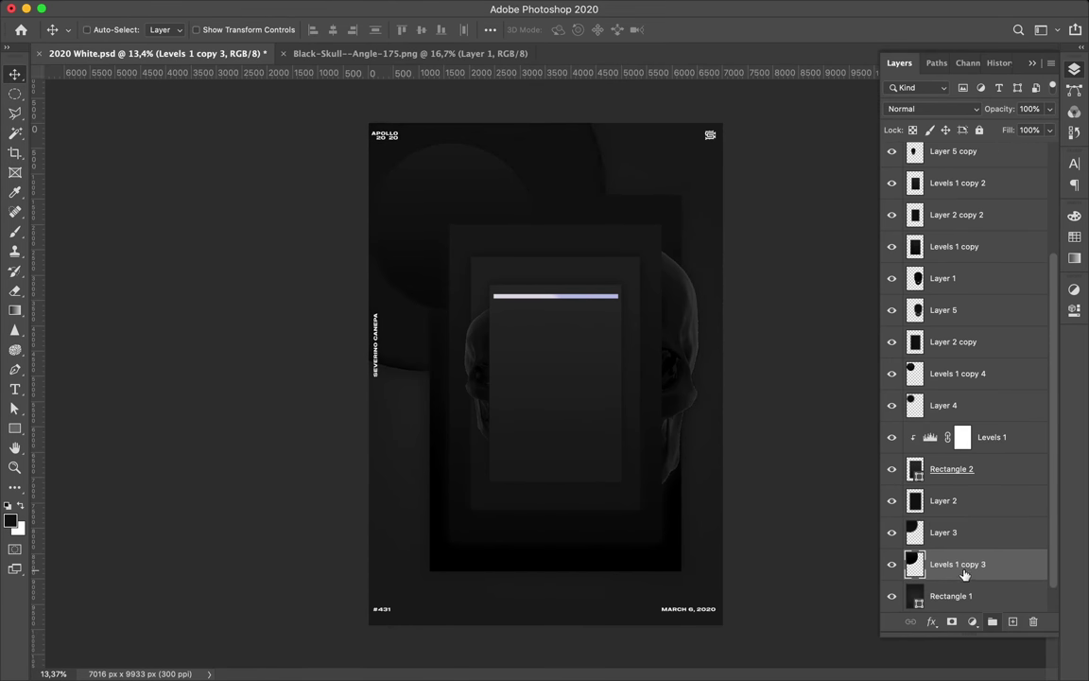
{"action": "left_click", "coordinate": [893, 565]}
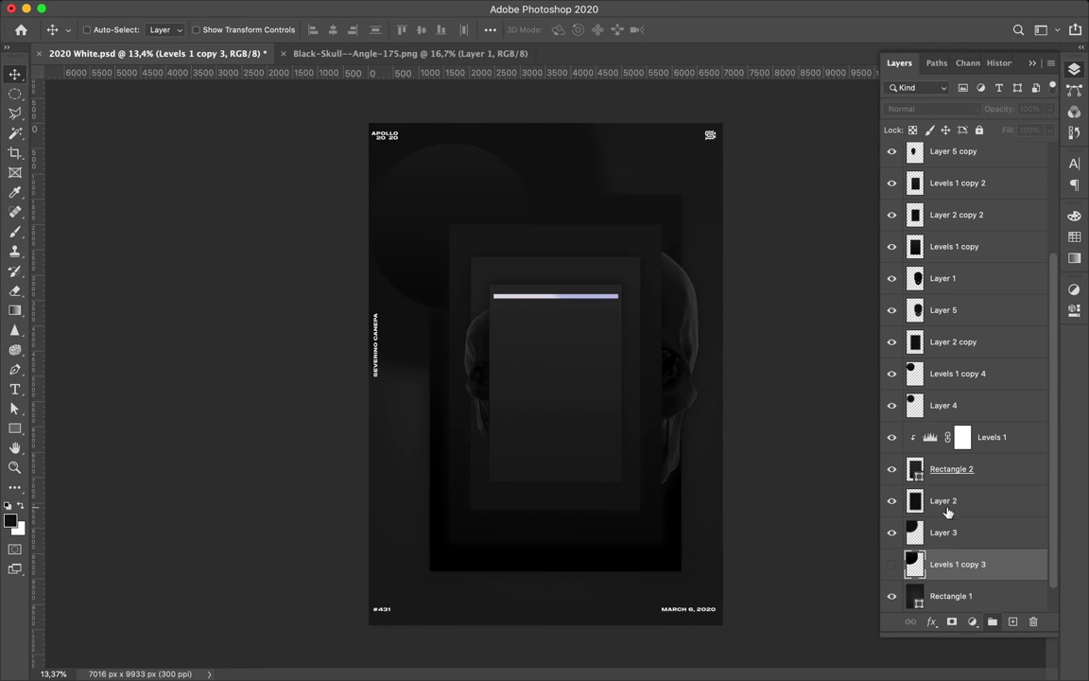
{"action": "key", "text": "u"}
{"action": "left_click_drag", "start_coordinate": [722, 551], "coordinate": [732, 560]}
{"action": "key", "text": "super+z"}
Step: Draw a large filled circle centered near the poster's lower-right corner, extending past its edges
{"action": "right_click", "coordinate": [12, 432]}
{"action": "left_click", "coordinate": [78, 455]}
{"action": "left_click", "coordinate": [170, 32]}
{"action": "left_click", "coordinate": [72, 111]}
{"action": "left_click_drag", "start_coordinate": [676, 579], "coordinate": [814, 677]}
{"action": "key", "text": "v"}
{"action": "left_click", "coordinate": [1074, 70]}
Step: Clip a copy of the Levels adjustment to Ellipse 1 and raise its black input level to about 14
{"action": "left_click_drag", "start_coordinate": [1016, 442], "coordinate": [940, 536]}
{"action": "left_click", "coordinate": [946, 450], "text": "alt"}
{"action": "left_click", "coordinate": [716, 556], "text": "super"}
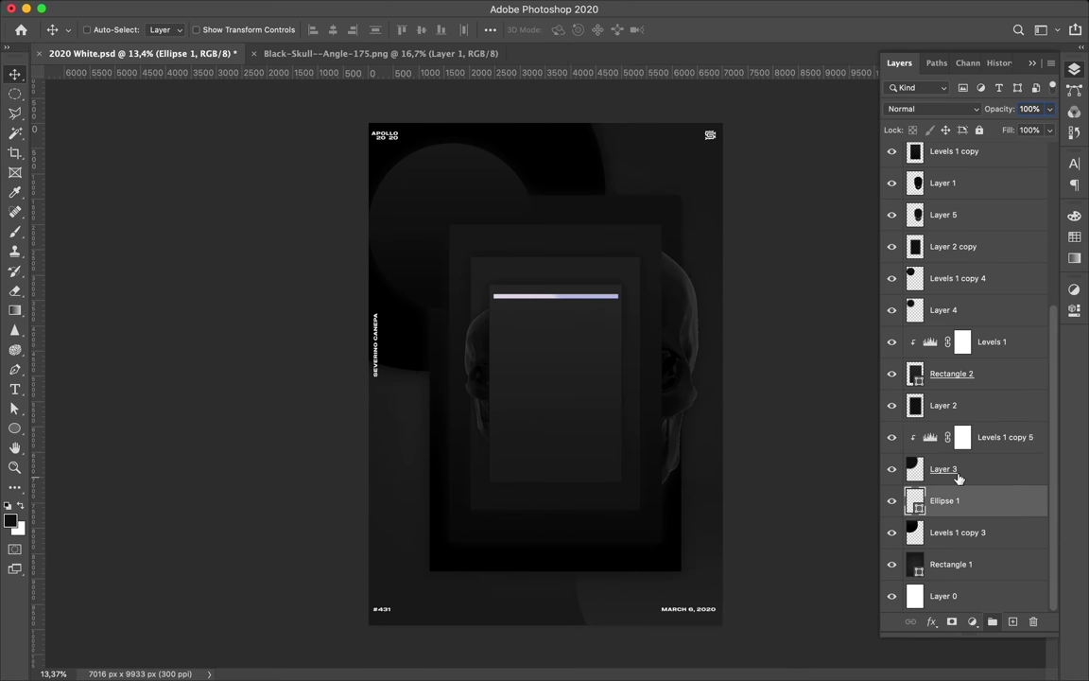
{"action": "left_click_drag", "start_coordinate": [996, 440], "coordinate": [996, 480]}
{"action": "left_click", "coordinate": [930, 483], "text": "alt"}
{"action": "double_click", "coordinate": [930, 470]}
{"action": "left_click_drag", "start_coordinate": [875, 444], "coordinate": [887, 450]}
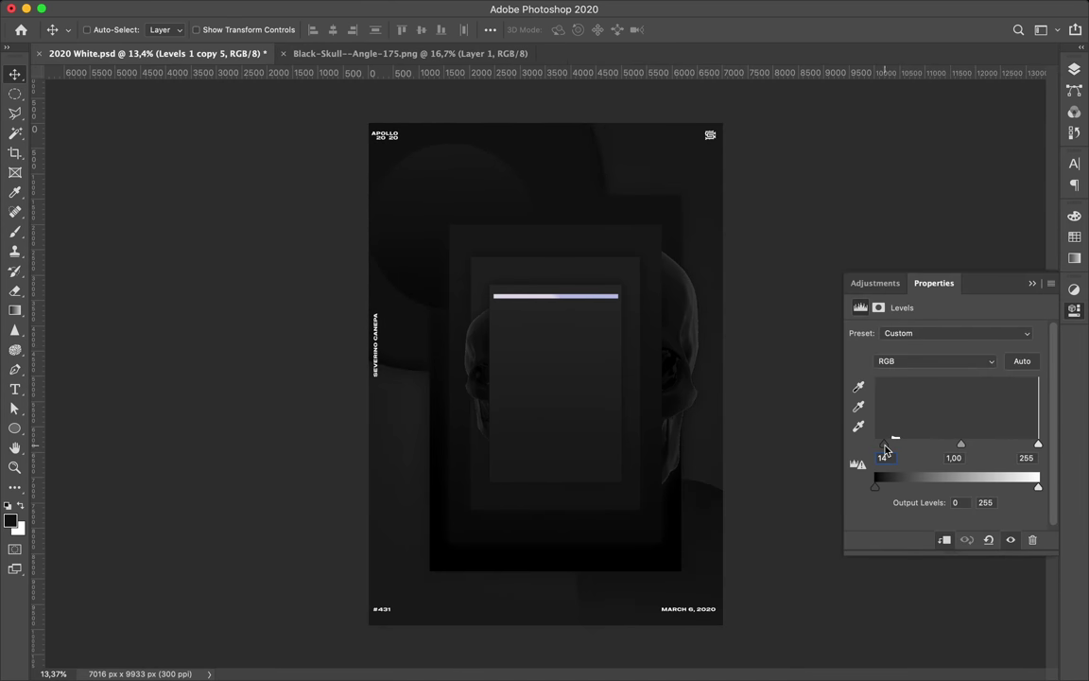
Step: Merge the Levels copy into the lower-right circle and brush a dark fill over the circle's outline on a new layer
{"action": "left_click", "coordinate": [1074, 68]}
{"action": "left_click", "coordinate": [978, 502], "text": "shift"}
{"action": "key", "text": "super+e"}
{"action": "left_click", "coordinate": [1013, 622]}
{"action": "left_click", "coordinate": [915, 533], "text": "super"}
{"action": "key", "text": "b"}
{"action": "left_click", "coordinate": [637, 563]}
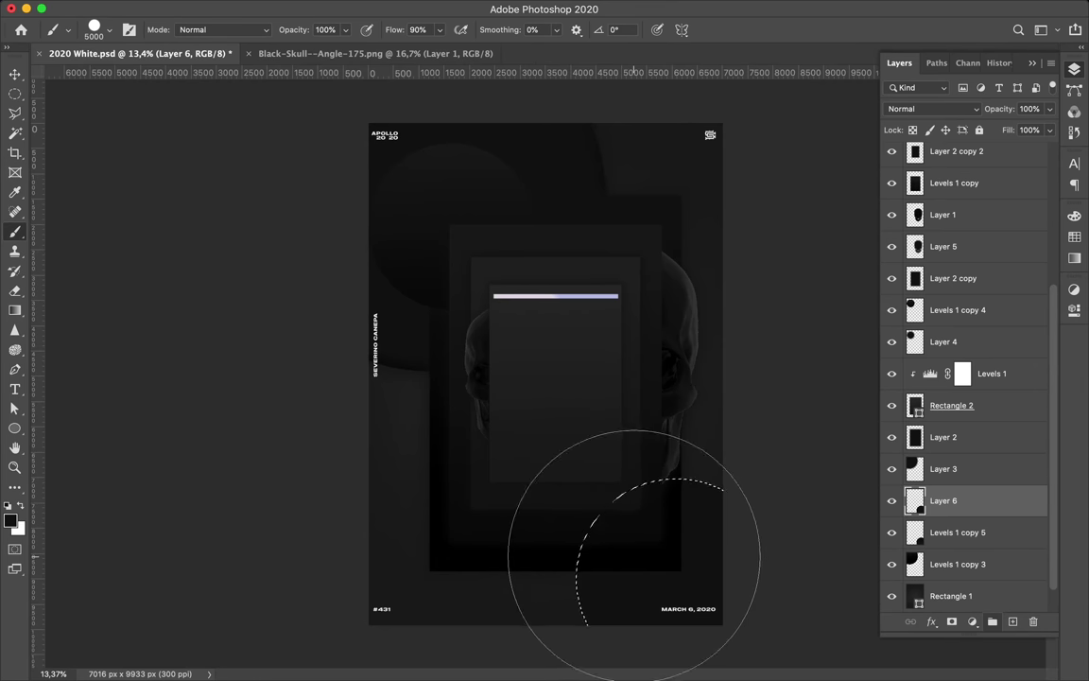
{"action": "key", "text": "super+d"}
Step: Reapply the last blur filter to the painted shadow and place Layer 6 beneath the lower-right circle
{"action": "key", "text": "m"}
{"action": "left_click", "coordinate": [357, 8]}
{"action": "left_click", "coordinate": [388, 26]}
{"action": "left_click_drag", "start_coordinate": [967, 506], "coordinate": [957, 548]}
Step: Duplicate the lower-right circle and its shadow, offset farther toward the poster's corner
{"action": "key", "text": "v"}
{"action": "left_click", "coordinate": [957, 501], "text": "shift"}
{"action": "left_click_drag", "start_coordinate": [686, 543], "coordinate": [718, 565]}
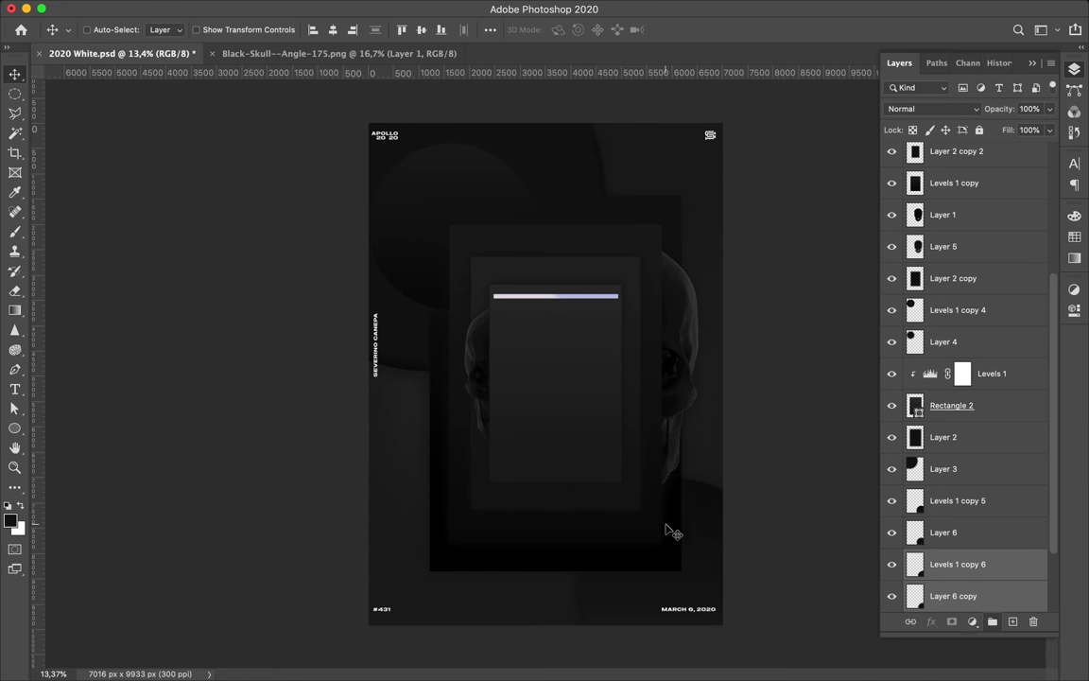
{"action": "scroll", "coordinate": [668, 528], "scroll_direction": "up", "scroll_amount": 5}
{"action": "scroll", "coordinate": [673, 529], "scroll_direction": "down", "scroll_amount": 4}
Step: Stack the circle copies above the originals, try repositioning them, and delete both copies
{"action": "left_click_drag", "start_coordinate": [969, 566], "coordinate": [968, 493]}
{"action": "left_click_drag", "start_coordinate": [737, 465], "coordinate": [673, 465]}
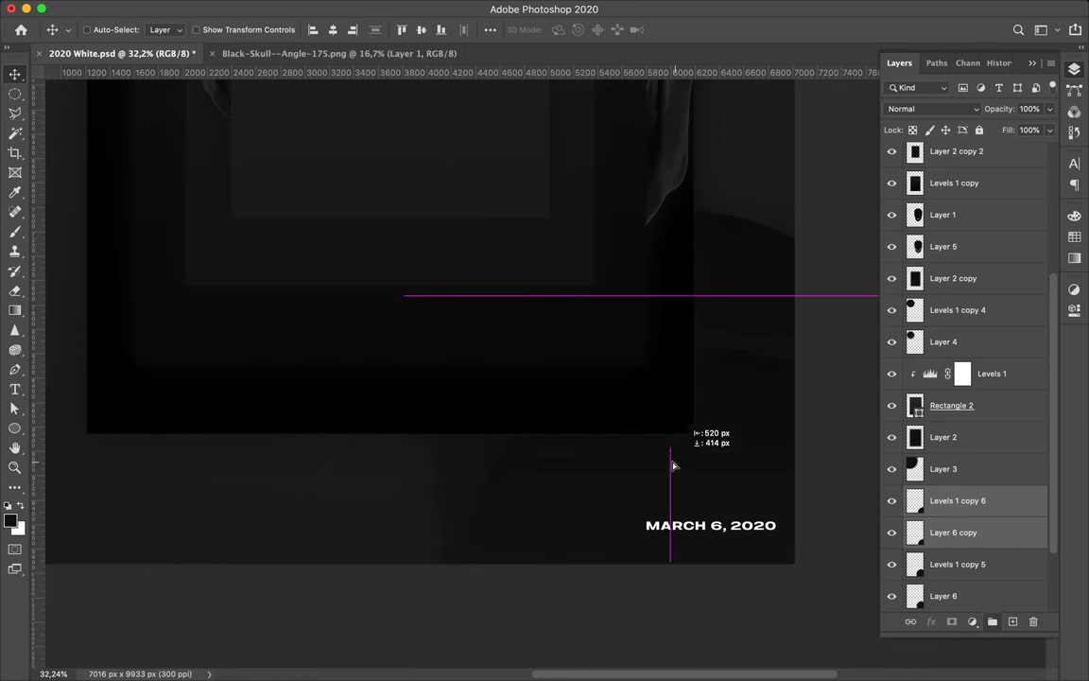
{"action": "left_click_drag", "start_coordinate": [728, 427], "coordinate": [728, 428]}
{"action": "key", "text": "super+z"}
{"action": "key", "text": "Delete"}
{"action": "left_click", "coordinate": [441, 492], "text": "super"}
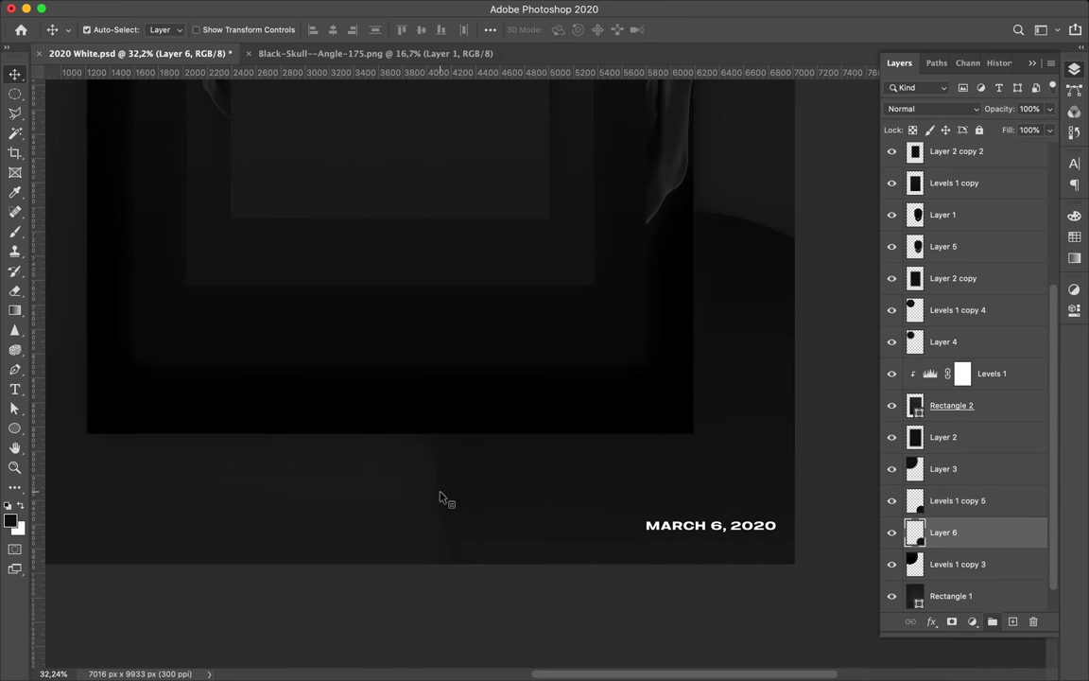
Step: Add a Levels adjustment with a raised black input level, clip it to the shadow Layer 6, and merge the two
{"action": "left_click", "coordinate": [971, 621]}
{"action": "left_click", "coordinate": [946, 379]}
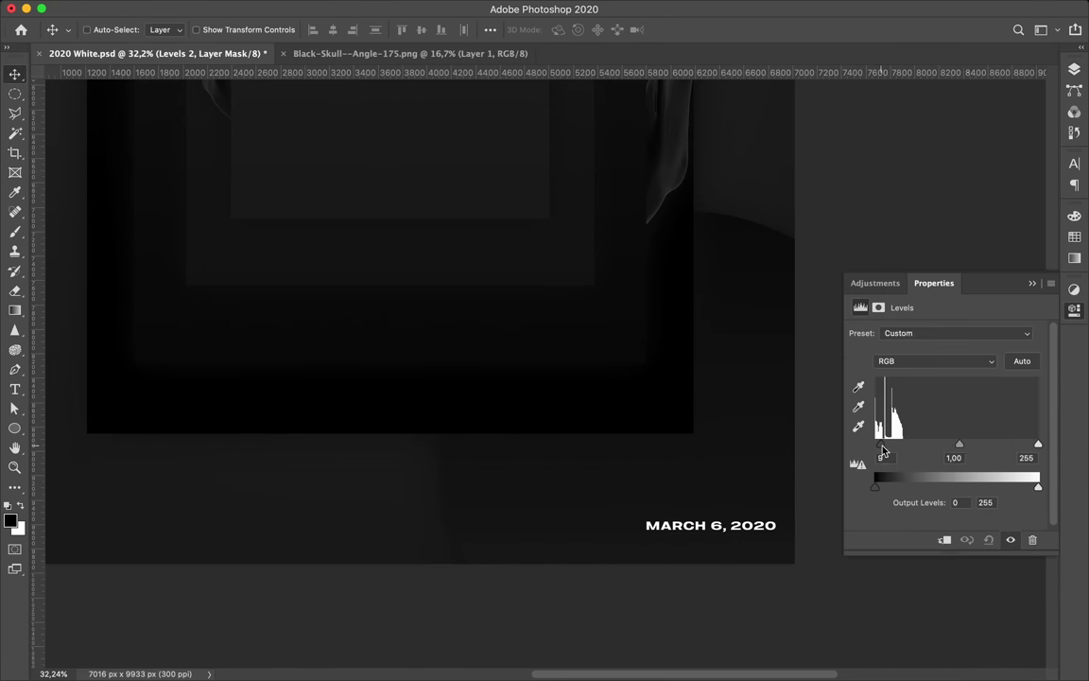
{"action": "left_click_drag", "start_coordinate": [883, 452], "coordinate": [900, 452]}
{"action": "left_click", "coordinate": [1075, 72]}
{"action": "left_click", "coordinate": [953, 548], "text": "alt"}
{"action": "left_click", "coordinate": [983, 566], "text": "shift"}
{"action": "key", "text": "super+e"}
Step: Duplicate the lower-right circle and its shadow in offset pairs, with one pair layered above Levels 1
{"action": "left_click", "coordinate": [984, 566], "text": "shift"}
{"action": "left_click_drag", "start_coordinate": [627, 452], "coordinate": [685, 550]}
{"action": "left_click_drag", "start_coordinate": [936, 513], "coordinate": [962, 356]}
{"action": "scroll", "coordinate": [688, 367], "scroll_direction": "down", "scroll_amount": 10}
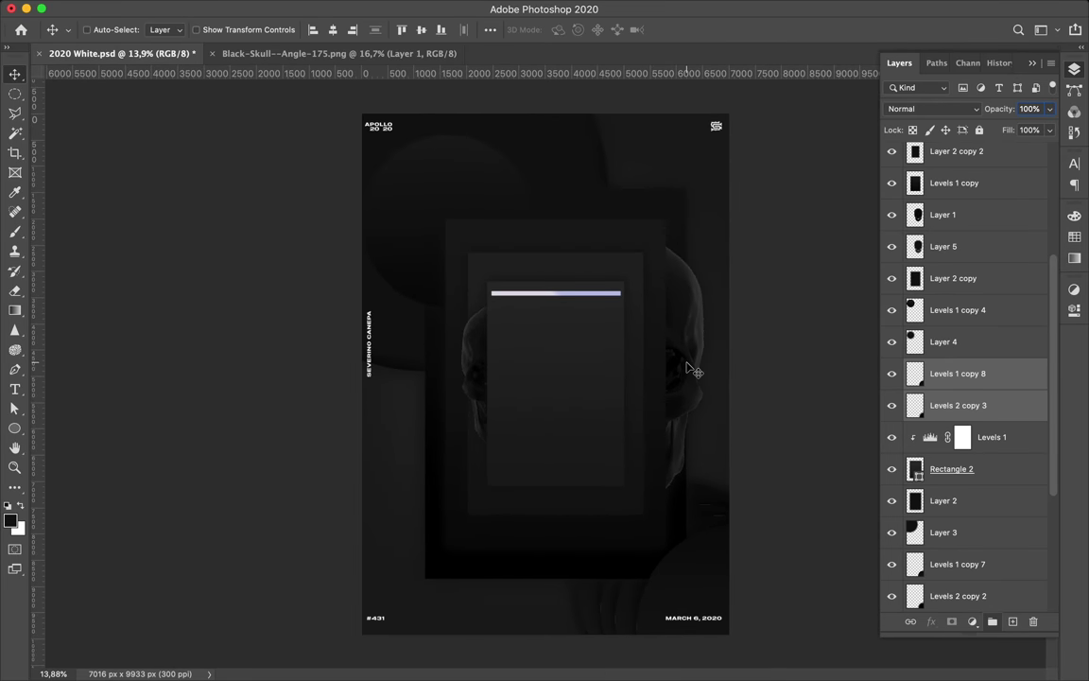
Step: Undo the lower-right circle, its shadow, adjustments and copies, back to before the circle was drawn
{"action": "key", "text": "super+z"}
{"action": "key", "text": "super+z"}
{"action": "key", "text": "super+z"}
{"action": "key", "text": "super+z"}
{"action": "key", "text": "super+z"}
{"action": "key", "text": "super+z"}
{"action": "key", "text": "super+z"}
{"action": "key", "text": "super+z"}
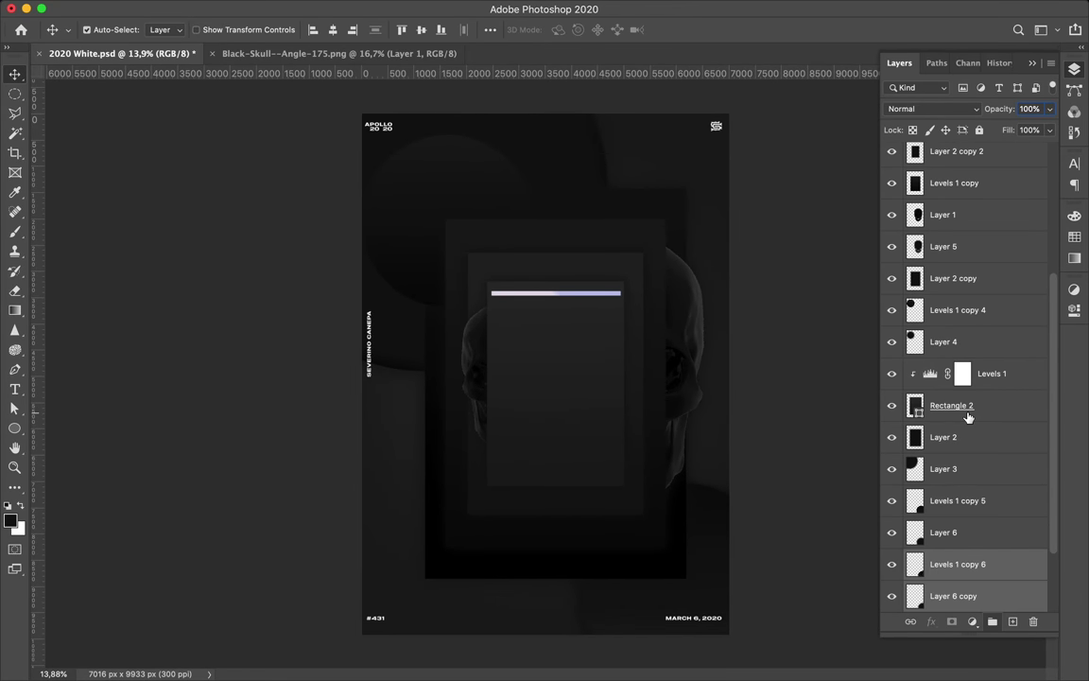
{"action": "key", "text": "super+z"}
{"action": "key", "text": "super+z"}
{"action": "key", "text": "super+z"}
{"action": "key", "text": "super+z"}
{"action": "key", "text": "super+z"}
{"action": "key", "text": "super+z"}
{"action": "key", "text": "super+z"}
{"action": "key", "text": "super+z"}
{"action": "key", "text": "super+z"}
{"action": "key", "text": "super+z"}
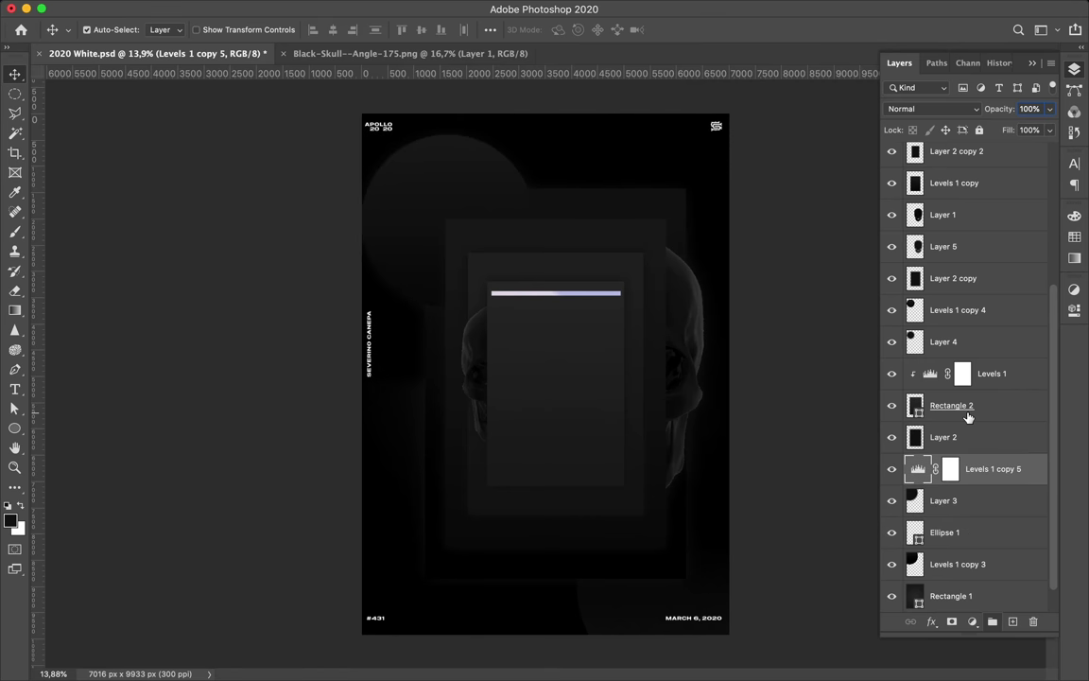
{"action": "key", "text": "super+z"}
{"action": "key", "text": "super+z"}
{"action": "key", "text": "super+z"}
{"action": "key", "text": "super+z"}
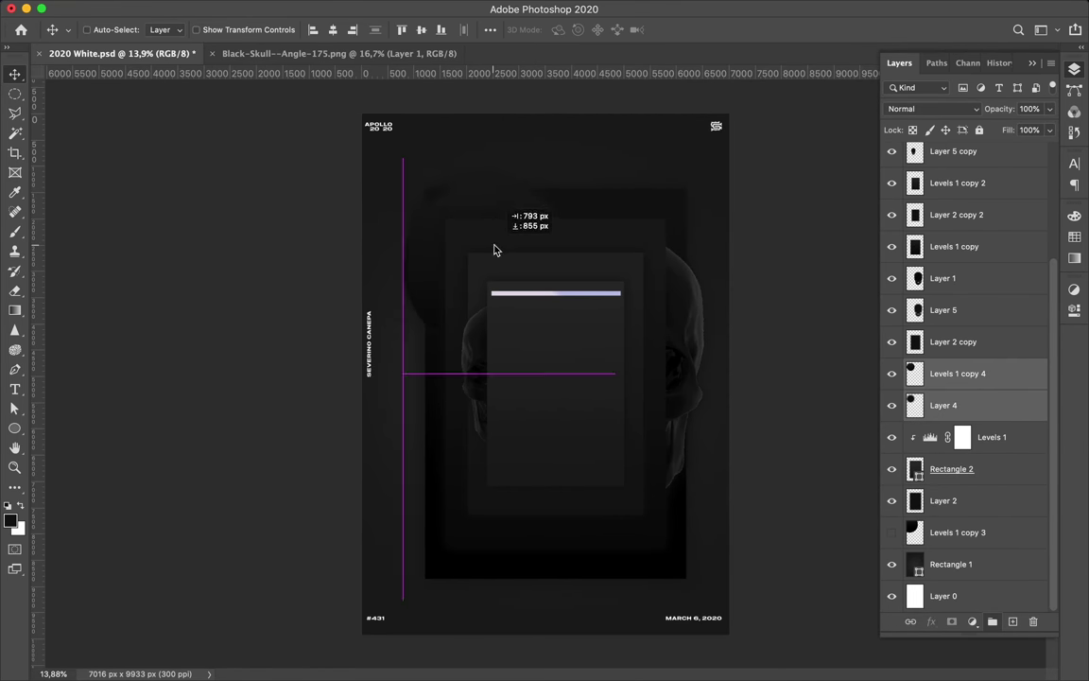
Step: Position the small circle over the rectangles' upper-left corner and replace its shadow, Layer 4, with a new empty layer
{"action": "key", "text": "super+shift+z"}
{"action": "key", "text": "super+shift+z"}
{"action": "key", "text": "super+shift+z"}
{"action": "key", "text": "super+shift+z"}
{"action": "key", "text": "super+shift+z"}
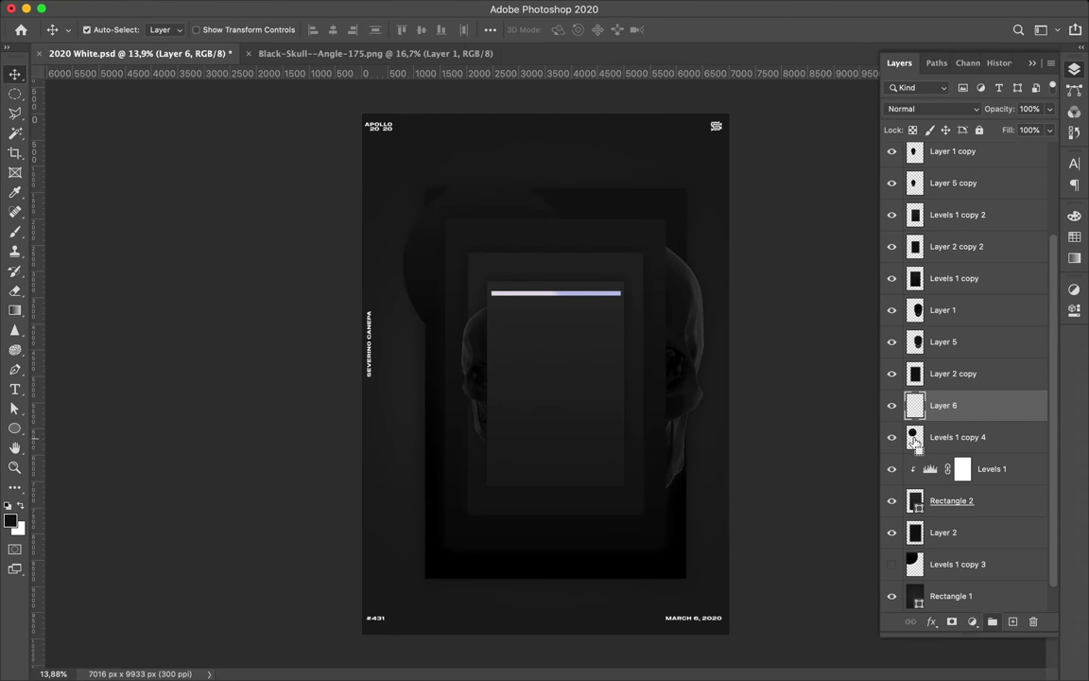
Step: Try brushing a solid fill over the small circle's shape on Layer 6
{"action": "left_click", "coordinate": [260, 8]}
{"action": "left_click", "coordinate": [398, 421]}
{"action": "key", "text": "b"}
{"action": "left_click", "coordinate": [10, 521]}
{"action": "left_click", "coordinate": [967, 418]}
{"action": "left_click", "coordinate": [478, 253]}
{"action": "key", "text": "super+d"}
{"action": "key", "text": "m"}
Step: Fill the small circle's shape with black on Layer 6 and place it, blurred, beneath Levels 1 copy 4
{"action": "left_click", "coordinate": [12, 523]}
{"action": "left_click", "coordinate": [624, 617]}
{"action": "left_click", "coordinate": [968, 418]}
{"action": "key", "text": "b"}
{"action": "left_click", "coordinate": [475, 287]}
{"action": "key", "text": "super+d"}
{"action": "key", "text": "m"}
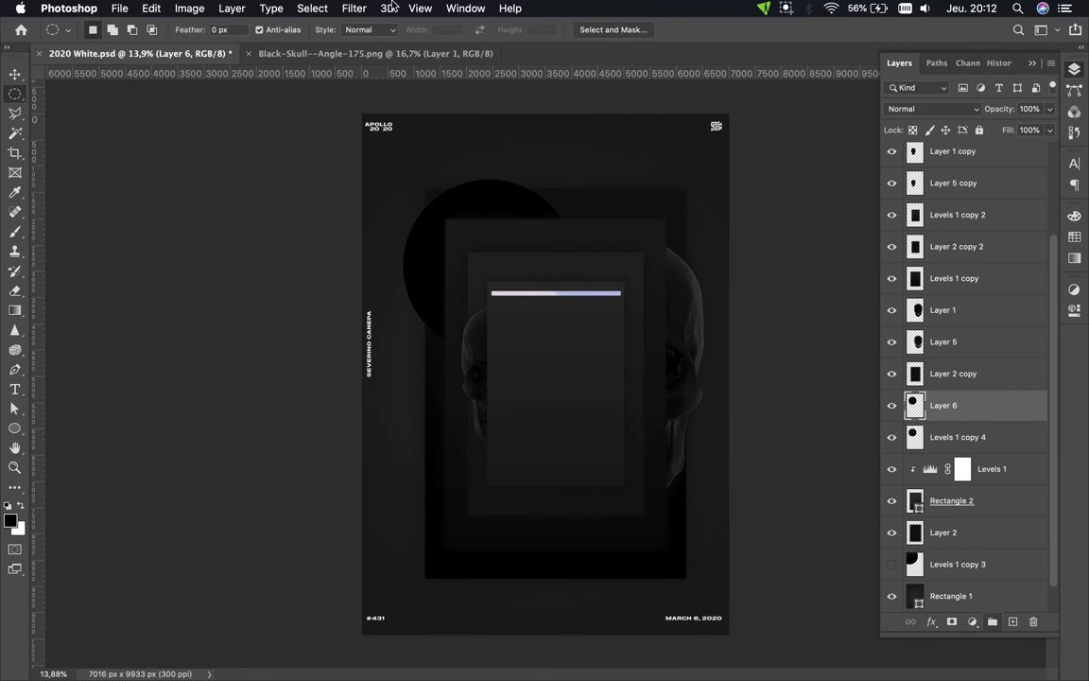
{"action": "left_click_drag", "start_coordinate": [967, 407], "coordinate": [966, 468]}
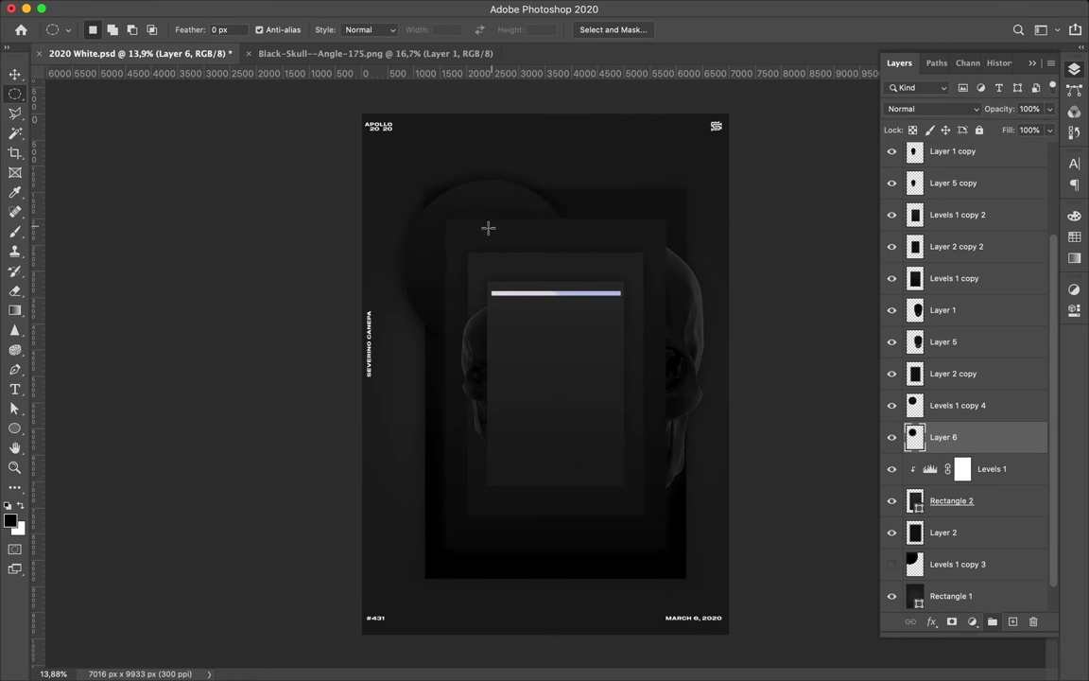
Step: Duplicate the small circle and its shadow, scale the copies down, and place them at the rectangles' lower-left corner
{"action": "key", "text": "v"}
{"action": "left_click", "coordinate": [988, 410], "text": "shift"}
{"action": "left_click_drag", "start_coordinate": [545, 240], "coordinate": [639, 481]}
{"action": "key", "text": "super+t"}
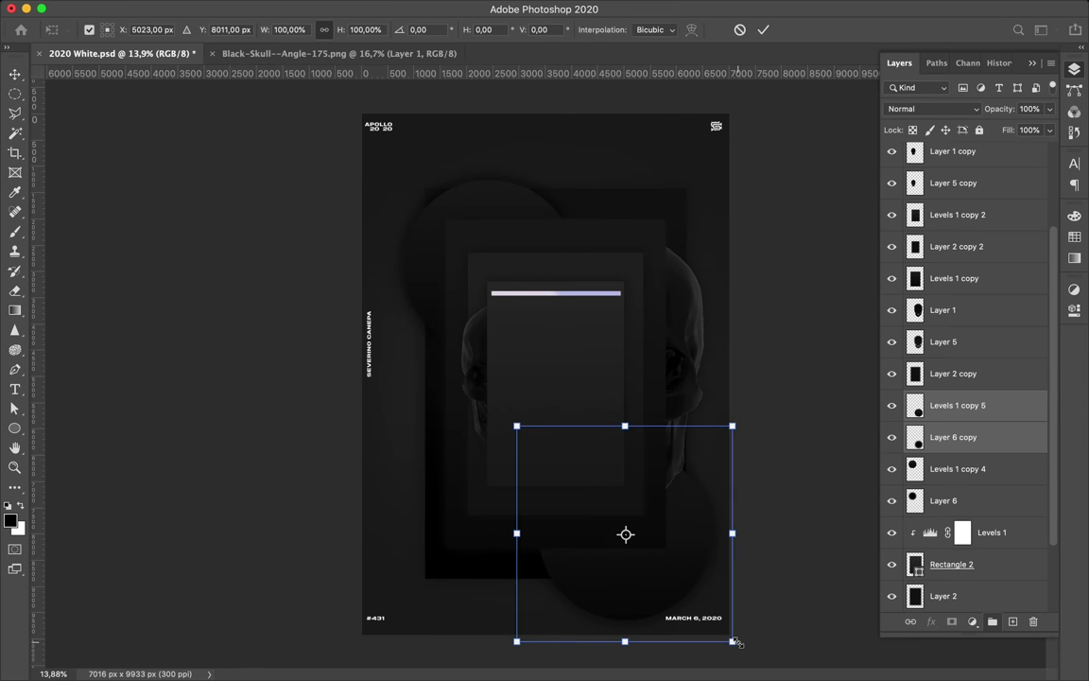
{"action": "left_click_drag", "start_coordinate": [733, 641], "coordinate": [673, 581]}
{"action": "left_click_drag", "start_coordinate": [630, 573], "coordinate": [491, 591]}
{"action": "key", "text": "Return"}
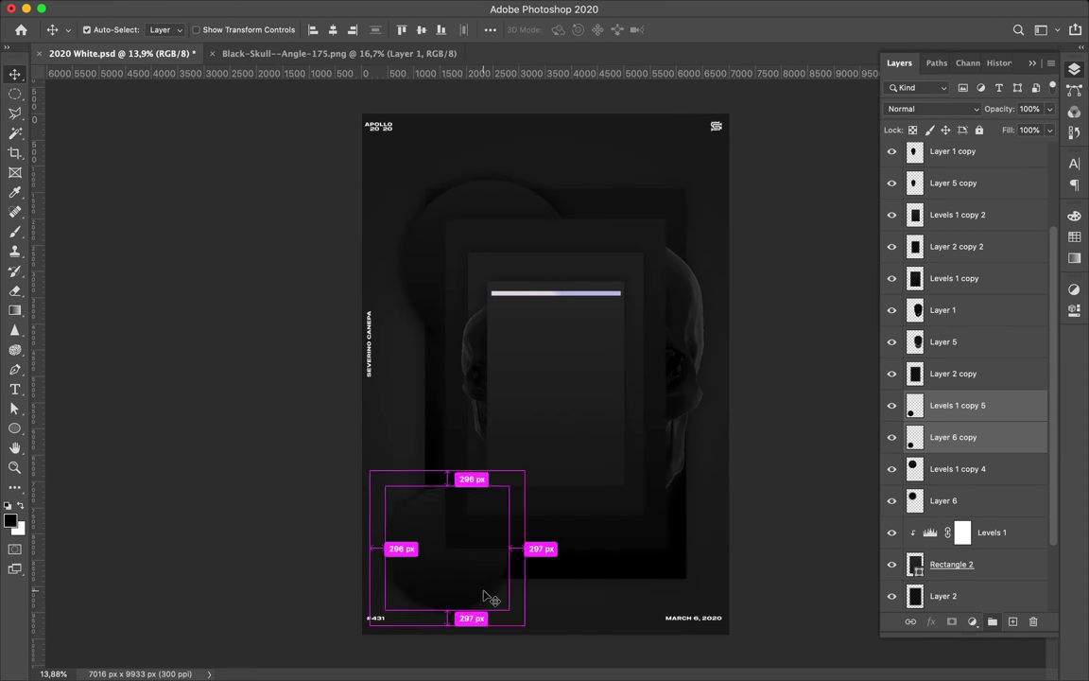
{"action": "key", "text": "super+t"}
{"action": "key", "text": "Return"}
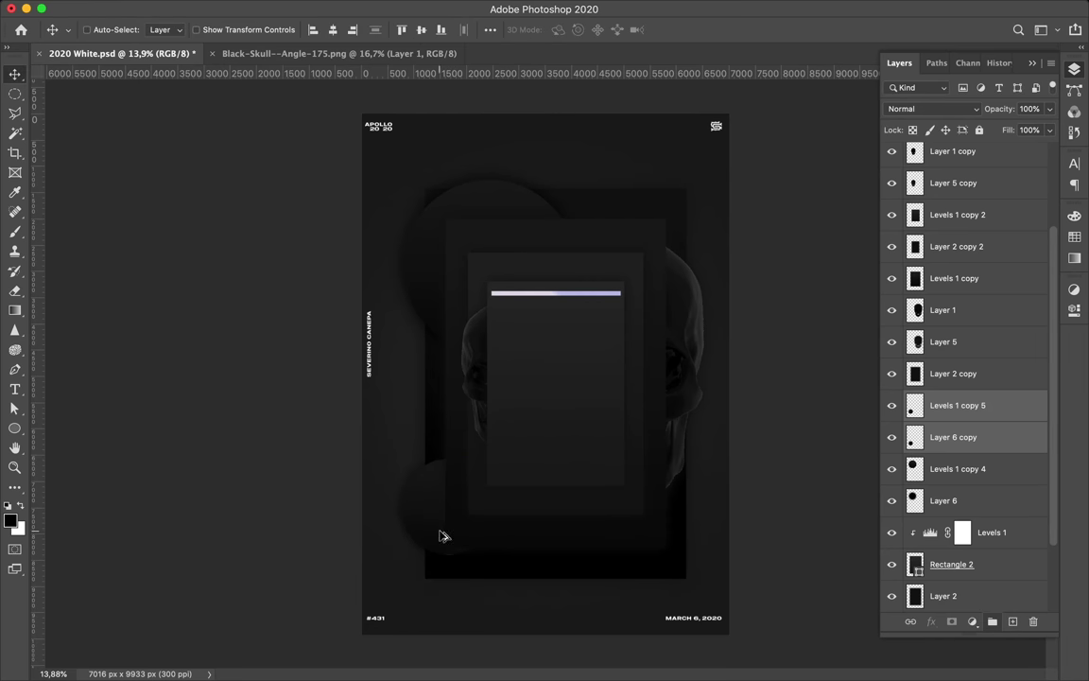
Step: Duplicate the lower-left circle and its shadow behind the smallest rectangle's upper-right corner, layered directly beneath Layer 5 copy
{"action": "left_click_drag", "start_coordinate": [439, 534], "coordinate": [600, 325]}
{"action": "left_click_drag", "start_coordinate": [968, 402], "coordinate": [965, 215]}
{"action": "scroll", "coordinate": [652, 296], "scroll_direction": "up", "scroll_amount": 4}
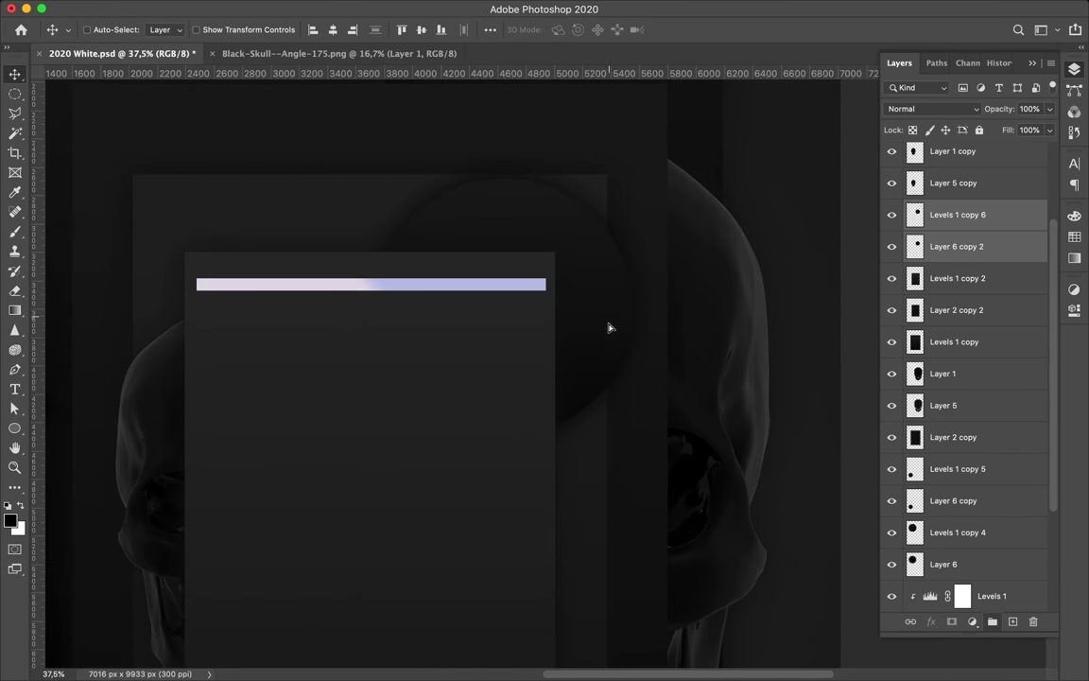
Step: Scale down the circle Levels 1 copy 6 with its shadow and move it to the middle rectangle's upper-right corner
{"action": "key", "text": "super+t"}
{"action": "left_click_drag", "start_coordinate": [343, 482], "coordinate": [475, 348]}
{"action": "key", "text": "Return"}
{"action": "left_click_drag", "start_coordinate": [618, 288], "coordinate": [578, 308]}
{"action": "scroll", "coordinate": [581, 309], "scroll_direction": "down", "scroll_amount": 5}
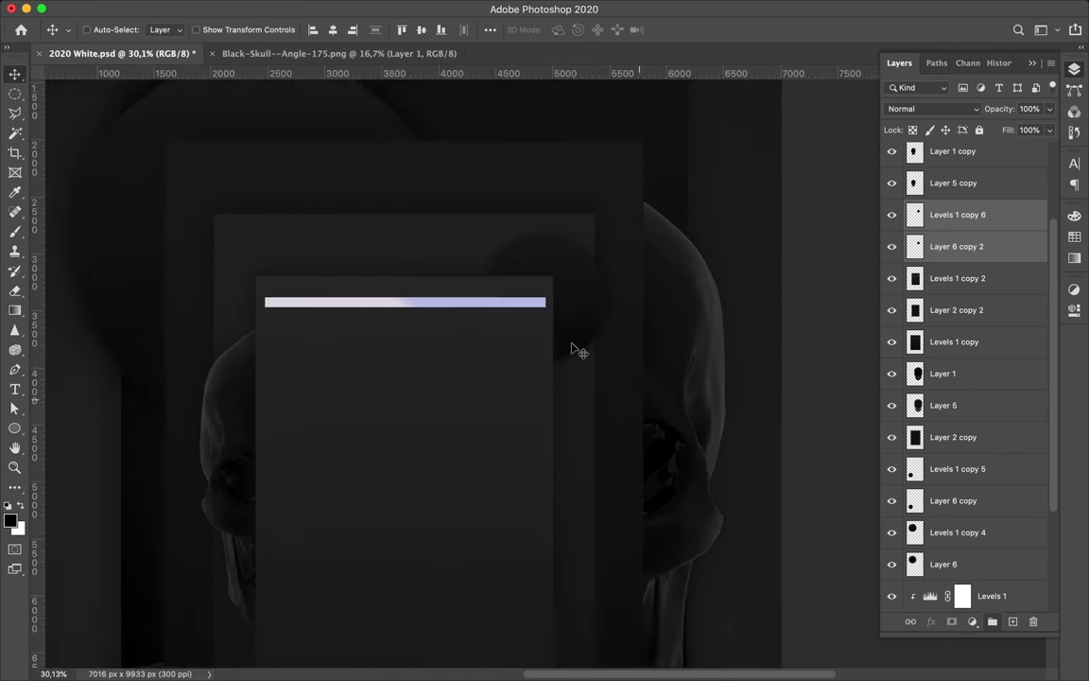
Step: Enlarge the large upper-left circle together with its shadow and reposition it behind the rectangles
{"action": "left_click", "coordinate": [413, 250], "text": "ctrl"}
{"action": "left_click", "coordinate": [408, 208], "text": "shift+super"}
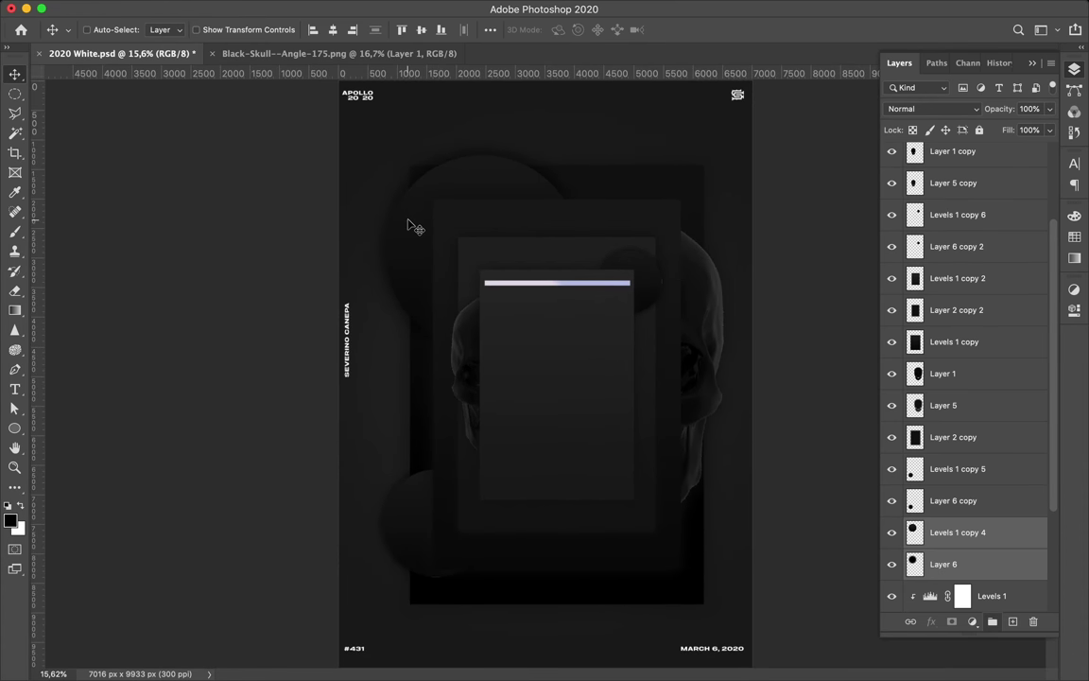
{"action": "key", "text": "super+t"}
{"action": "left_click_drag", "start_coordinate": [597, 372], "coordinate": [679, 457]}
{"action": "left_click_drag", "start_coordinate": [404, 297], "coordinate": [393, 285]}
{"action": "key", "text": "Return"}
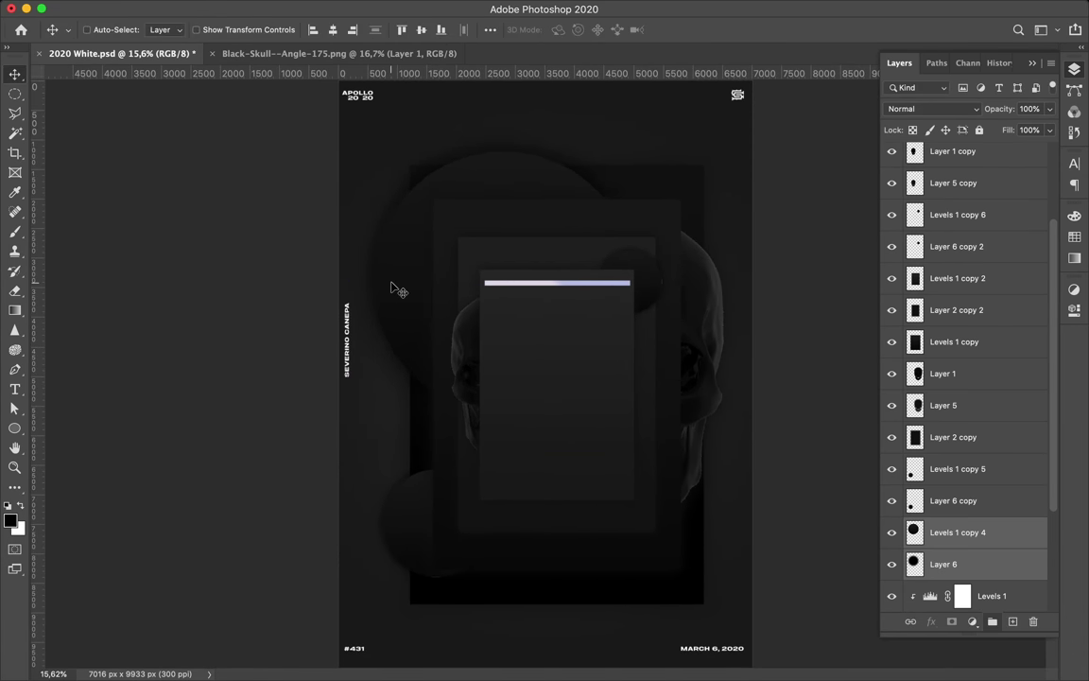
Step: Duplicate the lower-left circle and its shadow to the rectangles' lower-right corner, scaled down and layered directly beneath Layer 2 copy 2
{"action": "left_click", "coordinate": [671, 546], "text": "super"}
{"action": "left_click", "coordinate": [412, 517], "text": "super"}
{"action": "left_click", "coordinate": [369, 528], "text": "shift+super"}
{"action": "left_click_drag", "start_coordinate": [396, 525], "coordinate": [628, 554]}
{"action": "left_click_drag", "start_coordinate": [941, 470], "coordinate": [941, 358]}
{"action": "scroll", "coordinate": [617, 465], "scroll_direction": "up", "scroll_amount": 5}
{"action": "left_click_drag", "start_coordinate": [624, 419], "coordinate": [631, 361]}
{"action": "scroll", "coordinate": [644, 391], "scroll_direction": "down", "scroll_amount": 3}
{"action": "key", "text": "super+t"}
{"action": "left_click_drag", "start_coordinate": [474, 189], "coordinate": [546, 261]}
{"action": "key", "text": "Return"}
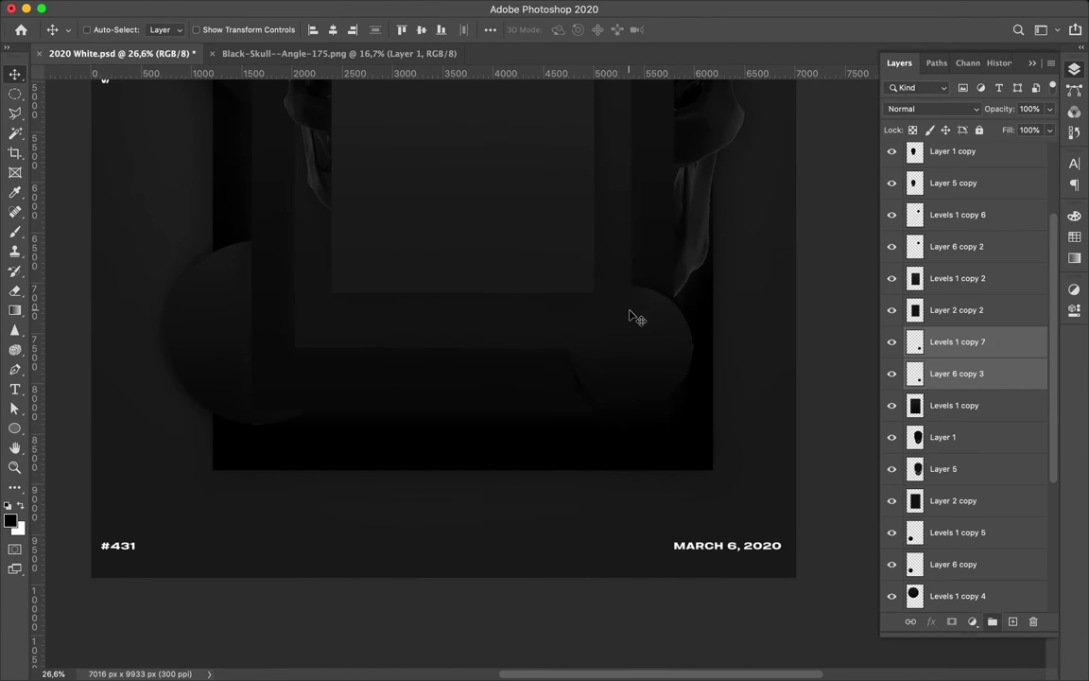
Step: Try placing a duplicate of the large circle and its shadow, scaled to 107.51%, behind the back rectangle directly above Rectangle 1
{"action": "scroll", "coordinate": [629, 317], "scroll_direction": "down", "scroll_amount": 2}
{"action": "scroll", "coordinate": [626, 322], "scroll_direction": "up", "scroll_amount": 5}
{"action": "scroll", "coordinate": [622, 324], "scroll_direction": "down", "scroll_amount": 1}
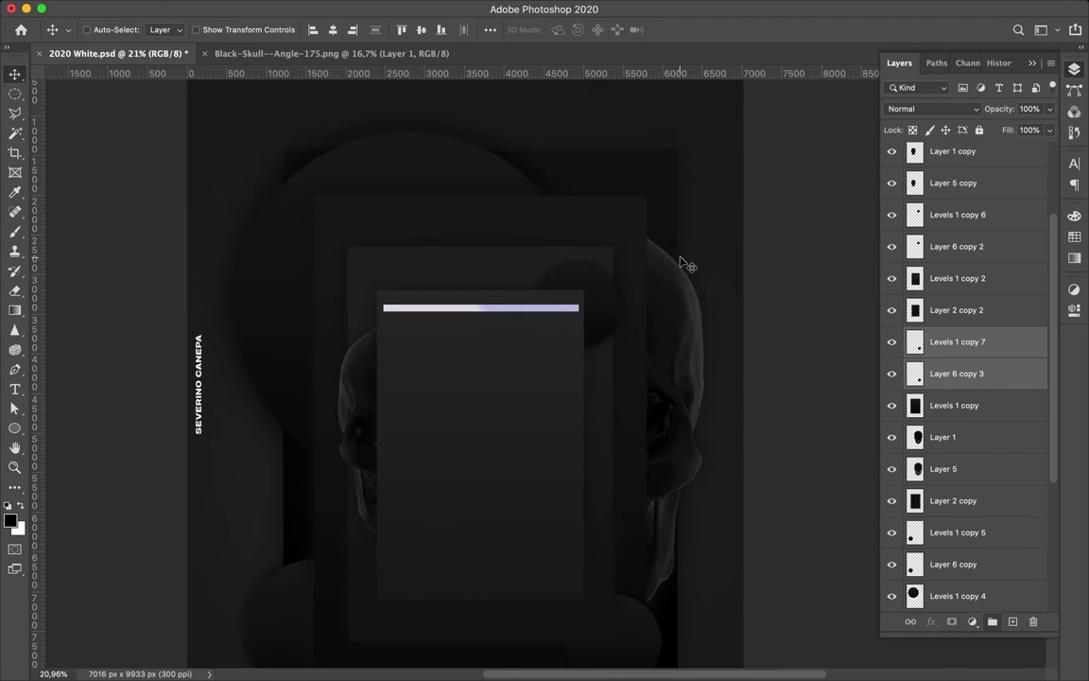
{"action": "scroll", "coordinate": [683, 263], "scroll_direction": "down", "scroll_amount": 1}
{"action": "scroll", "coordinate": [685, 263], "scroll_direction": "down", "scroll_amount": 3}
{"action": "left_click", "coordinate": [541, 185], "text": "super"}
{"action": "left_click", "coordinate": [540, 187], "text": "shift+super"}
{"action": "left_click_drag", "start_coordinate": [539, 188], "coordinate": [693, 191]}
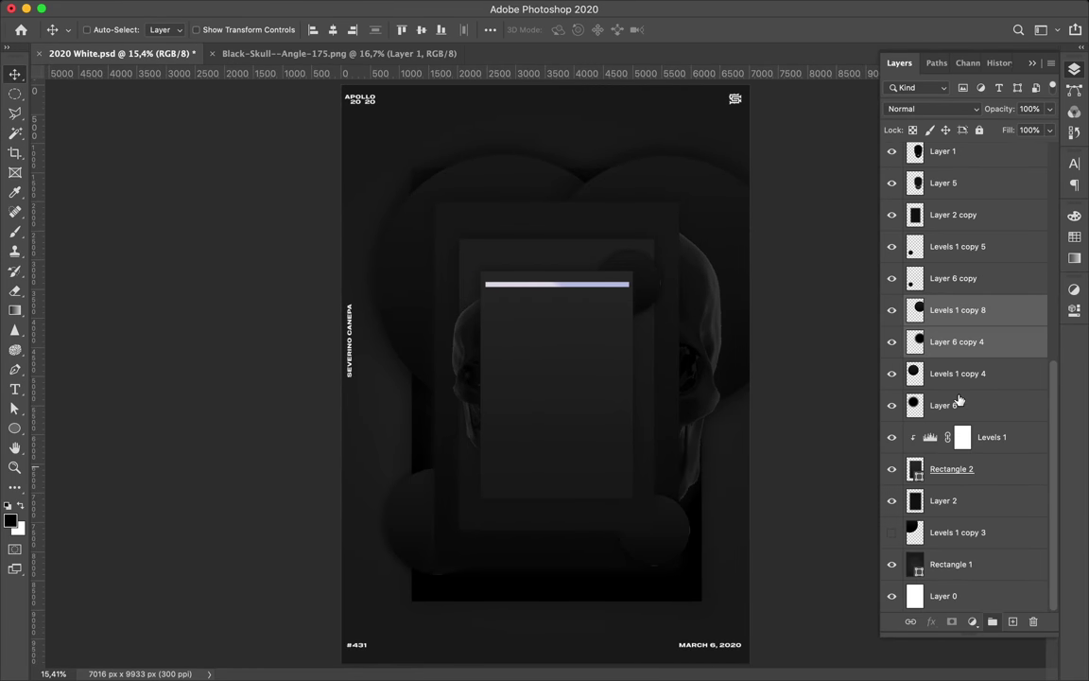
{"action": "left_click_drag", "start_coordinate": [959, 400], "coordinate": [955, 551]}
{"action": "key", "text": "super+t"}
{"action": "left_click_drag", "start_coordinate": [505, 288], "coordinate": [361, 402]}
{"action": "left_click_drag", "start_coordinate": [653, 146], "coordinate": [612, 132]}
{"action": "left_click_drag", "start_coordinate": [311, 263], "coordinate": [434, 262]}
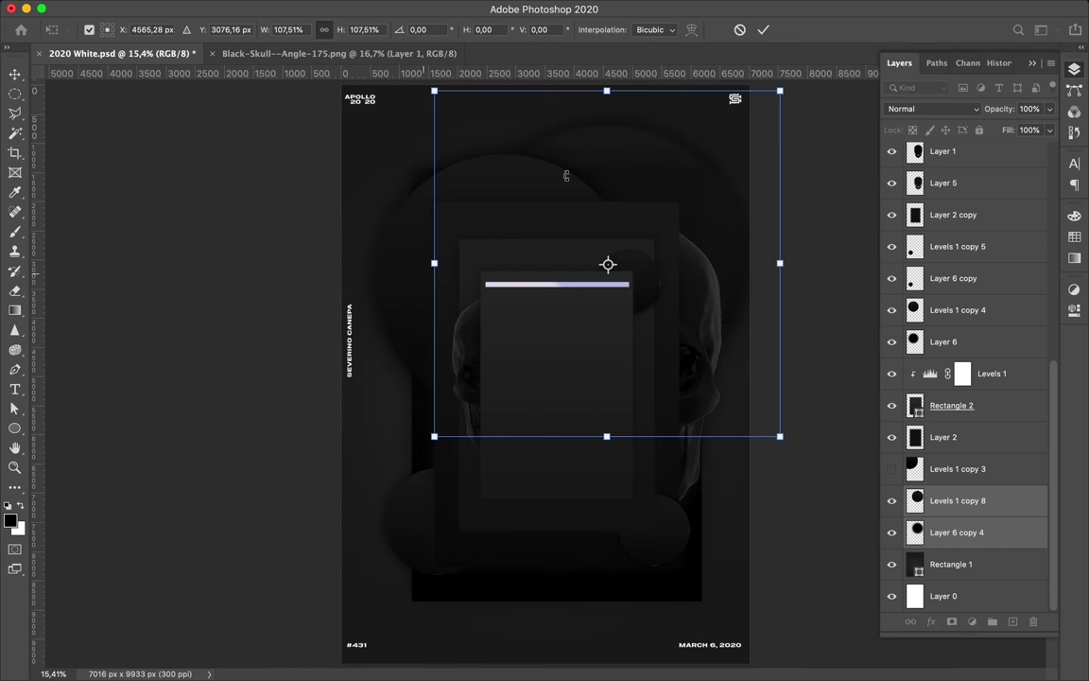
{"action": "key", "text": "Return"}
{"action": "left_click_drag", "start_coordinate": [630, 153], "coordinate": [597, 173]}
{"action": "scroll", "coordinate": [633, 184], "scroll_direction": "down", "scroll_amount": 1}
{"action": "key", "text": "Delete"}
Step: Duplicate the large circle and its shadow, scale the copies to 27.21%, and place them inside the large circle behind the rectangle's top edge
{"action": "left_click", "coordinate": [546, 185], "text": "super"}
{"action": "left_click", "coordinate": [523, 167], "text": "shift+super"}
{"action": "key", "text": "super+t"}
{"action": "left_click_drag", "start_coordinate": [576, 435], "coordinate": [565, 217]}
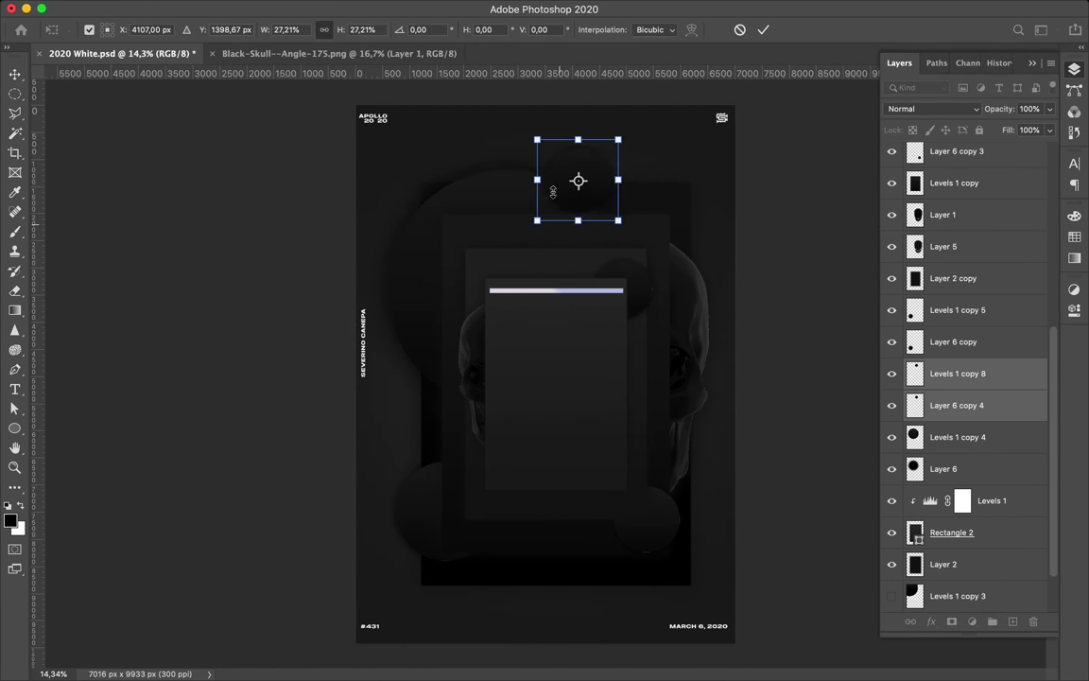
{"action": "key", "text": "Return"}
{"action": "left_click_drag", "start_coordinate": [583, 177], "coordinate": [536, 219]}
Step: Add a Levels adjustment clipped to the shadow on Layer 2 copy and raise its black input level
{"action": "scroll", "coordinate": [537, 178], "scroll_direction": "up", "scroll_amount": 5}
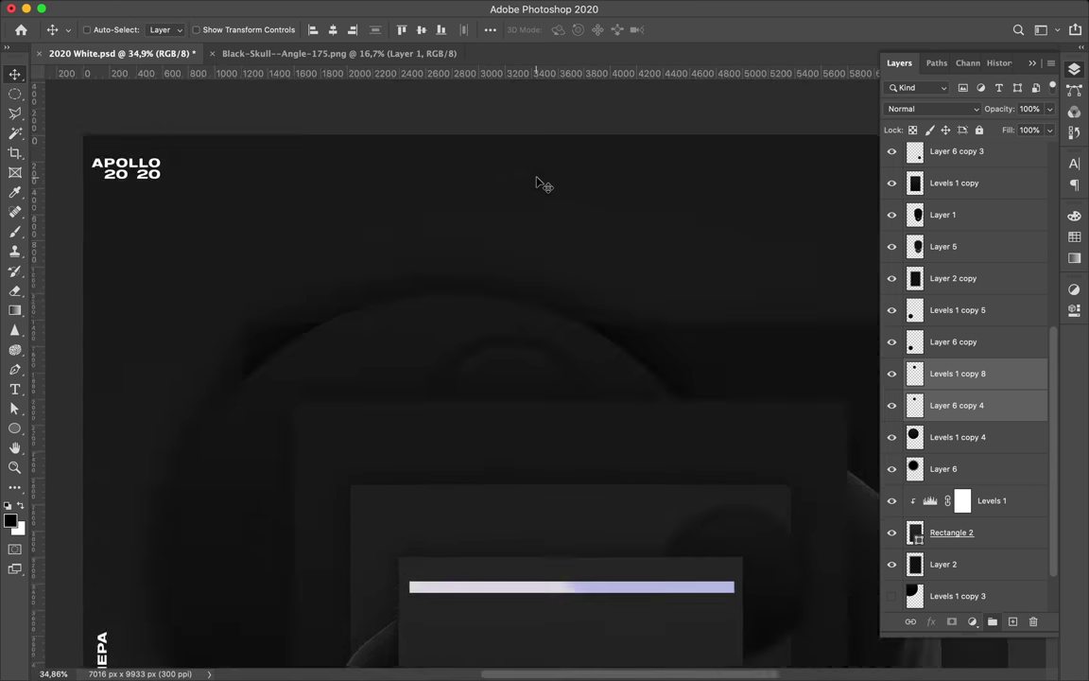
{"action": "scroll", "coordinate": [538, 177], "scroll_direction": "down", "scroll_amount": 3}
{"action": "left_click", "coordinate": [389, 293], "text": "super"}
{"action": "left_click", "coordinate": [972, 621]}
{"action": "left_click", "coordinate": [1000, 424]}
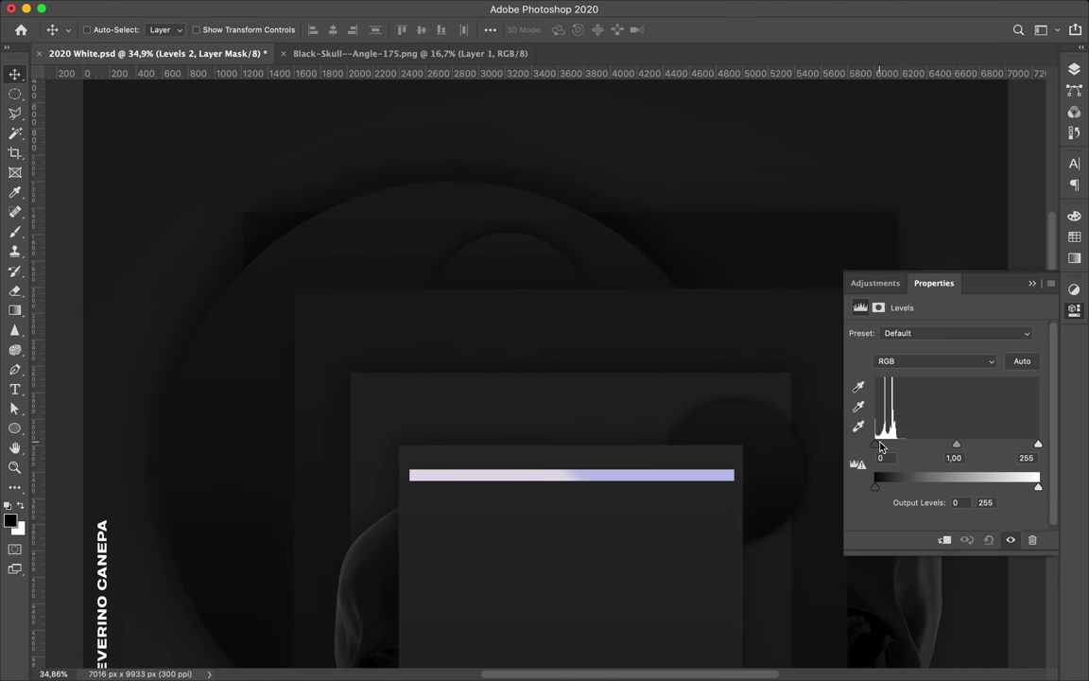
{"action": "left_click_drag", "start_coordinate": [880, 447], "coordinate": [903, 447]}
{"action": "left_click", "coordinate": [1076, 70]}
{"action": "left_click", "coordinate": [946, 295], "text": "alt"}
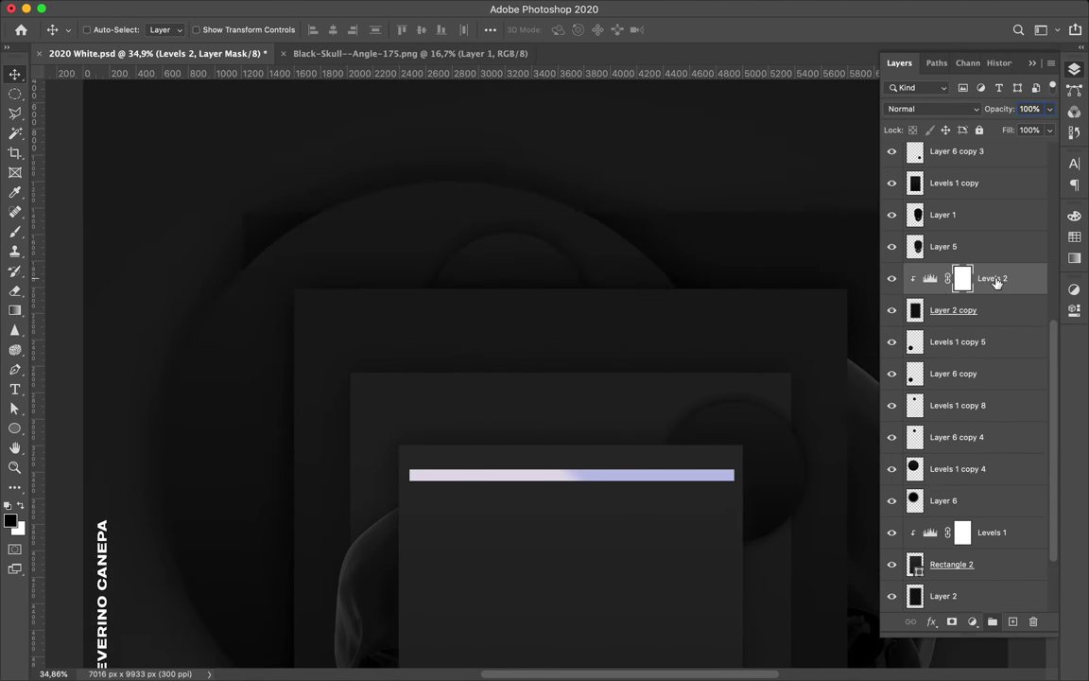
Step: Copy the Levels 2 adjustment above Layer 2, clip it to that shadow, and merge the two layers
{"action": "left_click_drag", "start_coordinate": [996, 282], "coordinate": [996, 574]}
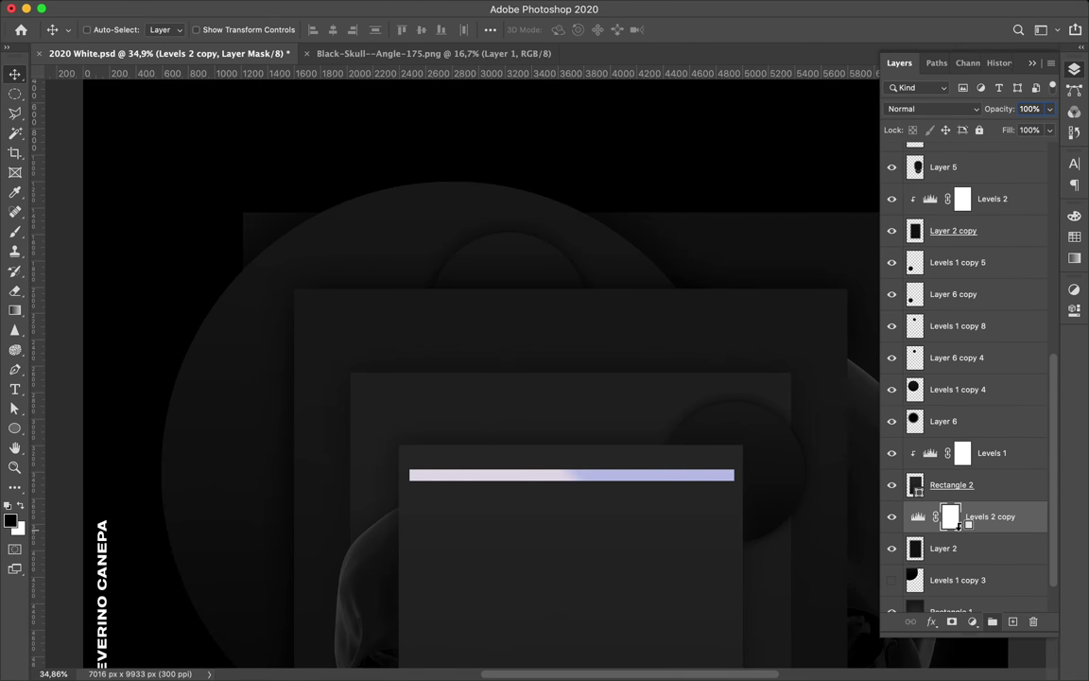
{"action": "left_click", "coordinate": [959, 530], "text": "alt"}
{"action": "left_click", "coordinate": [992, 555], "text": "shift"}
{"action": "key", "text": "super+e"}
Step: Copy the Levels 2 adjustment onto the middle rectangle's shadow, Layer 2 copy 2, clip it, and merge them
{"action": "left_click", "coordinate": [732, 375], "text": "super"}
{"action": "left_click_drag", "start_coordinate": [986, 356], "coordinate": [976, 229]}
{"action": "left_click", "coordinate": [951, 266], "text": "alt"}
{"action": "left_click", "coordinate": [978, 262], "text": "alt"}
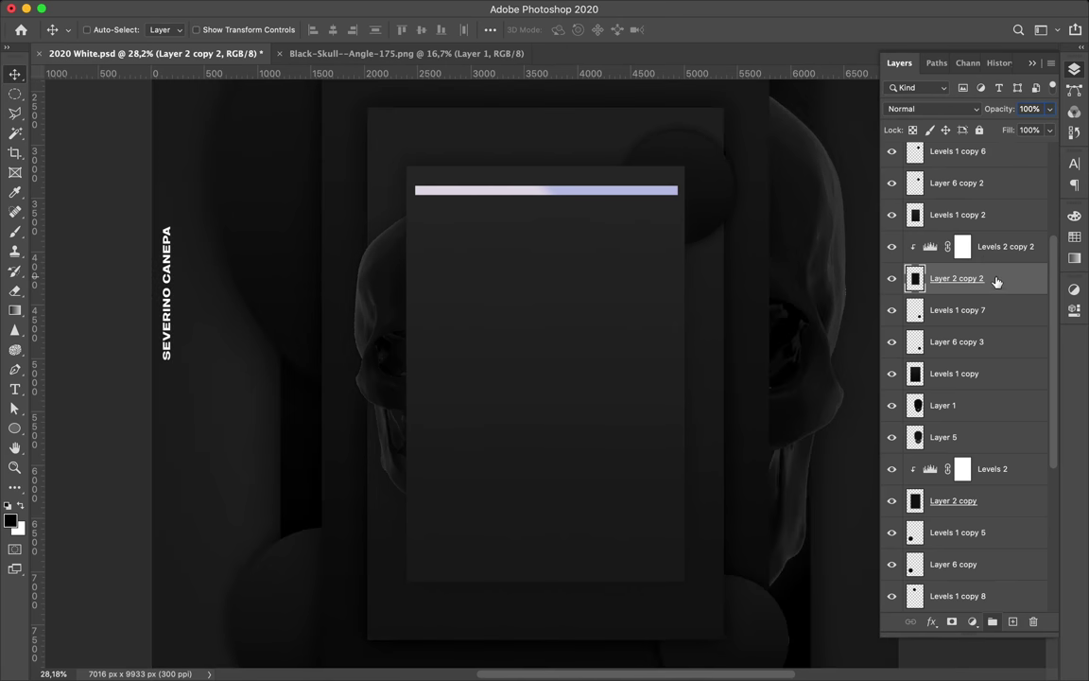
{"action": "left_click", "coordinate": [991, 255], "text": "shift"}
{"action": "key", "text": "super+e"}
Step: Copy the Levels 2 adjustment onto the smallest rectangle's shadow, clip it, and merge them into one layer
{"action": "scroll", "coordinate": [651, 391], "scroll_direction": "up", "scroll_amount": 5}
{"action": "left_click", "coordinate": [606, 413], "text": "super"}
{"action": "scroll", "coordinate": [1006, 439], "scroll_direction": "down", "scroll_amount": 3}
{"action": "left_click_drag", "start_coordinate": [1008, 445], "coordinate": [968, 228]}
{"action": "left_click", "coordinate": [974, 255], "text": "alt"}
{"action": "left_click", "coordinate": [991, 277], "text": "shift"}
{"action": "key", "text": "super+e"}
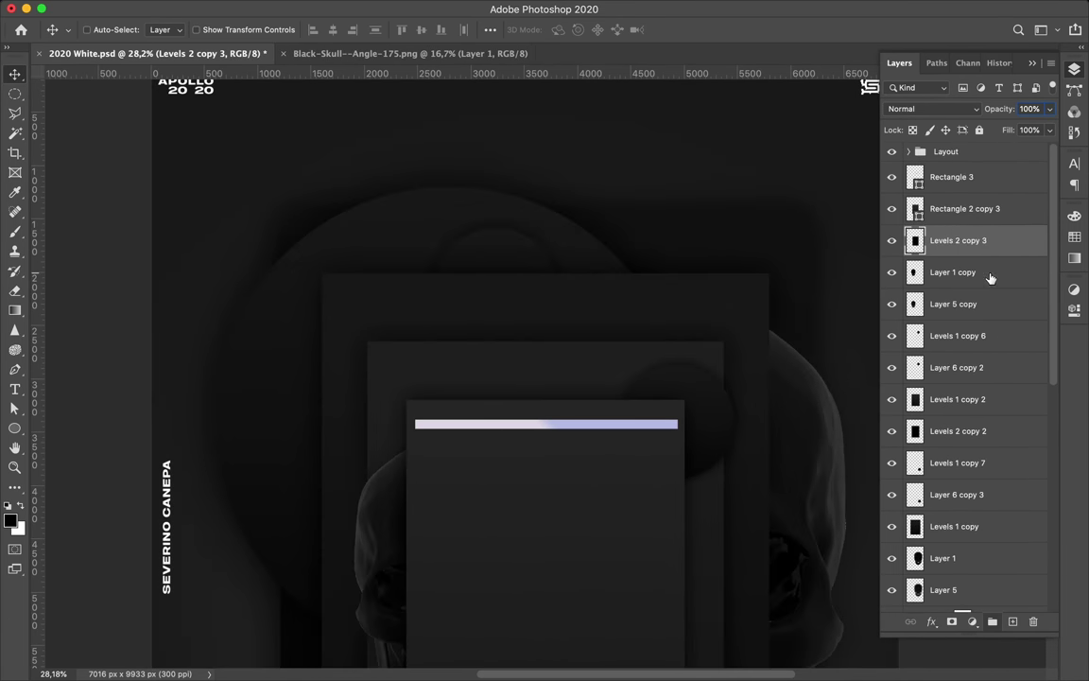
Step: Duplicate the small skull and its shadow above the middle rectangle and layer them directly beneath Levels 2 copy 2
{"action": "scroll", "coordinate": [754, 299], "scroll_direction": "down", "scroll_amount": 4}
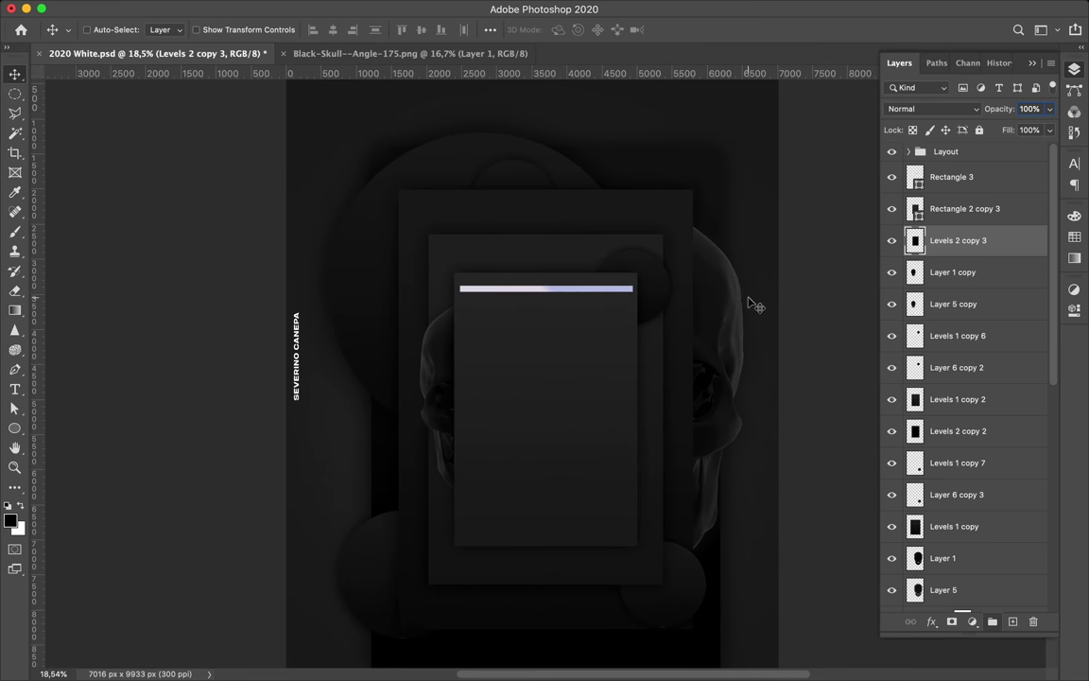
{"action": "scroll", "coordinate": [754, 299], "scroll_direction": "down", "scroll_amount": 2}
{"action": "scroll", "coordinate": [664, 317], "scroll_direction": "up", "scroll_amount": 3}
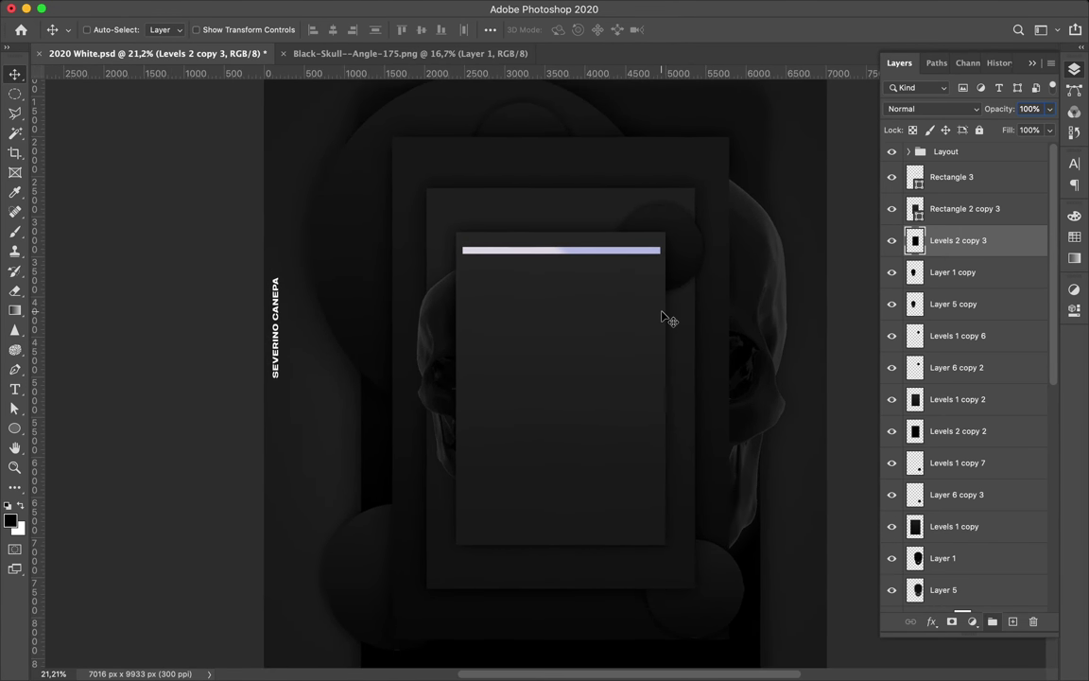
{"action": "scroll", "coordinate": [554, 374], "scroll_direction": "down", "scroll_amount": 1}
{"action": "left_click", "coordinate": [450, 304], "text": "super"}
{"action": "left_click_drag", "start_coordinate": [454, 346], "coordinate": [483, 189], "text": "alt"}
{"action": "left_click_drag", "start_coordinate": [955, 299], "coordinate": [983, 501]}
{"action": "left_click_drag", "start_coordinate": [619, 200], "coordinate": [595, 207]}
Step: Retouch the bright speck on the Layer 1 copy 2 skull with Clone Stamp and lower the skull with its shadow behind the middle rectangle
{"action": "left_click", "coordinate": [984, 472]}
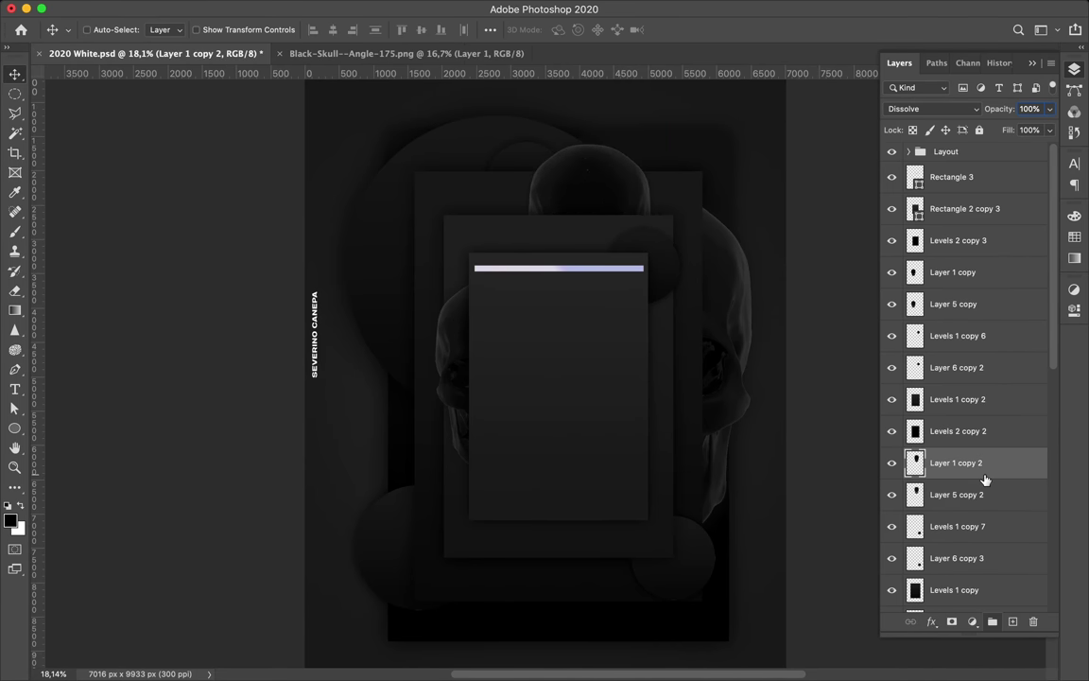
{"action": "scroll", "coordinate": [584, 259], "scroll_direction": "up", "scroll_amount": 5}
{"action": "left_click", "coordinate": [14, 253]}
{"action": "scroll", "coordinate": [650, 164], "scroll_direction": "up", "scroll_amount": 4}
{"action": "scroll", "coordinate": [649, 165], "scroll_direction": "up", "scroll_amount": 4}
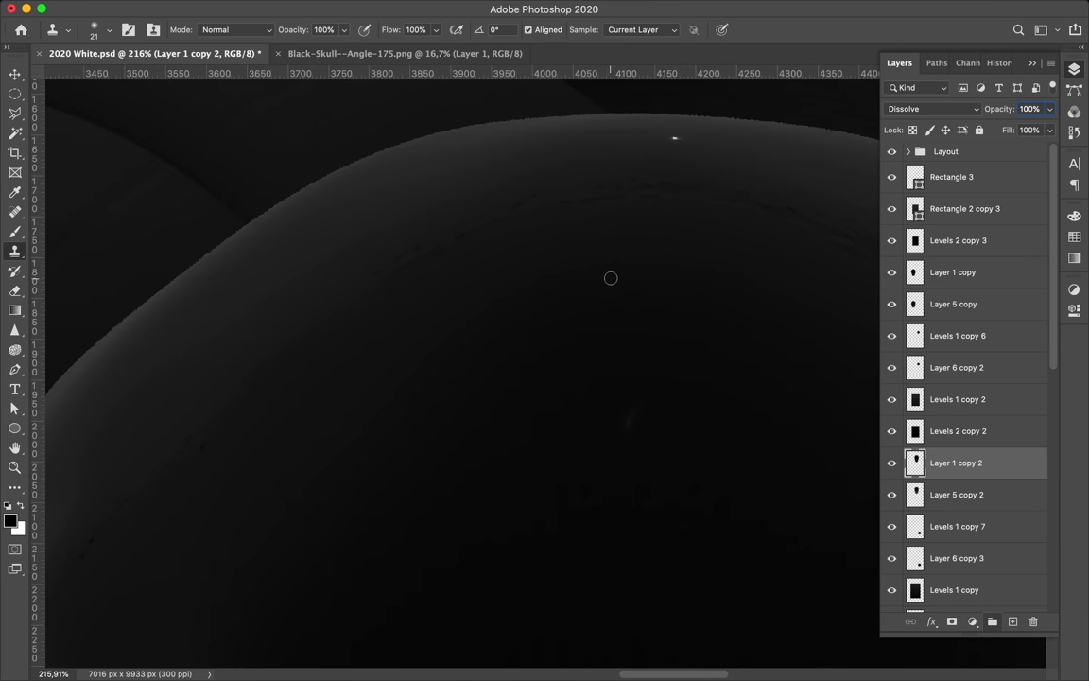
{"action": "scroll", "coordinate": [732, 377], "scroll_direction": "down", "scroll_amount": 7}
{"action": "key", "text": "v"}
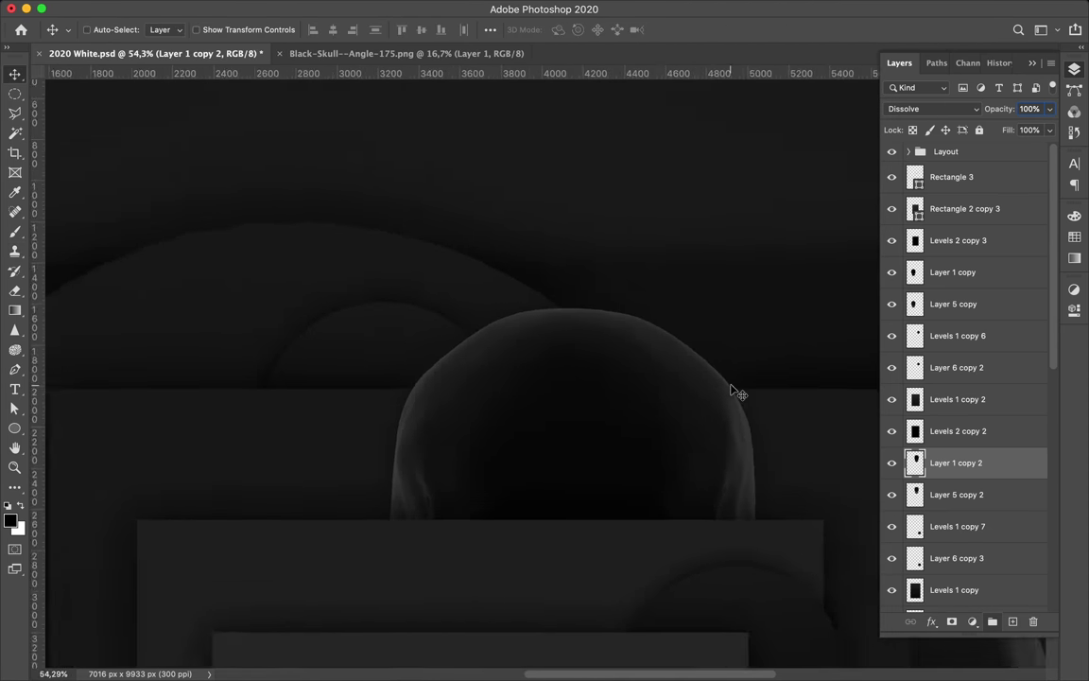
{"action": "left_click", "coordinate": [612, 193], "text": "shift+super"}
{"action": "left_click_drag", "start_coordinate": [612, 193], "coordinate": [614, 239]}
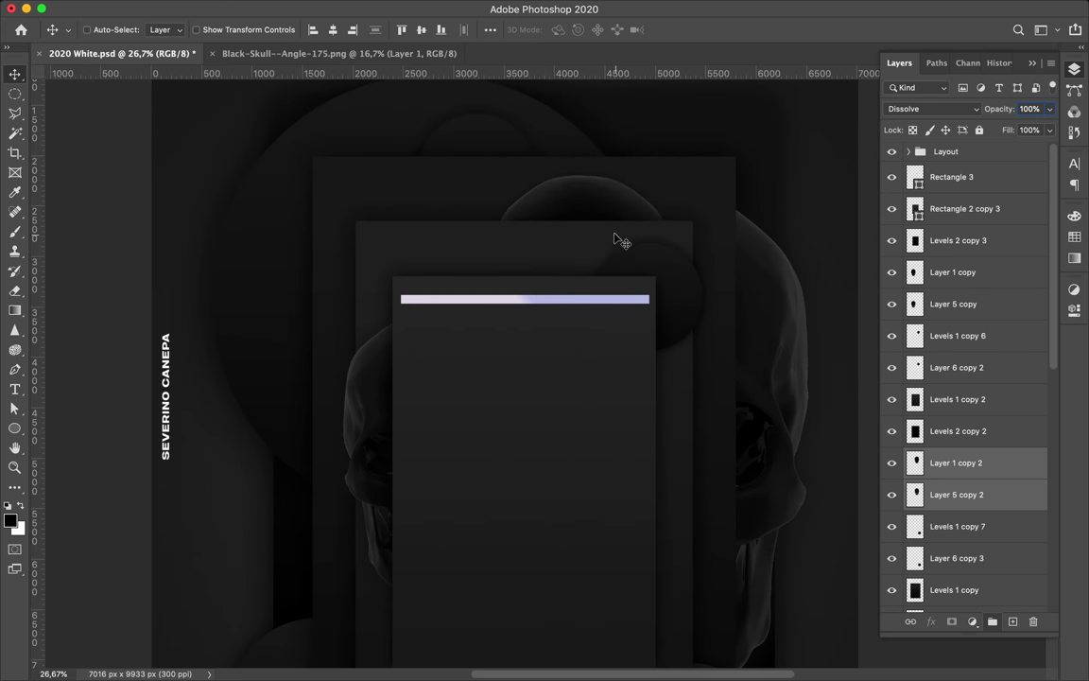
Step: Duplicate the upper skull and its shadow below the middle rectangle, align them horizontally to the canvas, and shift them slightly right
{"action": "scroll", "coordinate": [582, 290], "scroll_direction": "down", "scroll_amount": 2}
{"action": "left_click_drag", "start_coordinate": [586, 149], "coordinate": [547, 599]}
{"action": "left_click", "coordinate": [490, 30]}
{"action": "left_click", "coordinate": [533, 168]}
{"action": "left_click", "coordinate": [536, 181]}
{"action": "left_click", "coordinate": [336, 31]}
{"action": "scroll", "coordinate": [636, 274], "scroll_direction": "down", "scroll_amount": 1}
{"action": "left_click_drag", "start_coordinate": [543, 517], "coordinate": [558, 517]}
{"action": "scroll", "coordinate": [682, 508], "scroll_direction": "up", "scroll_amount": 2}
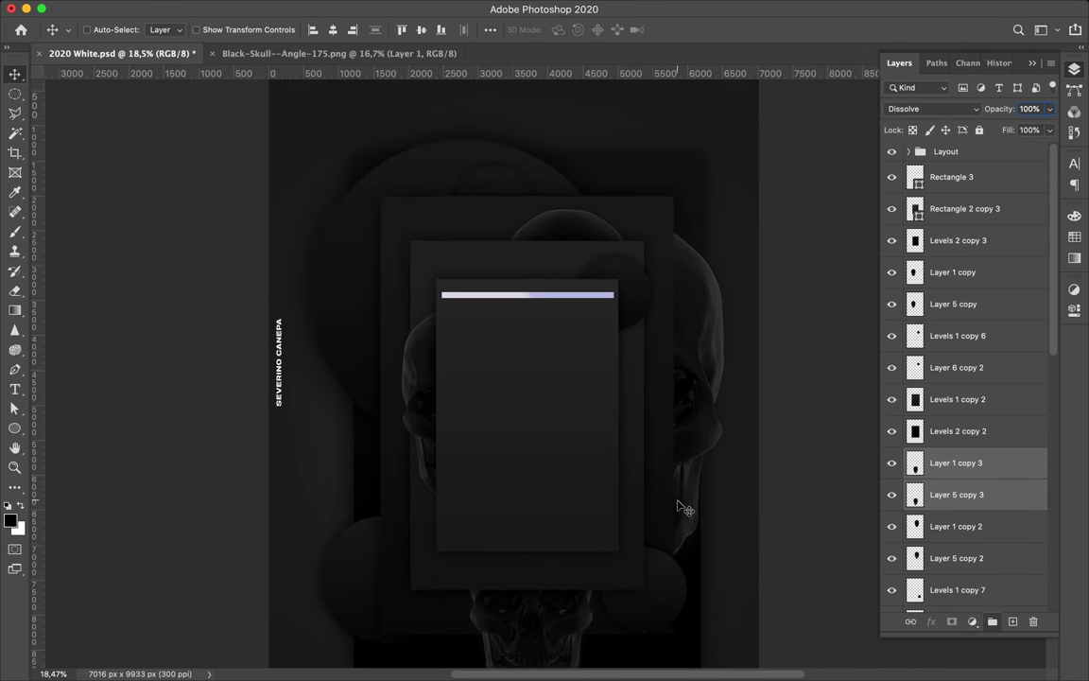
{"action": "scroll", "coordinate": [683, 508], "scroll_direction": "down", "scroll_amount": 1}
Step: Duplicate the small upper circle and its shadow above Levels 1 copy, scaled down near the largest front rectangle's upper-left corner
{"action": "scroll", "coordinate": [618, 428], "scroll_direction": "up", "scroll_amount": 4}
{"action": "scroll", "coordinate": [618, 429], "scroll_direction": "up", "scroll_amount": 4}
{"action": "left_click", "coordinate": [508, 295], "text": "super"}
{"action": "left_click", "coordinate": [518, 294], "text": "shift+super"}
{"action": "scroll", "coordinate": [934, 508], "scroll_direction": "down", "scroll_amount": 3}
{"action": "left_click_drag", "start_coordinate": [950, 509], "coordinate": [938, 245]}
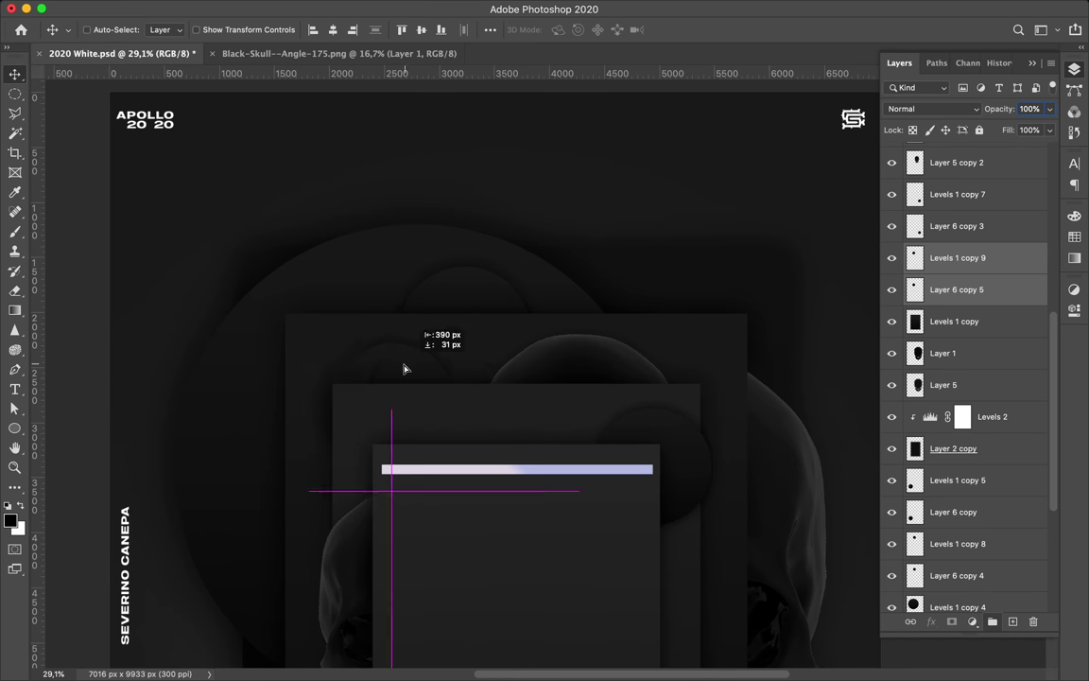
{"action": "key", "text": "super+t"}
{"action": "left_click_drag", "start_coordinate": [331, 487], "coordinate": [425, 390]}
{"action": "key", "text": "Return"}
Step: Duplicate the small circle with its shadow onto the smallest rectangle's right edge, and place a smaller copy inside its lower-left corner
{"action": "left_click_drag", "start_coordinate": [450, 349], "coordinate": [664, 592]}
{"action": "scroll", "coordinate": [666, 593], "scroll_direction": "down", "scroll_amount": 5}
{"action": "left_click_drag", "start_coordinate": [626, 314], "coordinate": [493, 479]}
{"action": "key", "text": "super+t"}
{"action": "key", "text": "Return"}
{"action": "key", "text": "super+plus"}
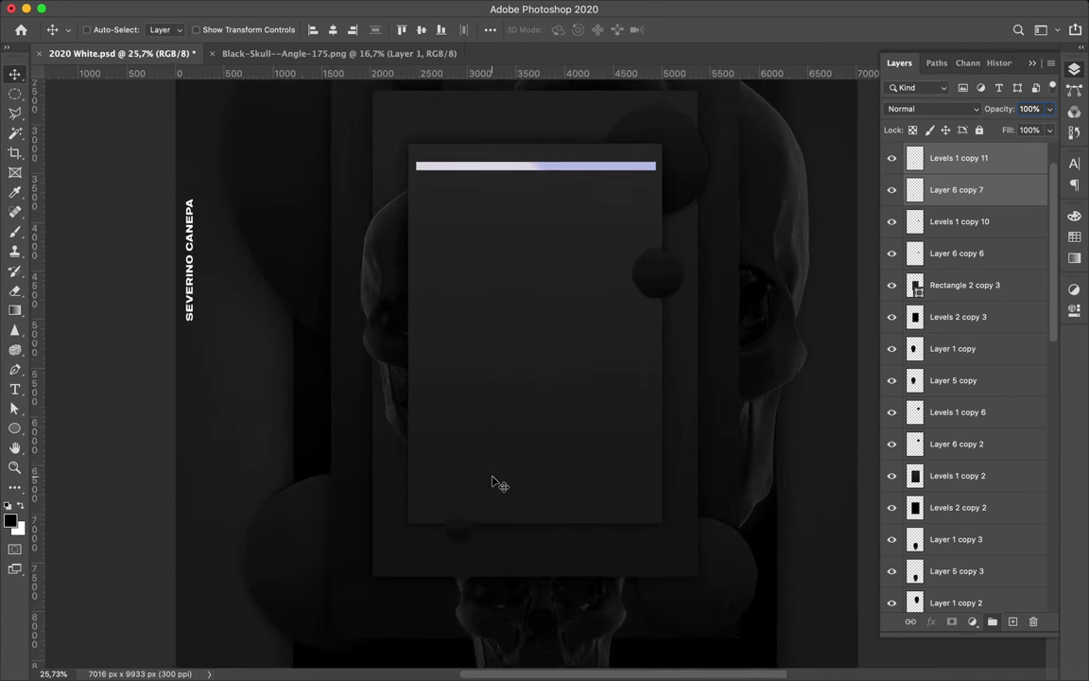
{"action": "scroll", "coordinate": [464, 530], "scroll_direction": "up", "scroll_amount": 3}
{"action": "left_click_drag", "start_coordinate": [422, 459], "coordinate": [423, 416]}
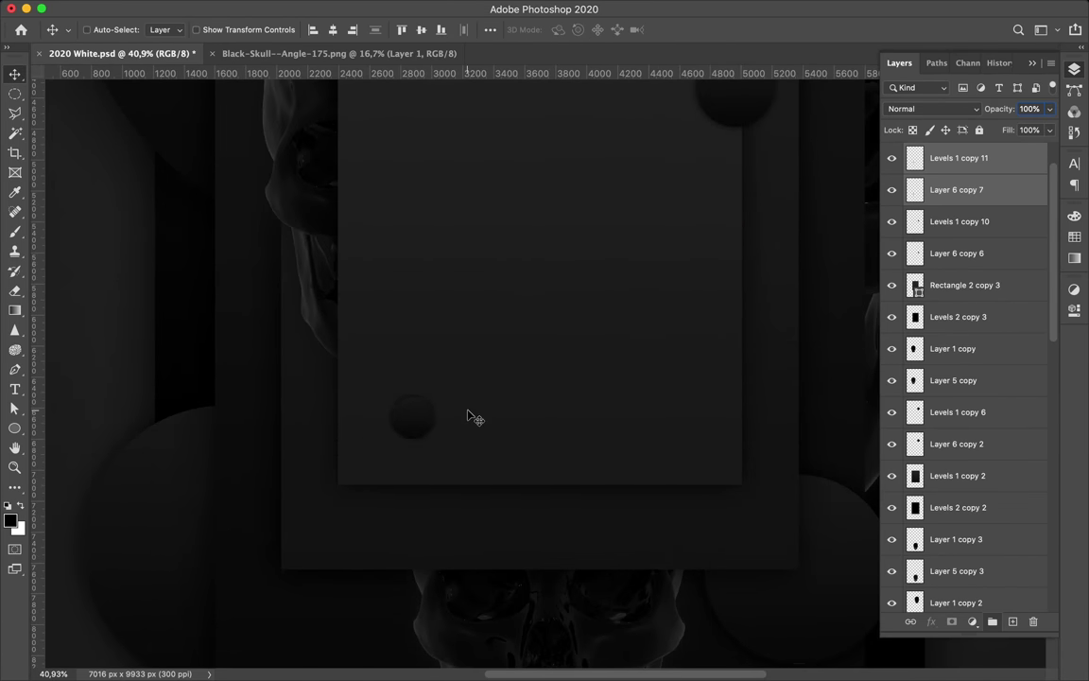
Step: Try rebuilding the smallest circle's shadow with a black brushed fill on a new layer beneath Levels 1 copy 11
{"action": "scroll", "coordinate": [520, 383], "scroll_direction": "down", "scroll_amount": 3}
{"action": "scroll", "coordinate": [523, 377], "scroll_direction": "up", "scroll_amount": 3}
{"action": "key", "text": "super+e"}
{"action": "left_click", "coordinate": [1013, 621]}
{"action": "left_click_drag", "start_coordinate": [950, 162], "coordinate": [948, 206]}
{"action": "left_click", "coordinate": [917, 161], "text": "super"}
{"action": "key", "text": "b"}
{"action": "left_click", "coordinate": [434, 393]}
{"action": "key", "text": "m"}
{"action": "left_click", "coordinate": [434, 334]}
{"action": "left_click", "coordinate": [355, 8]}
{"action": "left_click", "coordinate": [472, 239]}
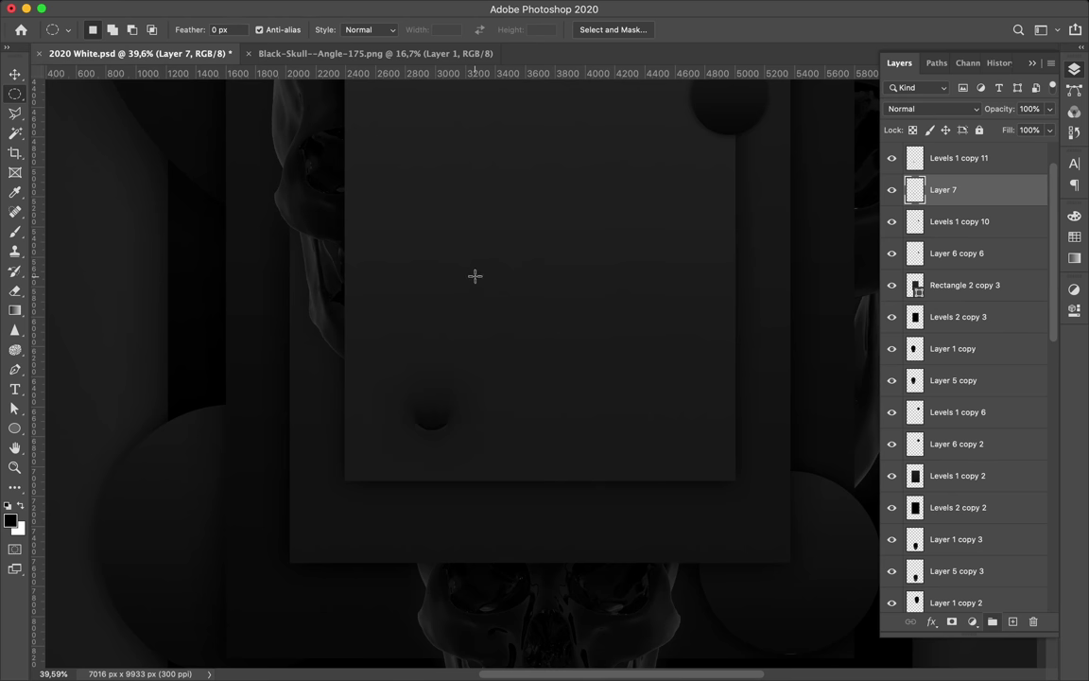
{"action": "key", "text": "super+t"}
{"action": "key", "text": "Return"}
{"action": "key", "text": "super+z"}
{"action": "key", "text": "super+z"}
{"action": "key", "text": "super+z"}
{"action": "key", "text": "super+z"}
Step: Slightly resize the smallest circle and its shadow in the smallest rectangle's lower-left corner
{"action": "key", "text": "super+t"}
{"action": "left_click_drag", "start_coordinate": [459, 412], "coordinate": [463, 414]}
{"action": "key", "text": "Return"}
Step: Try adding a duplicate of the smallest circle and its shadow elsewhere on the poster
{"action": "left_click_drag", "start_coordinate": [415, 448], "coordinate": [382, 540]}
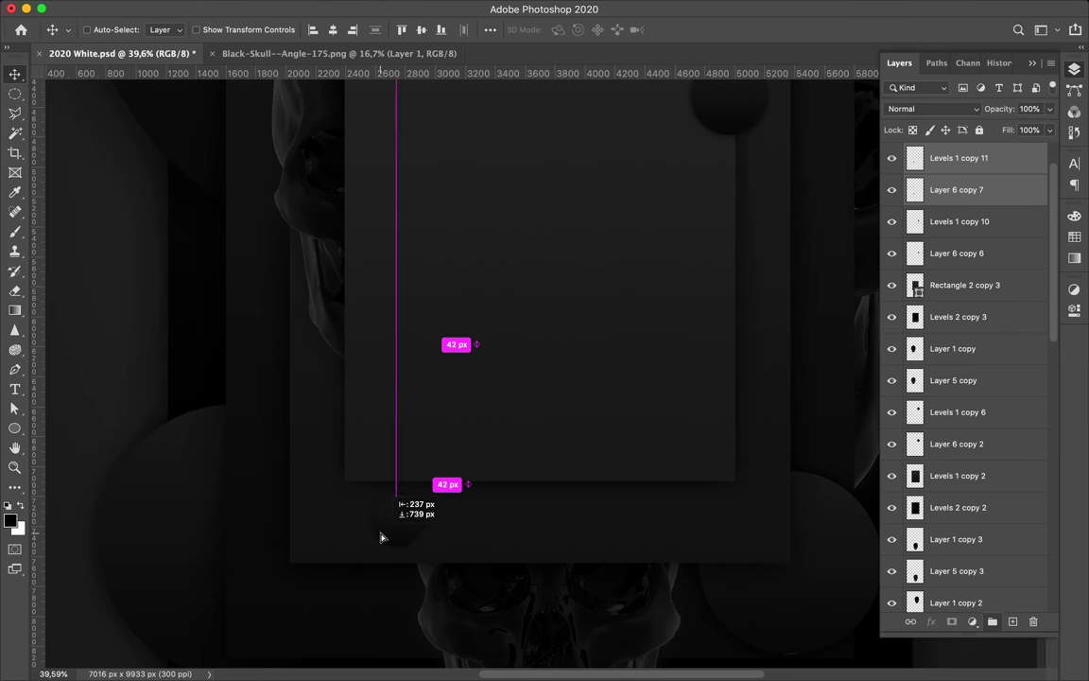
{"action": "scroll", "coordinate": [426, 418], "scroll_direction": "down", "scroll_amount": 5}
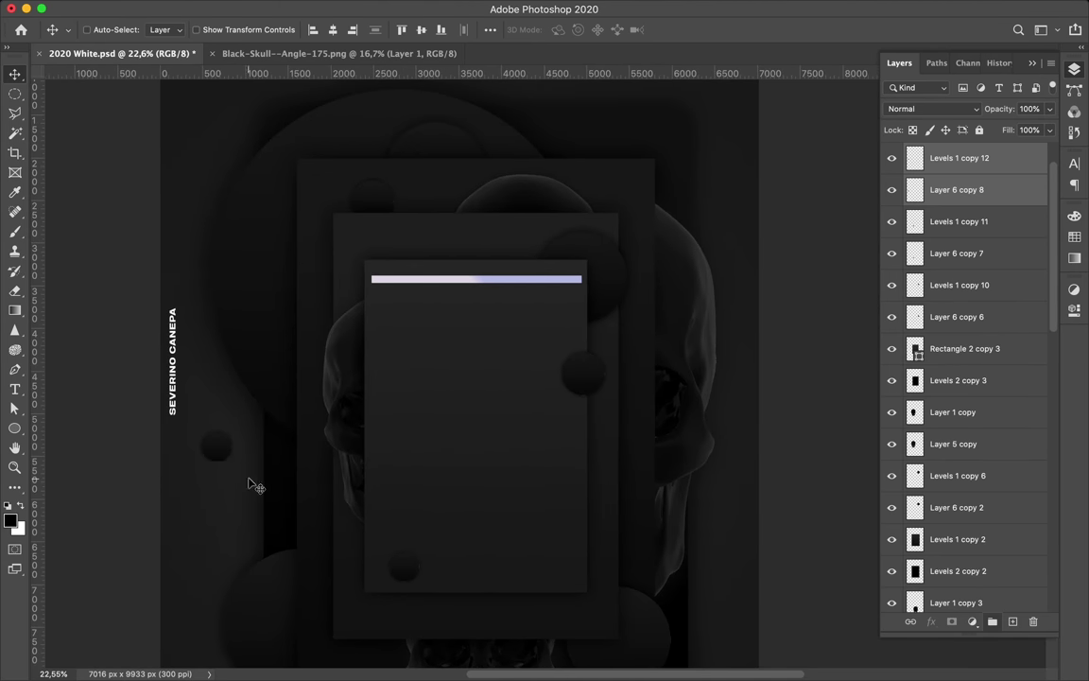
{"action": "left_click_drag", "start_coordinate": [219, 459], "coordinate": [558, 528]}
{"action": "key", "text": "Delete"}
Step: Duplicate the bottom skull and its shadow onto the smallest rectangle's center, layered directly above Levels 1 copy 10
{"action": "scroll", "coordinate": [560, 530], "scroll_direction": "down", "scroll_amount": 4}
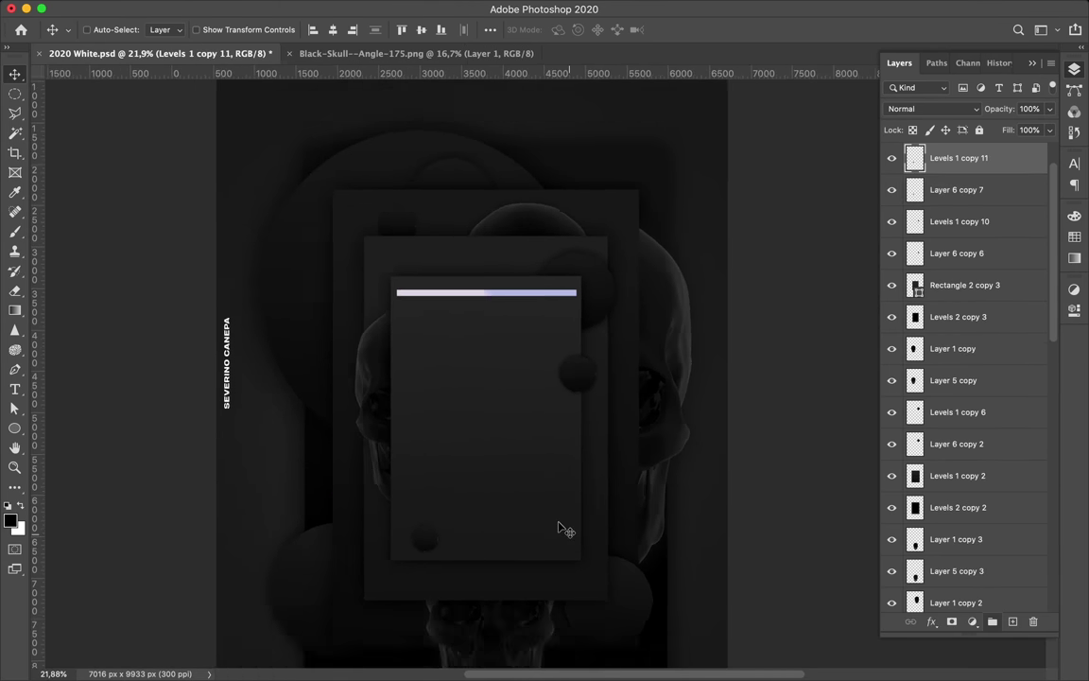
{"action": "left_click", "coordinate": [568, 546], "text": "super"}
{"action": "left_click", "coordinate": [533, 582], "text": "shift+super"}
{"action": "left_click_drag", "start_coordinate": [554, 575], "coordinate": [556, 417]}
{"action": "left_click_drag", "start_coordinate": [935, 542], "coordinate": [935, 202]}
{"action": "left_click_drag", "start_coordinate": [624, 310], "coordinate": [572, 428]}
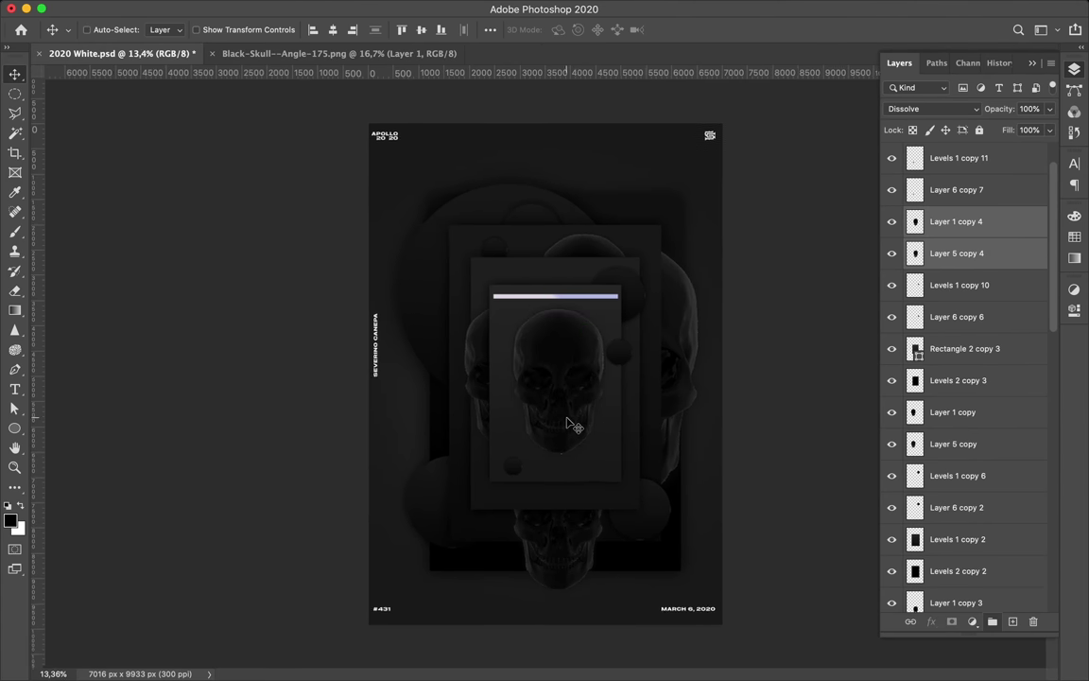
{"action": "scroll", "coordinate": [571, 426], "scroll_direction": "up", "scroll_amount": 20}
{"action": "scroll", "coordinate": [571, 425], "scroll_direction": "down", "scroll_amount": 5}
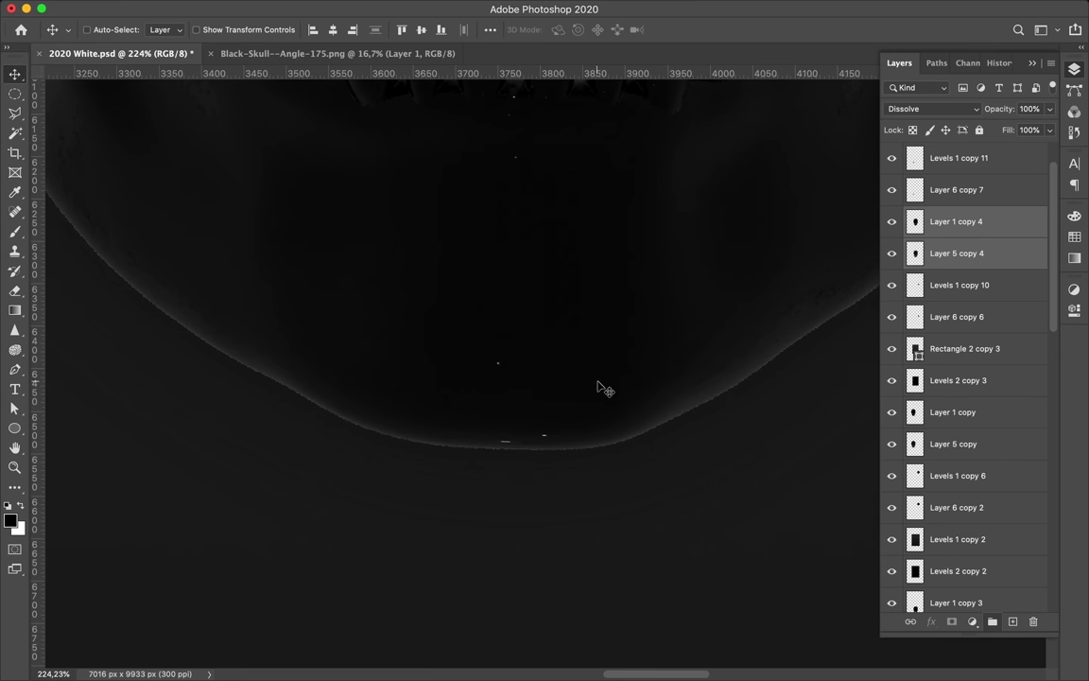
{"action": "scroll", "coordinate": [641, 349], "scroll_direction": "down", "scroll_amount": 12}
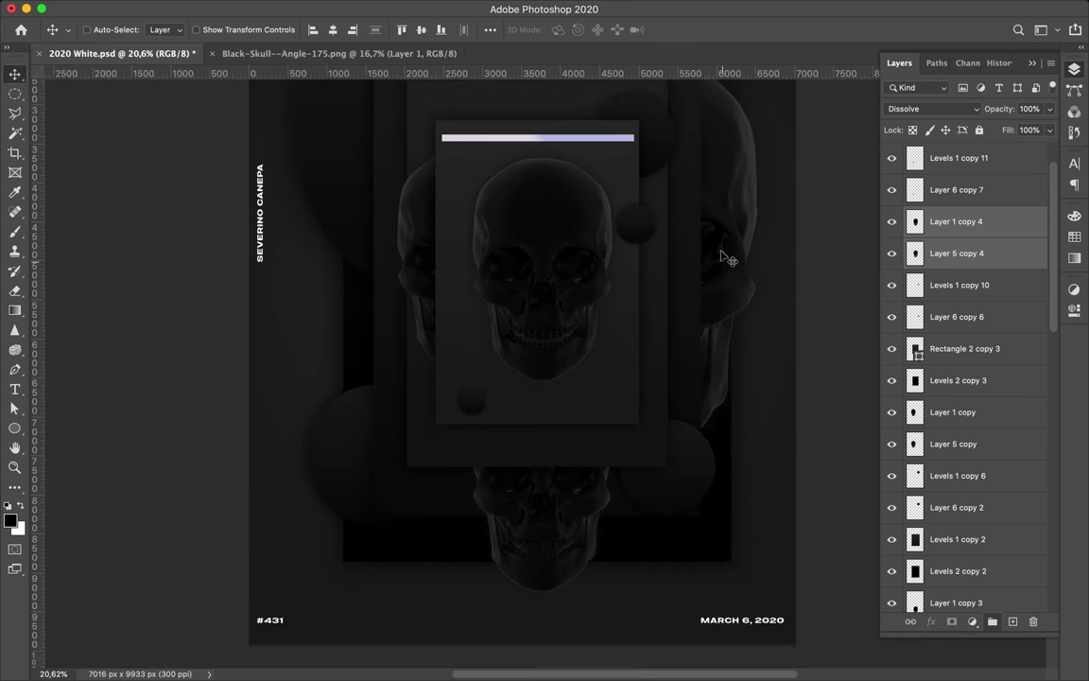
{"action": "scroll", "coordinate": [535, 343], "scroll_direction": "up", "scroll_amount": 20}
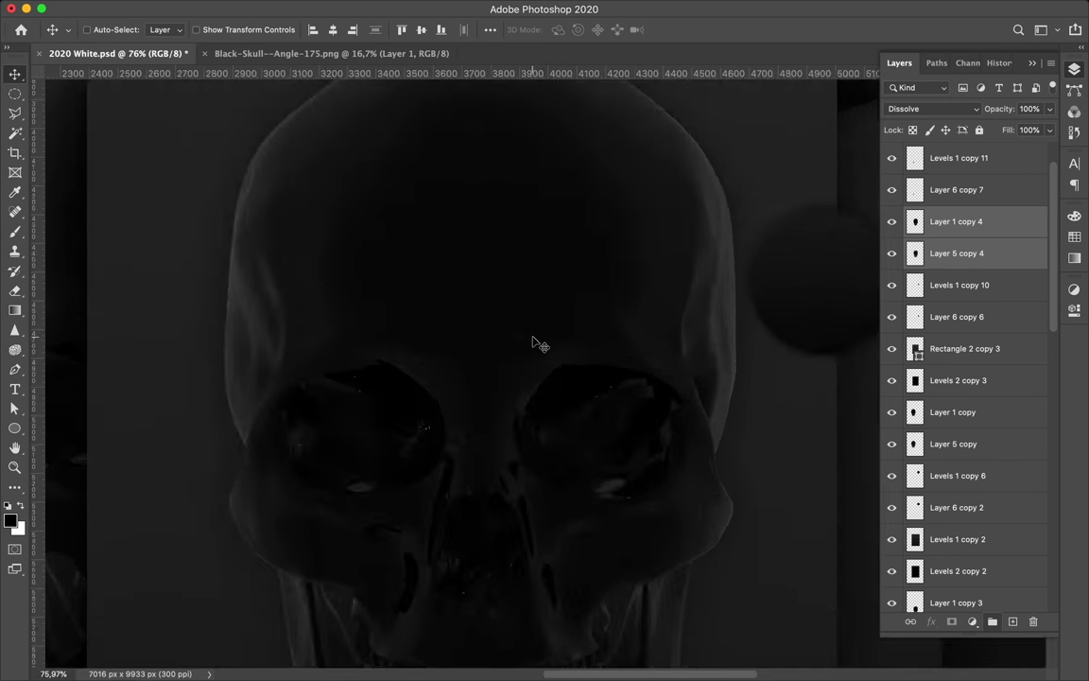
{"action": "scroll", "coordinate": [467, 354], "scroll_direction": "down", "scroll_amount": 20}
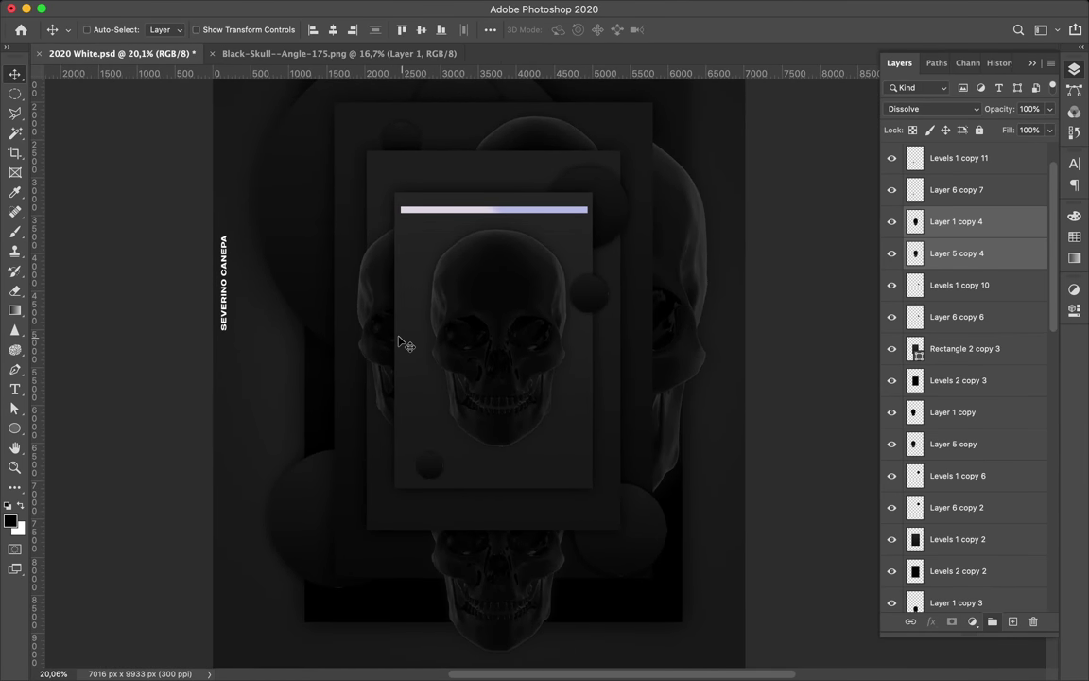
Step: Duplicate the large skull and its shadow, scale the copies to 36.66%, and tuck them behind the largest front rectangle's left edge
{"action": "left_click", "coordinate": [693, 264], "text": "super"}
{"action": "left_click", "coordinate": [737, 353], "text": "shift+super"}
{"action": "left_click_drag", "start_coordinate": [426, 336], "coordinate": [394, 335]}
{"action": "key", "text": "super+t"}
{"action": "left_click_drag", "start_coordinate": [194, 562], "coordinate": [414, 267]}
{"action": "left_click_drag", "start_coordinate": [451, 135], "coordinate": [357, 278]}
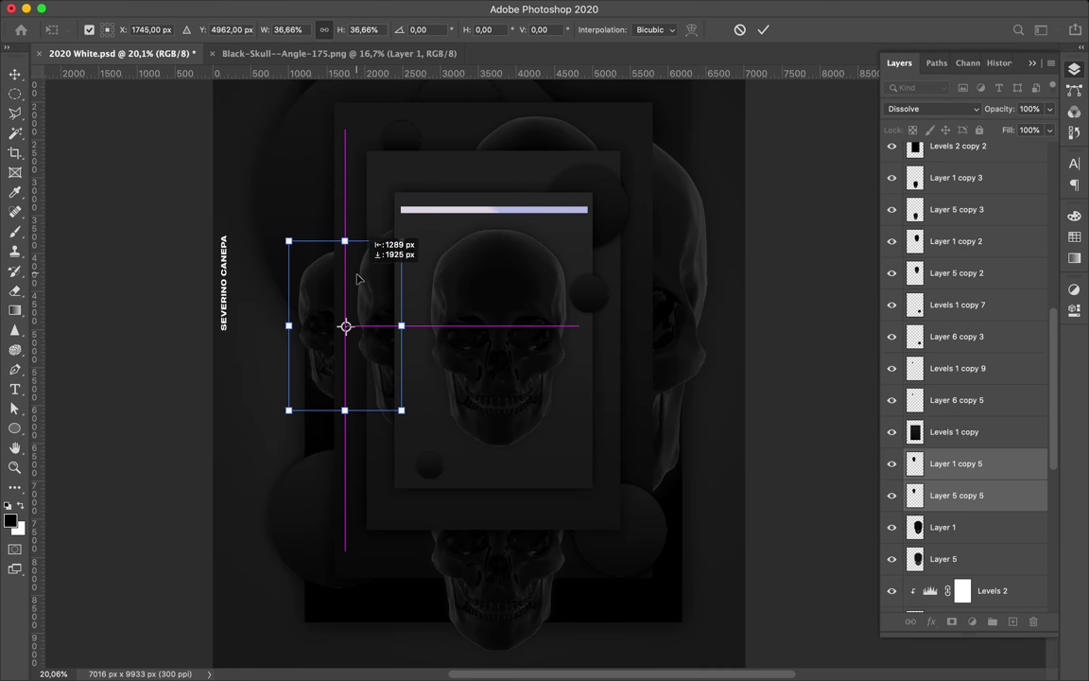
{"action": "key", "text": "Return"}
{"action": "scroll", "coordinate": [454, 278], "scroll_direction": "up", "scroll_amount": 5}
{"action": "left_click_drag", "start_coordinate": [319, 395], "coordinate": [335, 395]}
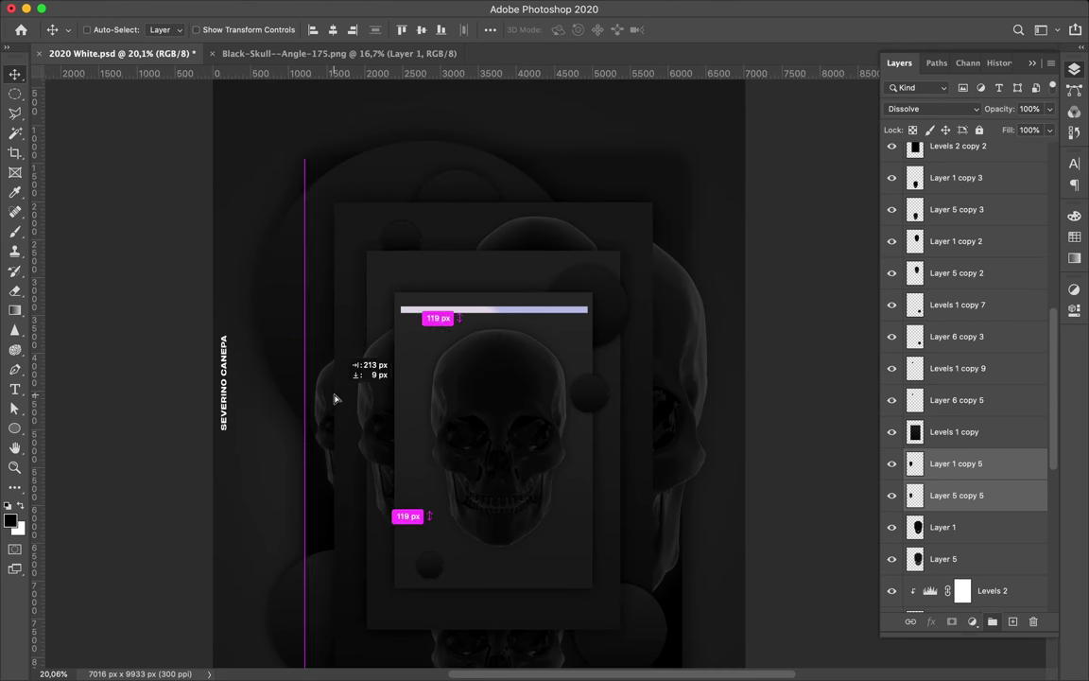
Step: Duplicate the smallest rectangle and its shadow, shrinking the copies into a narrow vertical strip beside the central skull's left edge
{"action": "scroll", "coordinate": [335, 395], "scroll_direction": "down", "scroll_amount": 5}
{"action": "scroll", "coordinate": [335, 395], "scroll_direction": "right", "scroll_amount": 2}
{"action": "left_click", "coordinate": [352, 414], "text": "super"}
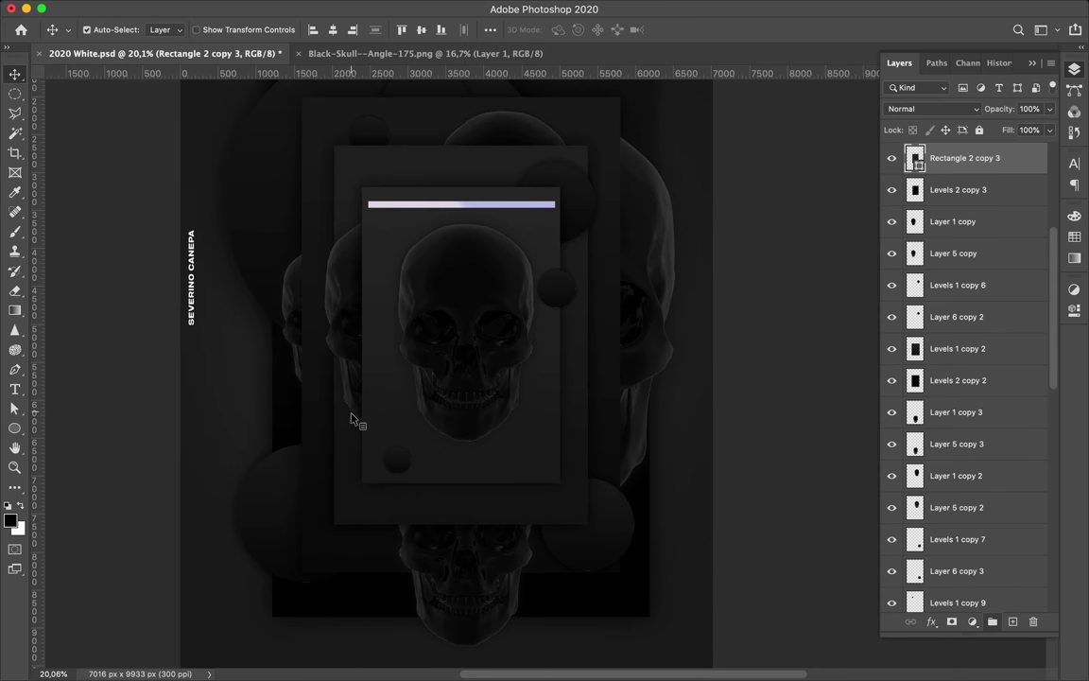
{"action": "left_click", "coordinate": [969, 190], "text": "shift"}
{"action": "key", "text": "super+t"}
{"action": "left_click_drag", "start_coordinate": [584, 335], "coordinate": [419, 335]}
{"action": "left_click_drag", "start_coordinate": [382, 170], "coordinate": [382, 296]}
{"action": "key", "text": "Return"}
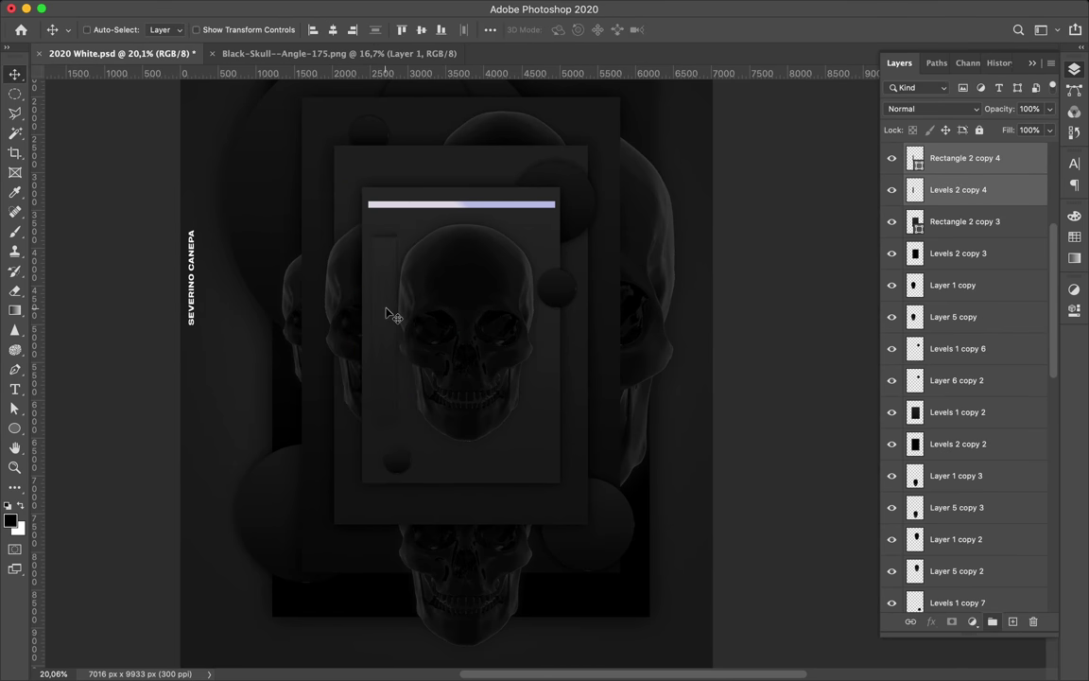
Step: Delete the strip's squeezed shadow and paint a replacement black shadow shape on a new layer directly beneath the strip
{"action": "left_click", "coordinate": [389, 236], "text": "super"}
{"action": "key", "text": "Delete"}
{"action": "left_click", "coordinate": [394, 240], "text": "super"}
{"action": "left_click", "coordinate": [956, 196]}
{"action": "left_click", "coordinate": [1014, 621]}
{"action": "key", "text": "b"}
{"action": "key", "text": "m"}
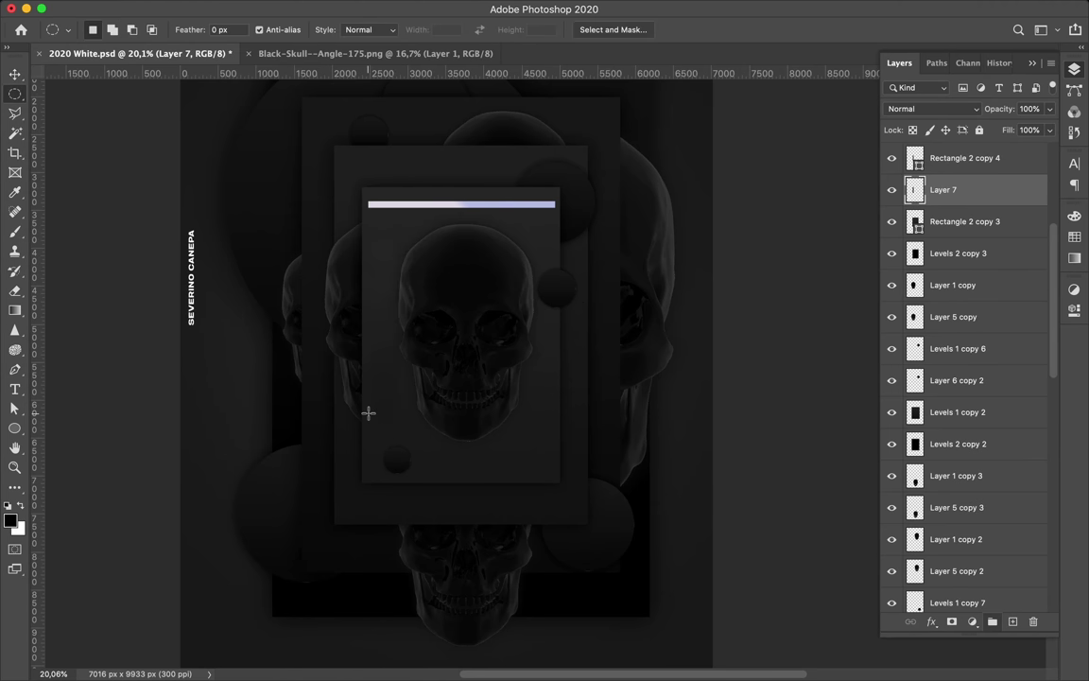
Step: Soften the strip's new shadow with Gaussian Blur and set its layer fill to 70%
{"action": "key", "text": "v"}
{"action": "left_click", "coordinate": [353, 8]}
{"action": "mouse_move", "coordinate": [361, 188]}
{"action": "left_click", "coordinate": [632, 248]}
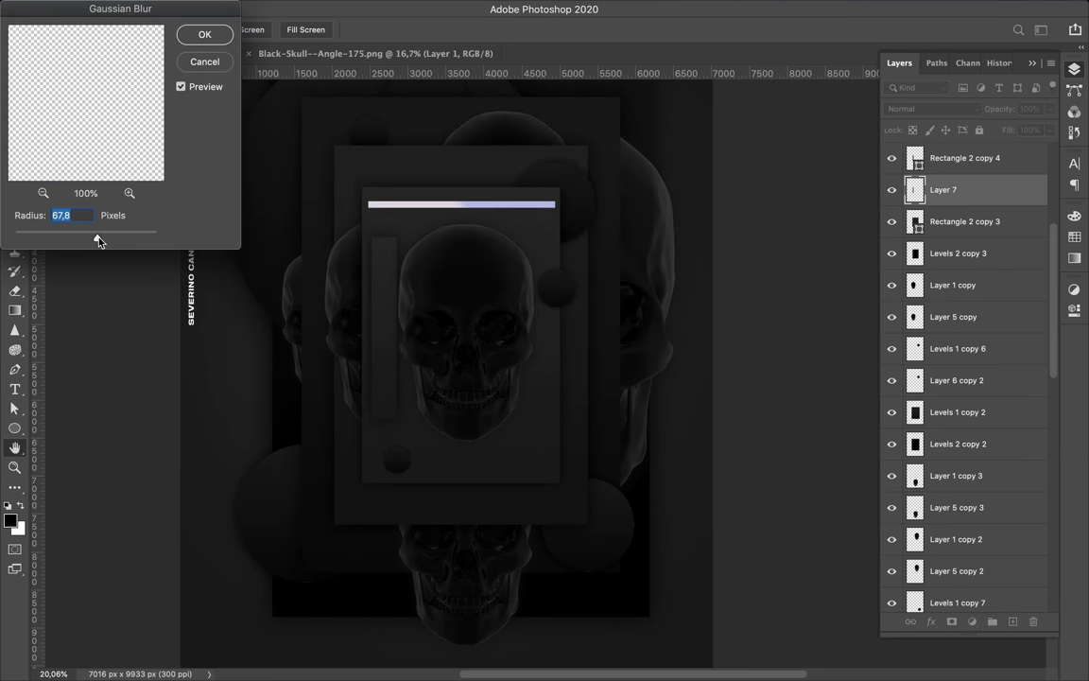
{"action": "left_click_drag", "start_coordinate": [69, 241], "coordinate": [93, 244]}
{"action": "left_click", "coordinate": [198, 36]}
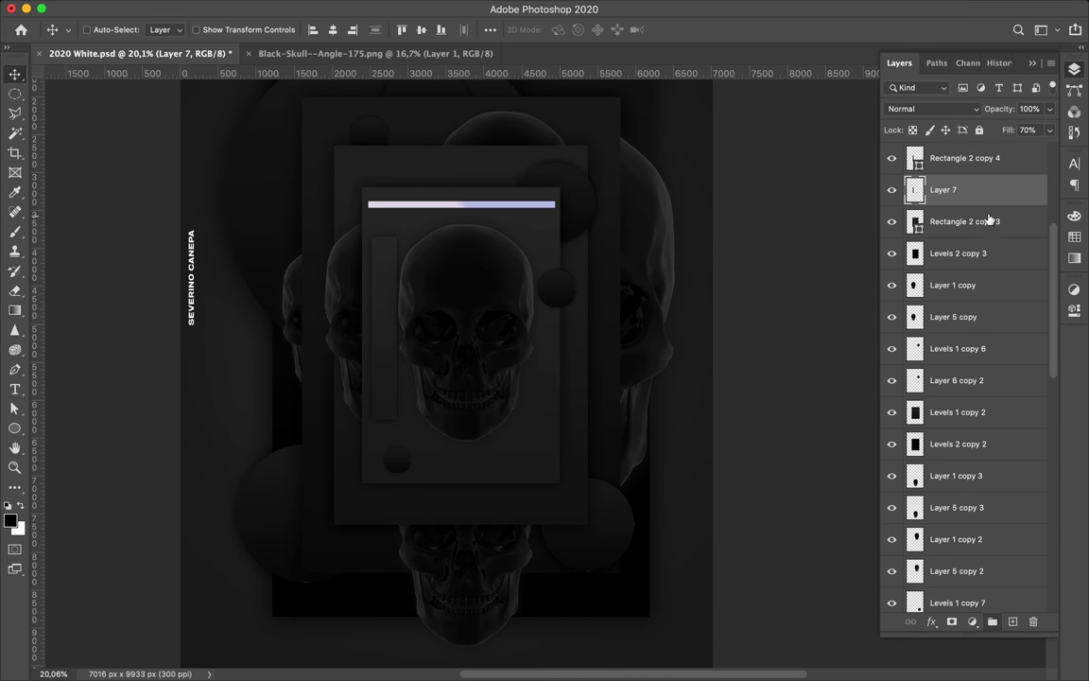
Step: Try adding a duplicate of the narrow strip and its shadow along the central skull's right side
{"action": "left_click", "coordinate": [955, 165], "text": "shift"}
{"action": "left_click_drag", "start_coordinate": [397, 343], "coordinate": [528, 304]}
{"action": "left_click", "coordinate": [960, 311]}
{"action": "left_click", "coordinate": [957, 341], "text": "shift"}
{"action": "left_click_drag", "start_coordinate": [957, 341], "coordinate": [936, 170]}
{"action": "left_click", "coordinate": [537, 336], "text": "super"}
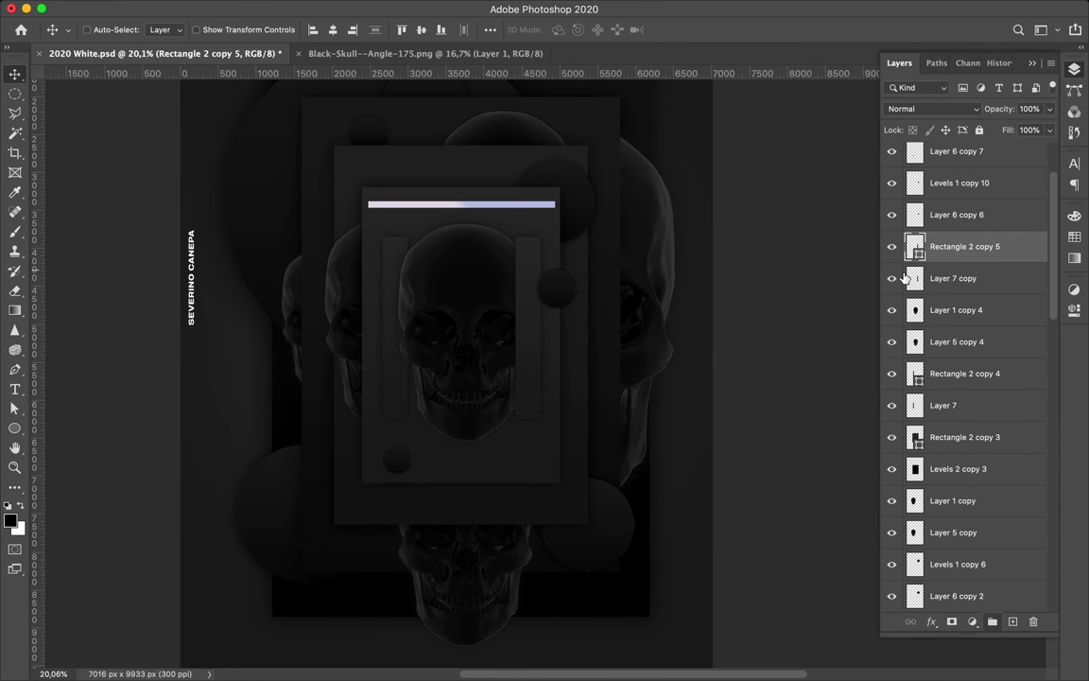
{"action": "left_click", "coordinate": [932, 278], "text": "shift"}
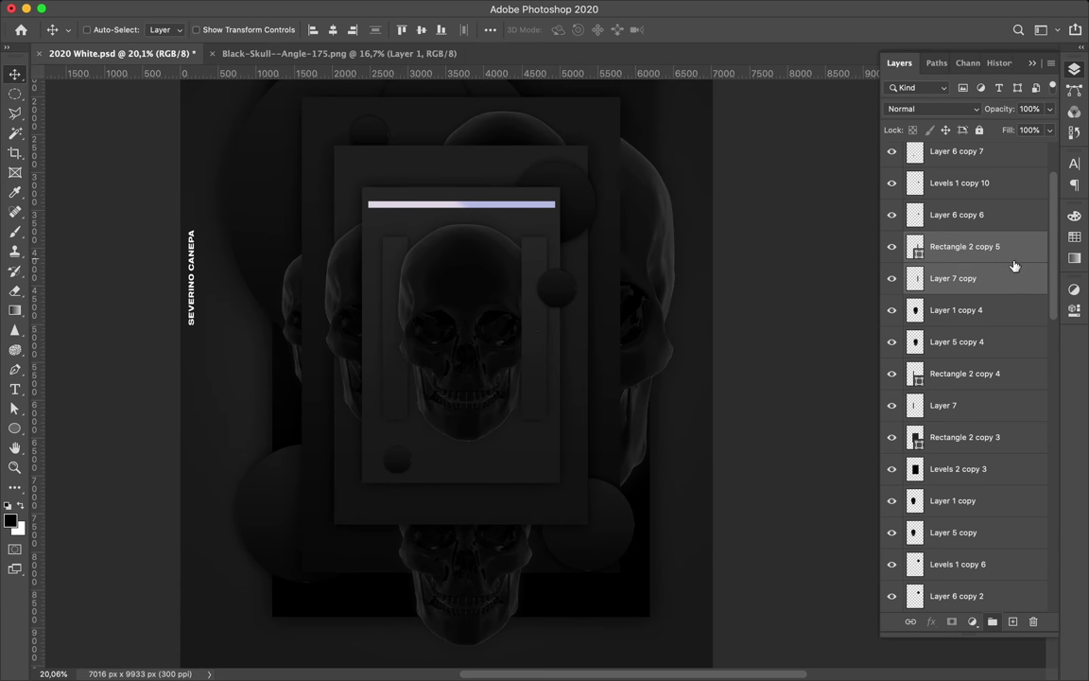
{"action": "scroll", "coordinate": [510, 383], "scroll_direction": "up", "scroll_amount": 2}
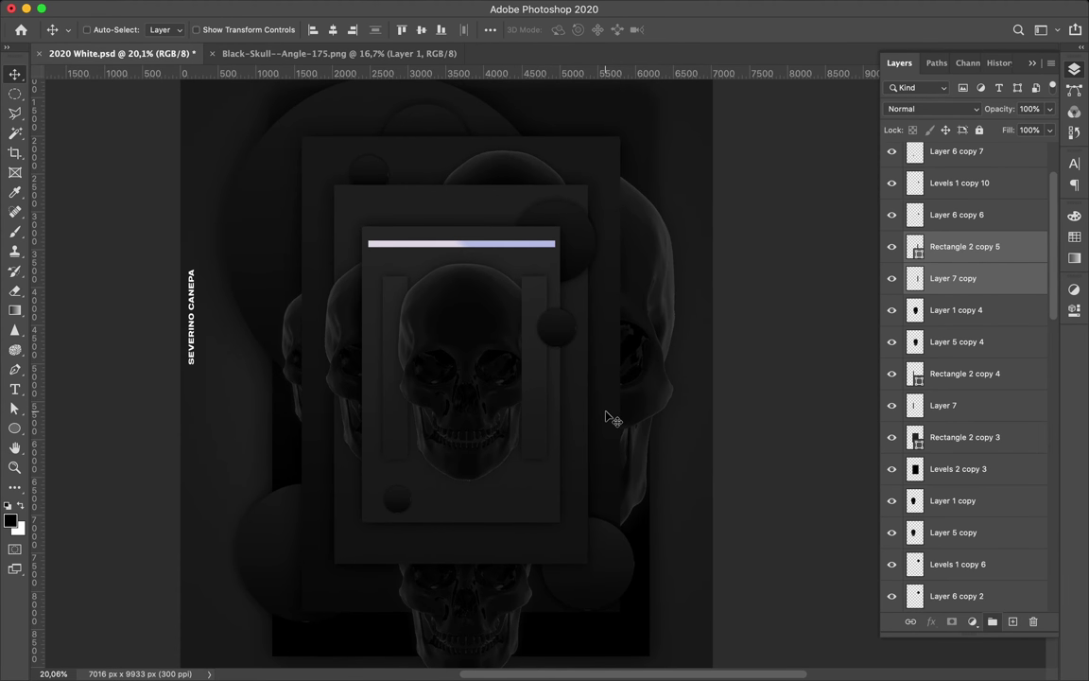
{"action": "key", "text": "BackSpace"}
Step: Widen the narrow strip and its shadow into a panel behind the central skull, shifting them slightly right
{"action": "left_click", "coordinate": [395, 426], "text": "super"}
{"action": "left_click", "coordinate": [411, 453], "text": "shift+super"}
{"action": "key", "text": "super+t"}
{"action": "left_click_drag", "start_coordinate": [418, 366], "coordinate": [446, 367]}
{"action": "key", "text": "Return"}
{"action": "left_click_drag", "start_coordinate": [423, 336], "coordinate": [428, 336]}
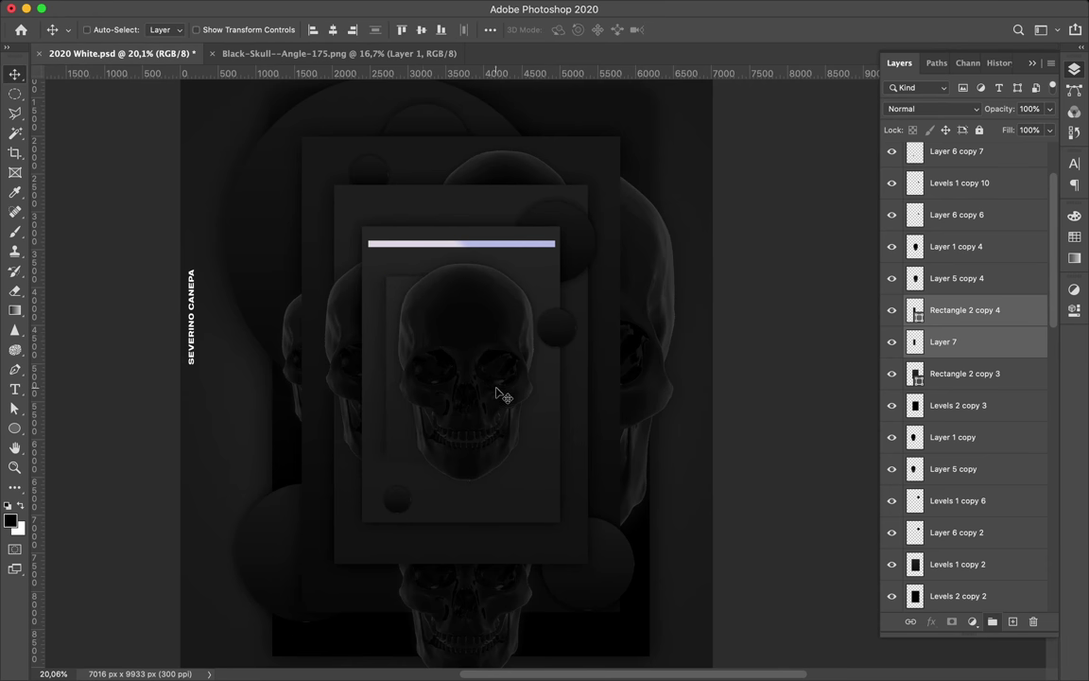
Step: Delete the small circle and shadow in the large front rectangle's upper-left corner, and shift the top skull and shadow left
{"action": "scroll", "coordinate": [502, 393], "scroll_direction": "down", "scroll_amount": 2}
{"action": "left_click", "coordinate": [399, 213], "text": "super"}
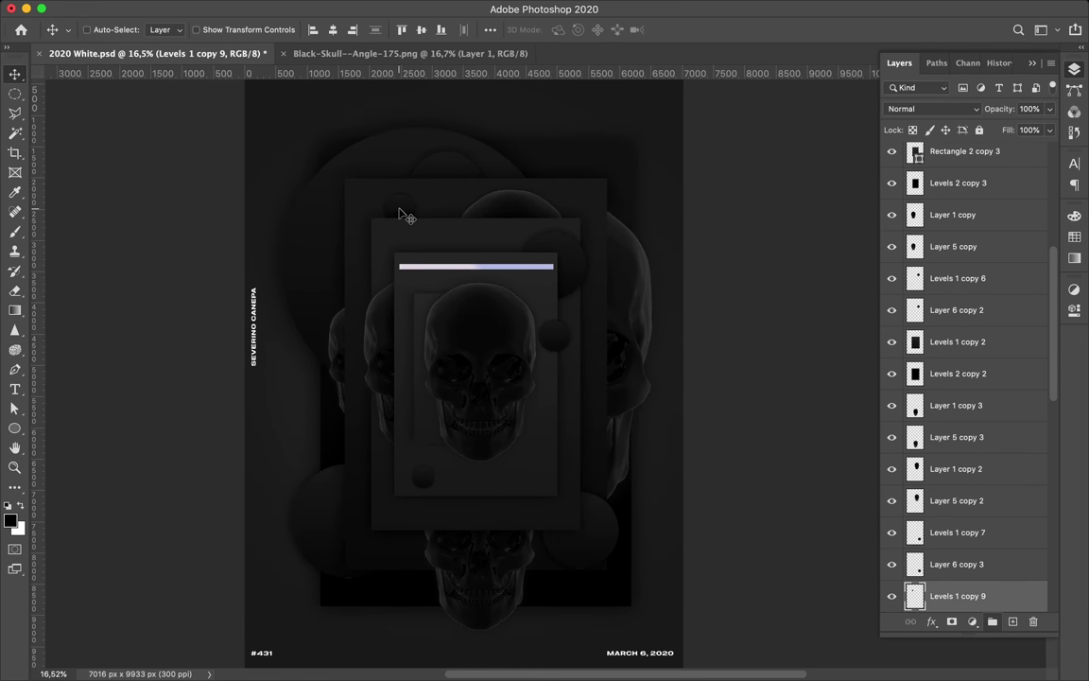
{"action": "left_click", "coordinate": [507, 201], "text": "super"}
{"action": "left_click", "coordinate": [470, 203], "text": "shift+super"}
{"action": "left_click_drag", "start_coordinate": [520, 207], "coordinate": [479, 207]}
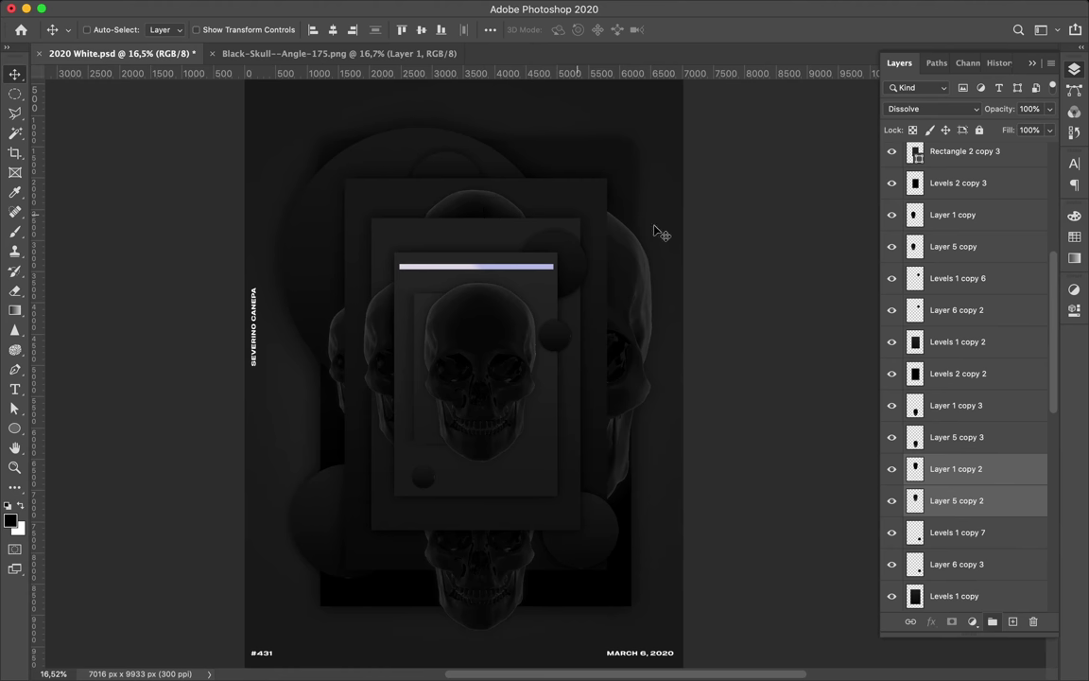
Step: Duplicate the skull left of the smallest rectangle with its shadow, placing enlarged copies behind that rectangle's right edge
{"action": "scroll", "coordinate": [662, 233], "scroll_direction": "down", "scroll_amount": 2}
{"action": "left_click", "coordinate": [377, 256], "text": "super"}
{"action": "left_click", "coordinate": [474, 291], "text": "shift+super"}
{"action": "left_click_drag", "start_coordinate": [473, 291], "coordinate": [582, 337]}
{"action": "key", "text": "super+t"}
{"action": "left_click_drag", "start_coordinate": [603, 426], "coordinate": [621, 454]}
{"action": "key", "text": "Return"}
{"action": "left_click_drag", "start_coordinate": [588, 359], "coordinate": [589, 353]}
{"action": "scroll", "coordinate": [756, 384], "scroll_direction": "up", "scroll_amount": 6}
{"action": "scroll", "coordinate": [756, 389], "scroll_direction": "down", "scroll_amount": 2}
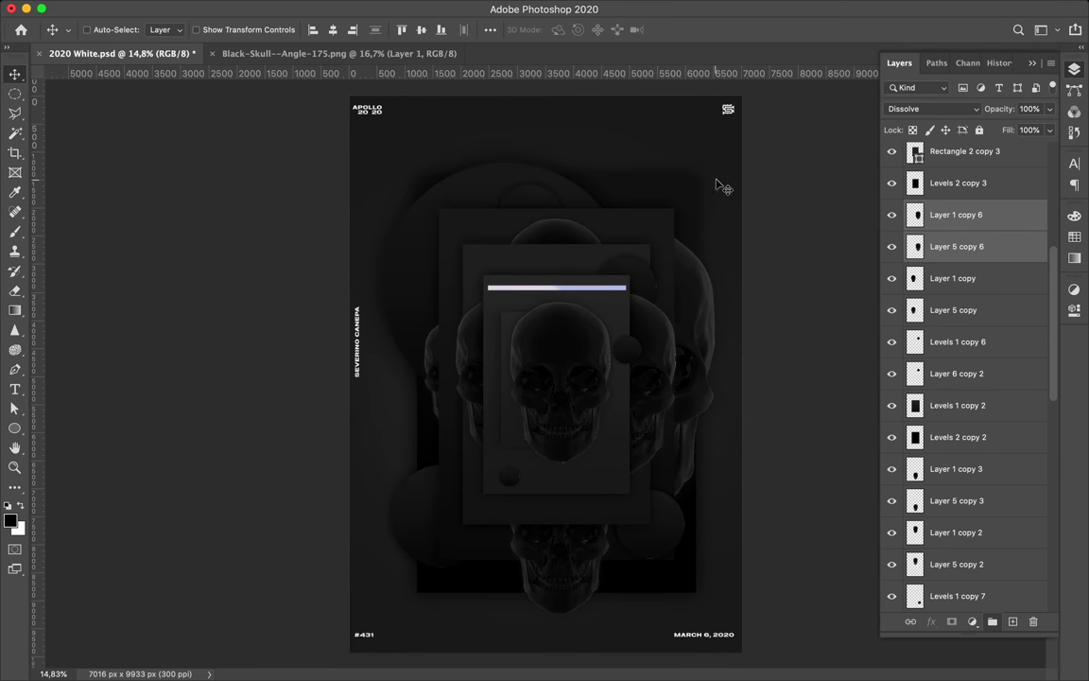
Step: Convert Rectangle 1 copy to a smart object and apply a low amount of uniform, monochromatic Add Noise
{"action": "scroll", "coordinate": [965, 378], "scroll_direction": "down", "scroll_amount": 10}
{"action": "left_click", "coordinate": [996, 564]}
{"action": "left_click", "coordinate": [312, 7]}
{"action": "mouse_move", "coordinate": [354, 7]}
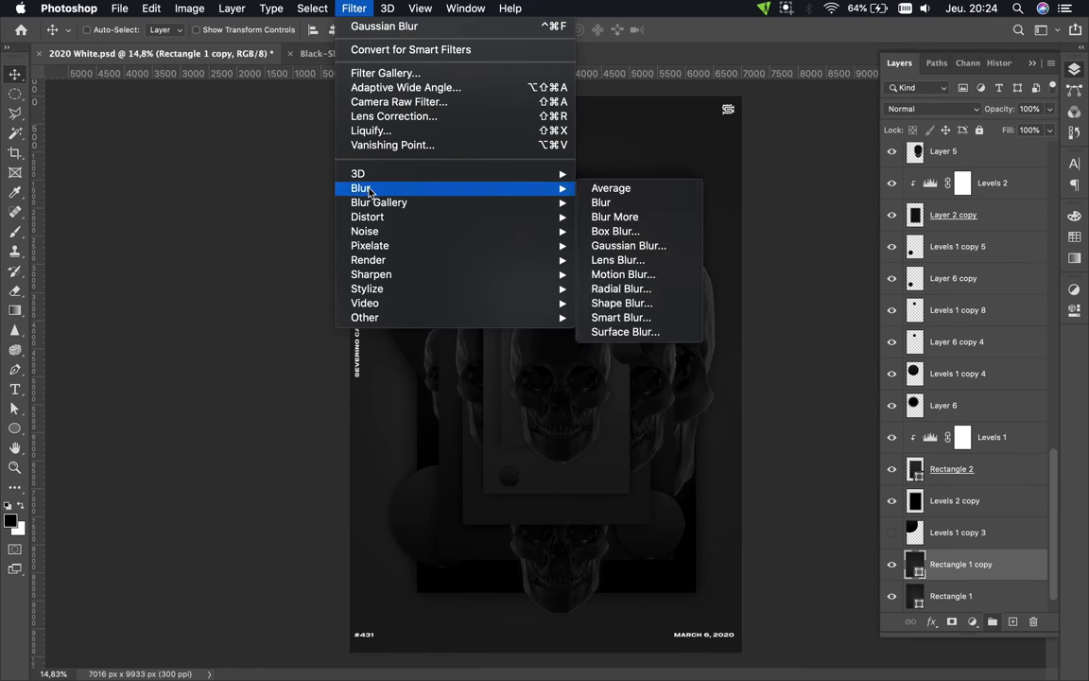
{"action": "mouse_move", "coordinate": [360, 231]}
{"action": "left_click", "coordinate": [615, 233]}
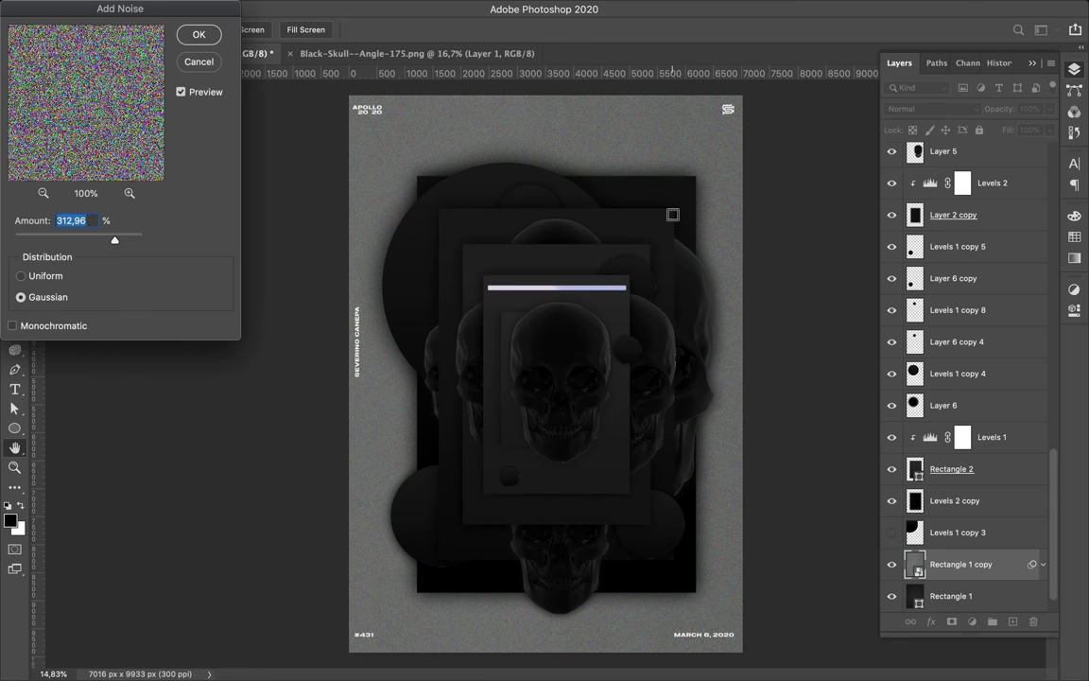
{"action": "left_click", "coordinate": [12, 326]}
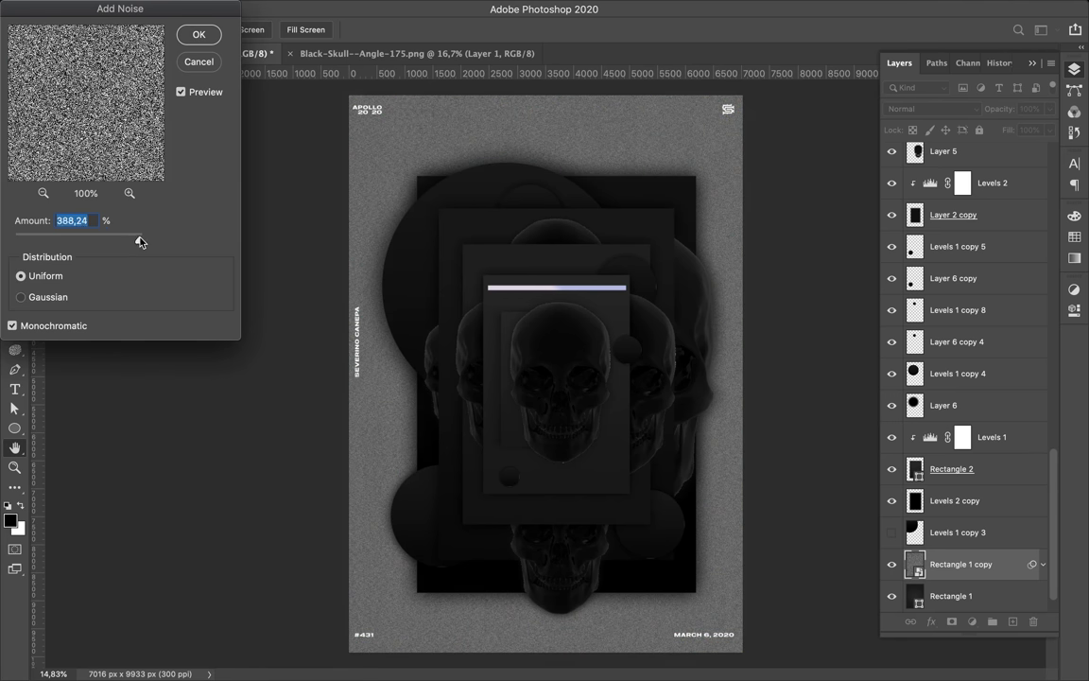
{"action": "left_click_drag", "start_coordinate": [63, 242], "coordinate": [34, 242]}
{"action": "left_click", "coordinate": [185, 32]}
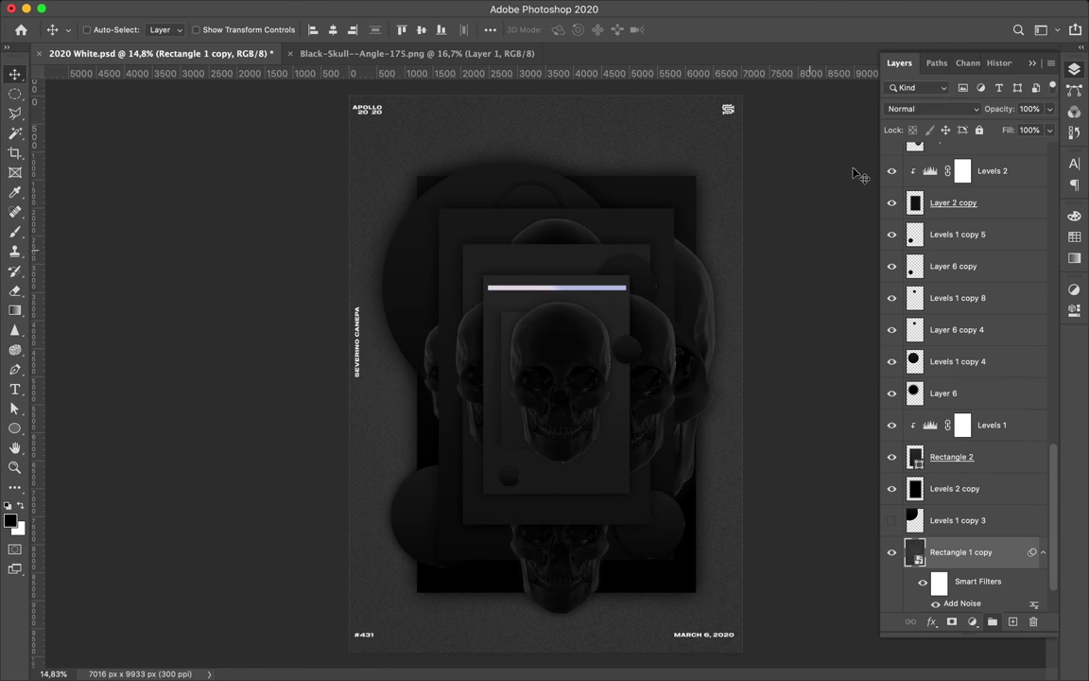
Step: Set the noisy background layer to Multiply blending with 18% fill, and save the document
{"action": "left_click", "coordinate": [970, 111]}
{"action": "left_click", "coordinate": [948, 152]}
{"action": "scroll", "coordinate": [614, 239], "scroll_direction": "up", "scroll_amount": 6}
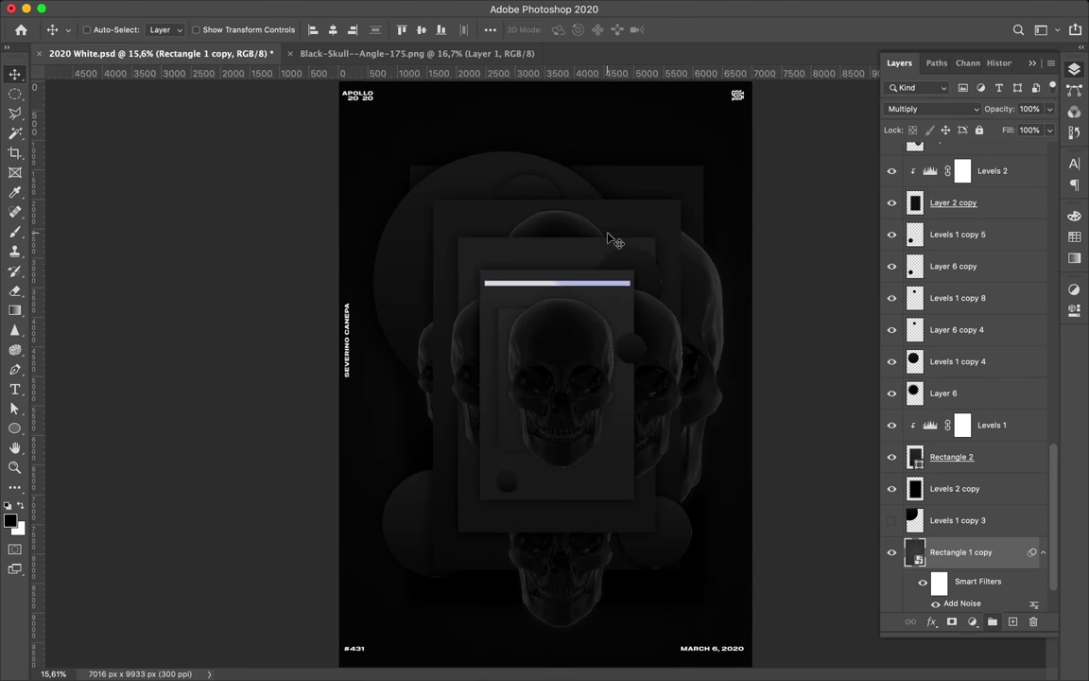
{"action": "scroll", "coordinate": [614, 238], "scroll_direction": "up", "scroll_amount": 4}
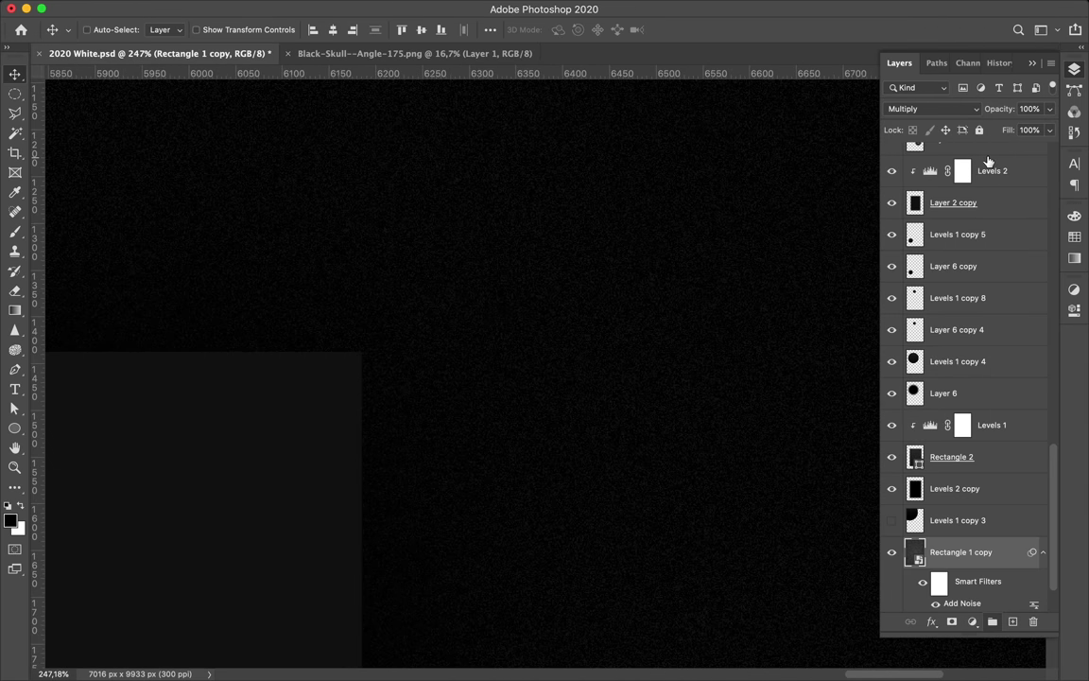
{"action": "left_click_drag", "start_coordinate": [996, 151], "coordinate": [992, 152]}
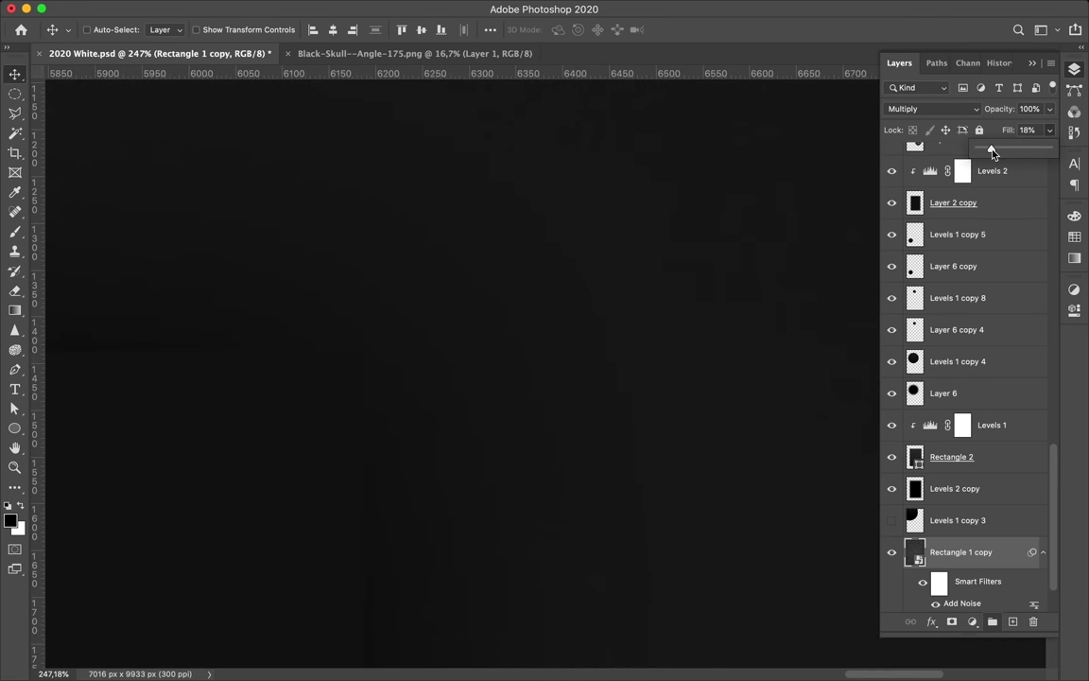
{"action": "key", "text": "super"}
{"action": "key", "text": "super+0"}
{"action": "key", "text": "super+s"}
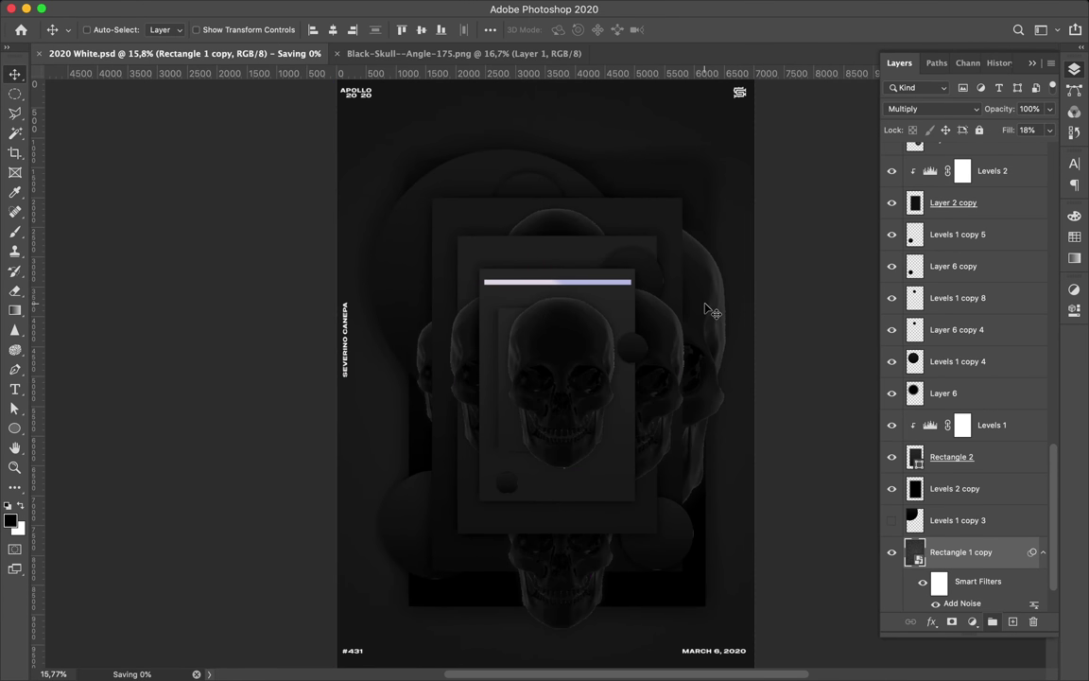
Step: Merge the Levels 1 adjustment with Rectangle 2, and the Levels 2 adjustment with Layer 2 copy
{"action": "scroll", "coordinate": [610, 250], "scroll_direction": "up", "scroll_amount": 2}
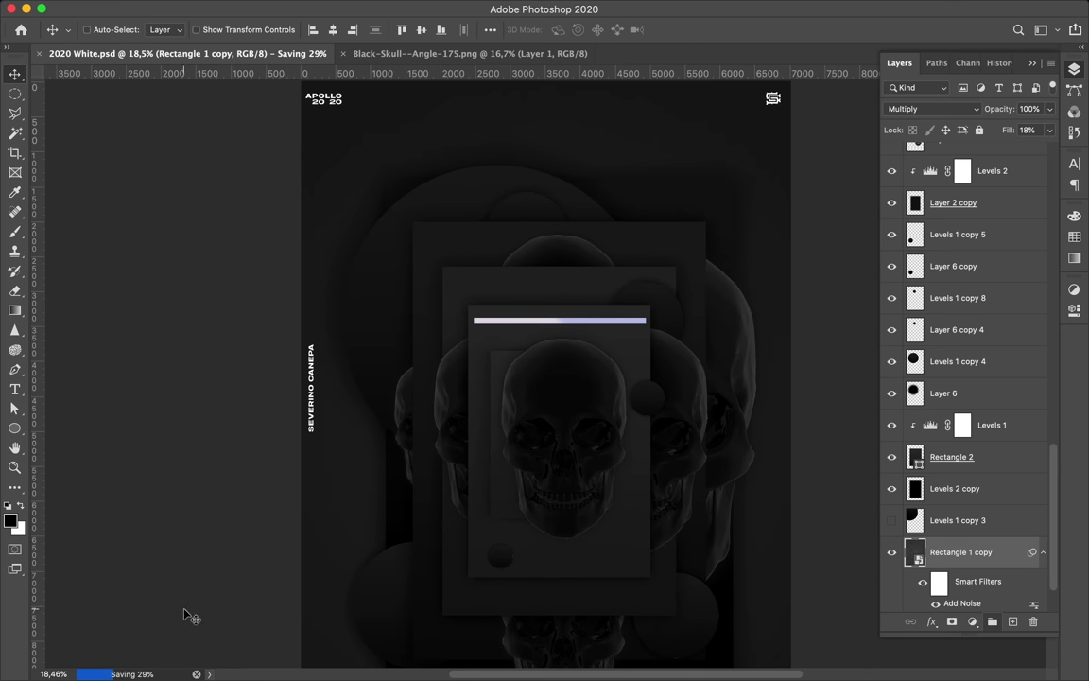
{"action": "left_click", "coordinate": [991, 459]}
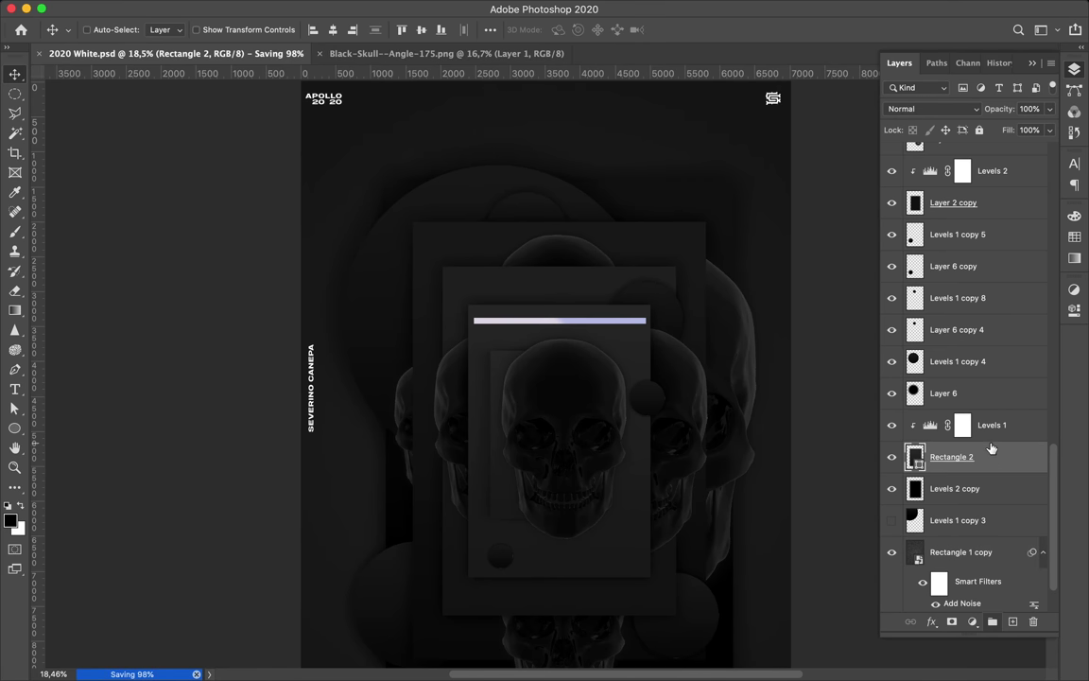
{"action": "left_click", "coordinate": [997, 428], "text": "shift"}
{"action": "key", "text": "super+e"}
{"action": "left_click", "coordinate": [996, 203]}
{"action": "left_click", "coordinate": [995, 172], "text": "super"}
{"action": "key", "text": "super+e"}
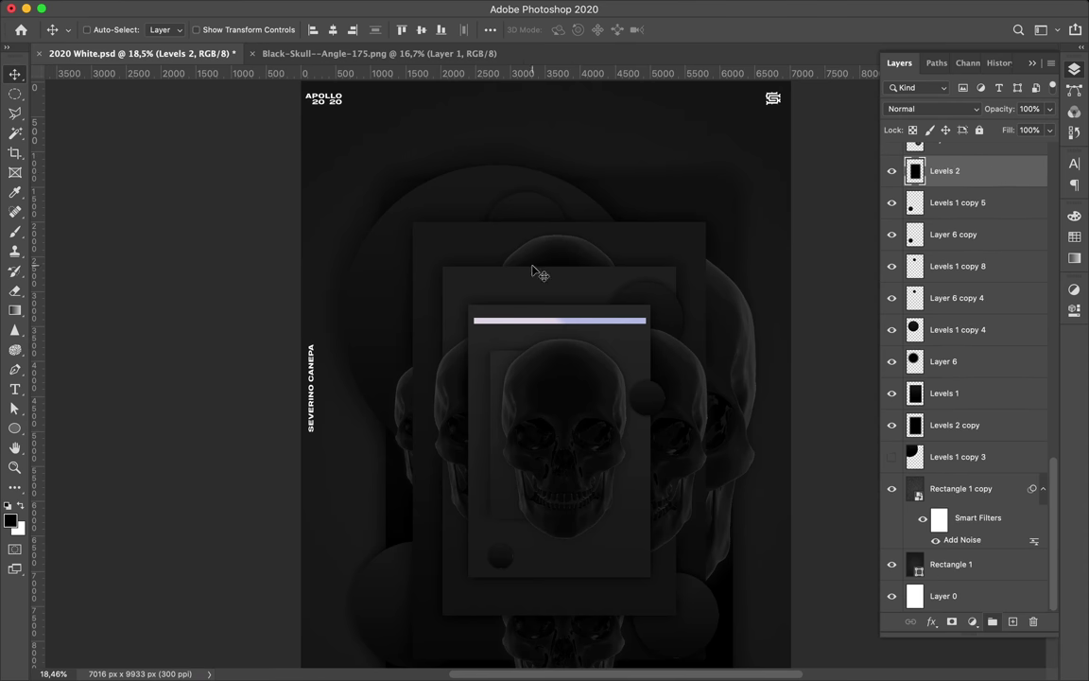
Step: Draw an unfilled rectangle about 2542 by 1929 px with a dark gradient stroke over the large circle's upper area
{"action": "scroll", "coordinate": [533, 271], "scroll_direction": "up", "scroll_amount": 1}
{"action": "key", "text": "u"}
{"action": "left_click", "coordinate": [168, 30]}
{"action": "left_click", "coordinate": [79, 60]}
{"action": "left_click", "coordinate": [218, 34]}
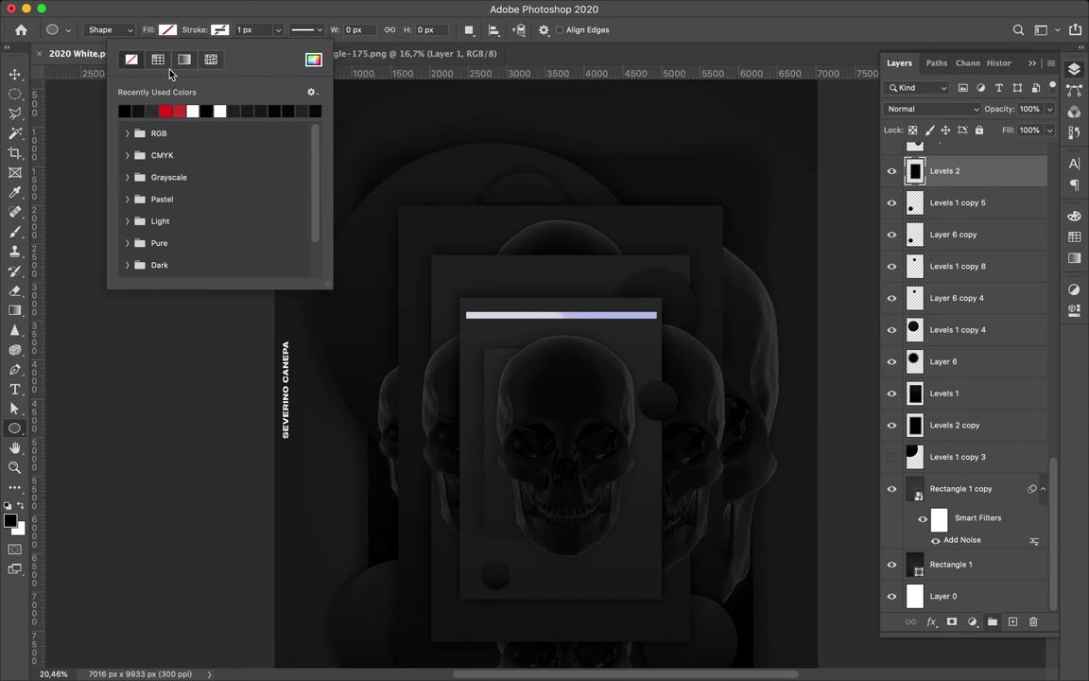
{"action": "left_click", "coordinate": [186, 61]}
{"action": "left_click", "coordinate": [123, 111]}
{"action": "left_click_drag", "start_coordinate": [386, 126], "coordinate": [529, 210]}
{"action": "key", "text": "super+z"}
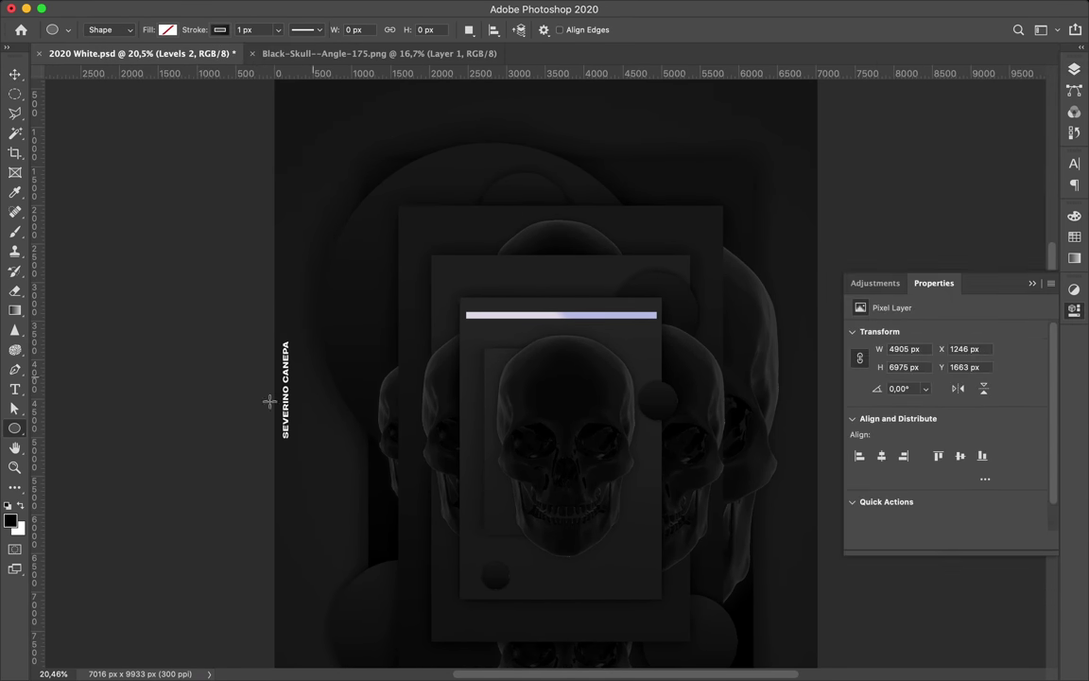
{"action": "left_click_drag", "start_coordinate": [580, 284], "coordinate": [572, 287]}
Step: Set the outline rectangle's stroke width to 51 px and enlarge it to about 2851 by 2222 px
{"action": "key", "text": "a"}
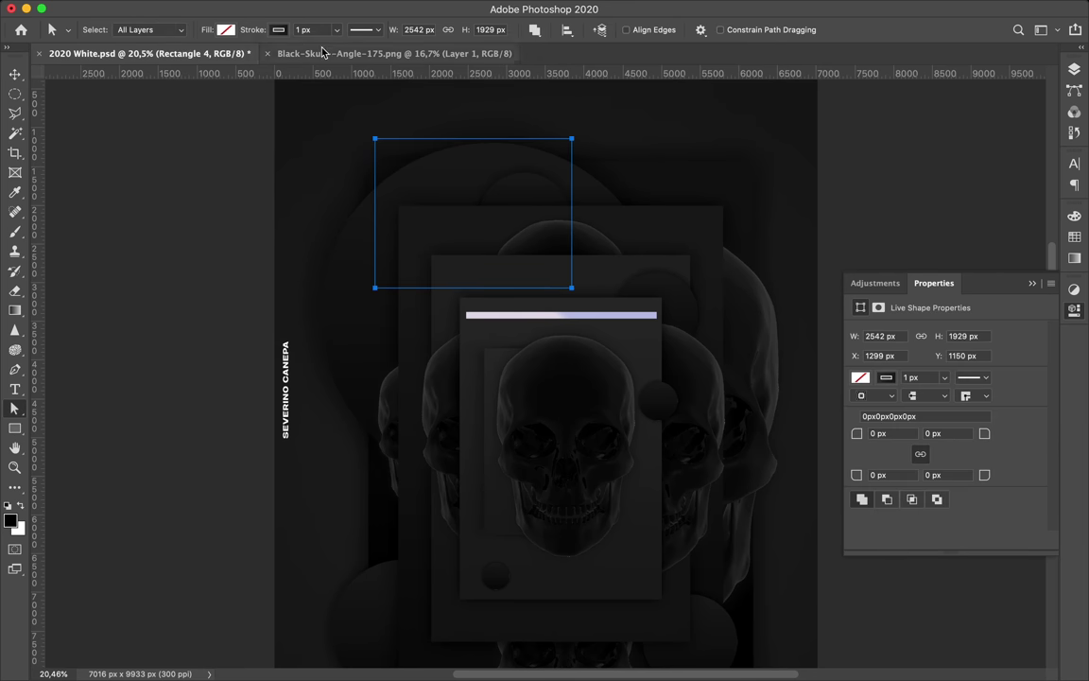
{"action": "key", "text": "Return"}
{"action": "key", "text": "v"}
{"action": "key", "text": "a"}
{"action": "left_click_drag", "start_coordinate": [376, 140], "coordinate": [372, 136]}
{"action": "left_click", "coordinate": [587, 239]}
{"action": "key", "text": "v"}
{"action": "key", "text": "ctrl+t"}
{"action": "key", "text": "Return"}
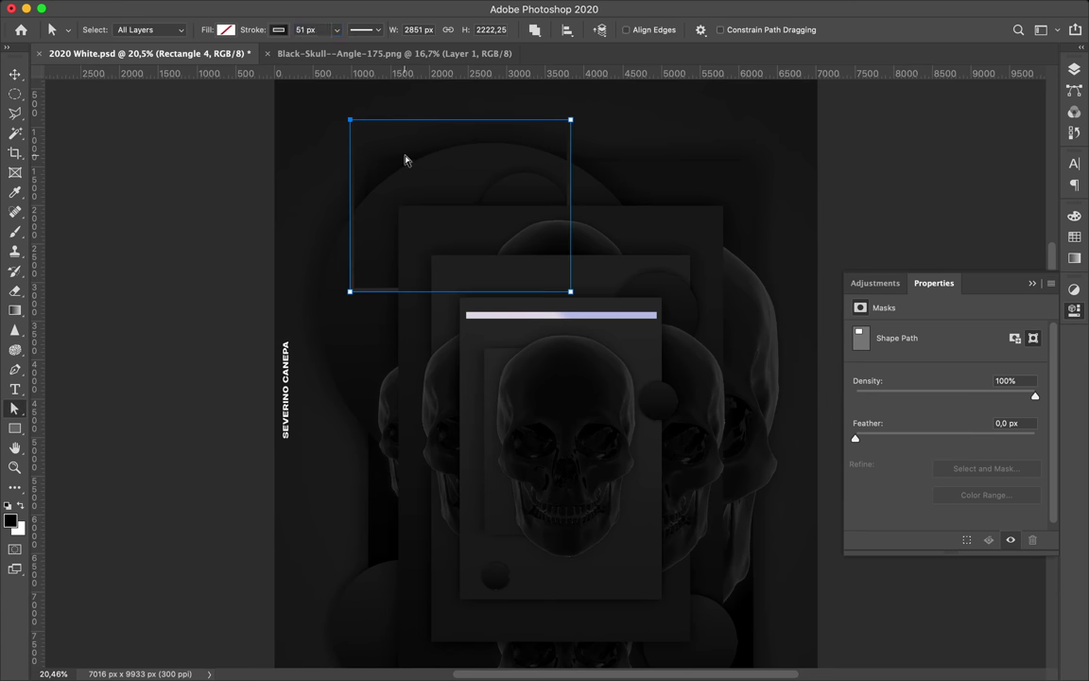
Step: Thicken the outline rectangle's stroke to 81 px and set its stroke gradient angle to -90 degrees
{"action": "left_click", "coordinate": [404, 139]}
{"action": "key", "text": "v"}
{"action": "left_click", "coordinate": [356, 138], "text": "super"}
{"action": "key", "text": "a"}
{"action": "left_click", "coordinate": [276, 33]}
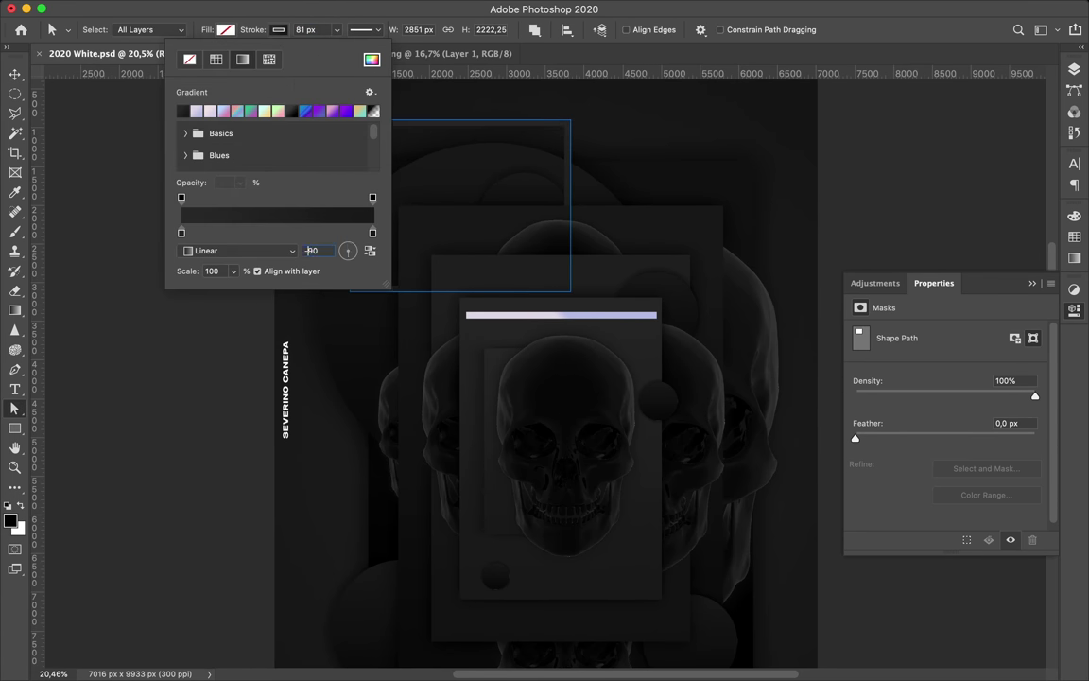
{"action": "left_click", "coordinate": [539, 244]}
Step: Move the Rectangle 4 outline in the layer stack to just above Levels 1 copy
{"action": "scroll", "coordinate": [515, 173], "scroll_direction": "down", "scroll_amount": 2}
{"action": "left_click", "coordinate": [1074, 69]}
{"action": "scroll", "coordinate": [975, 461], "scroll_direction": "up", "scroll_amount": 10}
{"action": "scroll", "coordinate": [975, 461], "scroll_direction": "down", "scroll_amount": 8}
{"action": "key", "text": "v"}
{"action": "left_click", "coordinate": [952, 308]}
{"action": "left_click_drag", "start_coordinate": [952, 308], "coordinate": [881, 267]}
Step: Add an empty layer directly beneath the Rectangle 4 outline and rasterize the outline layer
{"action": "left_click", "coordinate": [1013, 621]}
{"action": "left_click_drag", "start_coordinate": [966, 287], "coordinate": [966, 325]}
{"action": "right_click", "coordinate": [953, 281]}
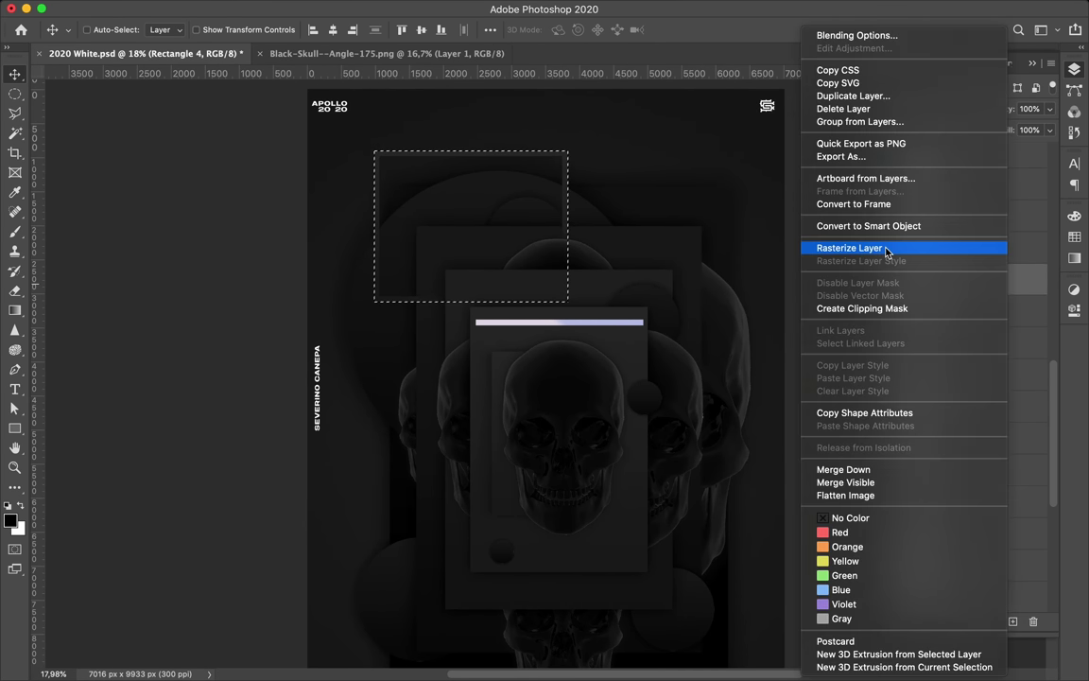
{"action": "left_click", "coordinate": [890, 249]}
Step: Load the outline's shape as a selection, paint it black on the empty layer beneath, and deselect
{"action": "left_click", "coordinate": [892, 280]}
{"action": "left_click", "coordinate": [915, 280], "text": "super"}
{"action": "left_click", "coordinate": [919, 313]}
{"action": "key", "text": "b"}
{"action": "left_click_drag", "start_coordinate": [383, 234], "coordinate": [411, 216]}
{"action": "key", "text": "v"}
{"action": "key", "text": "super+d"}
Step: Apply a Gaussian Blur with a 103.1 px radius to the outline's shadow layer
{"action": "left_click", "coordinate": [353, 5]}
{"action": "mouse_move", "coordinate": [365, 183]}
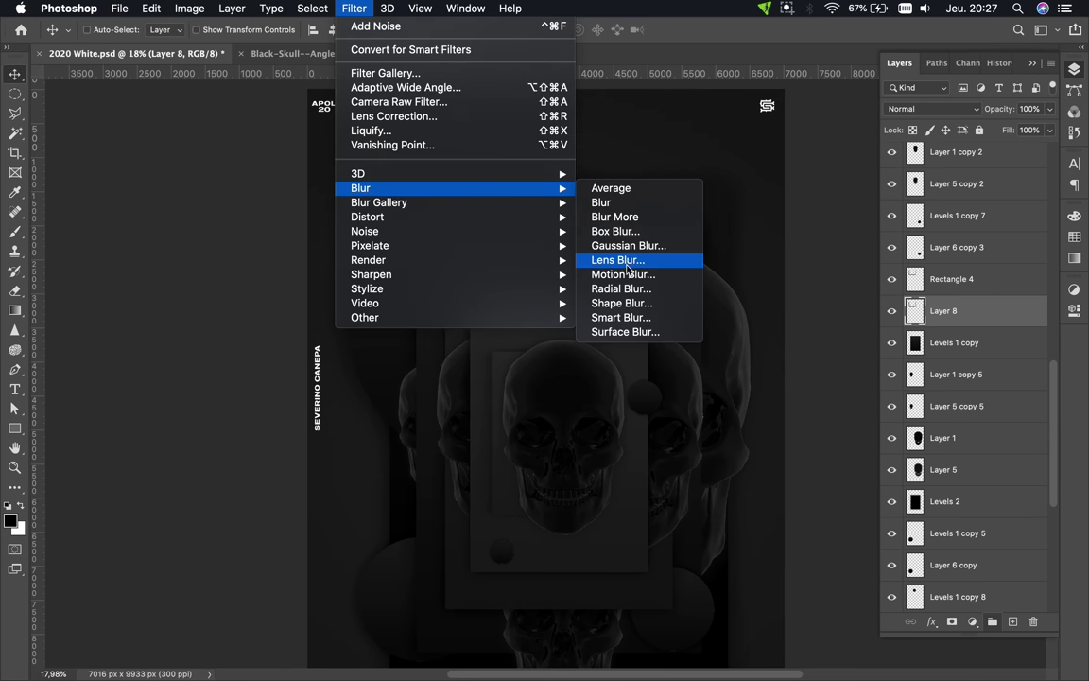
{"action": "left_click", "coordinate": [652, 243]}
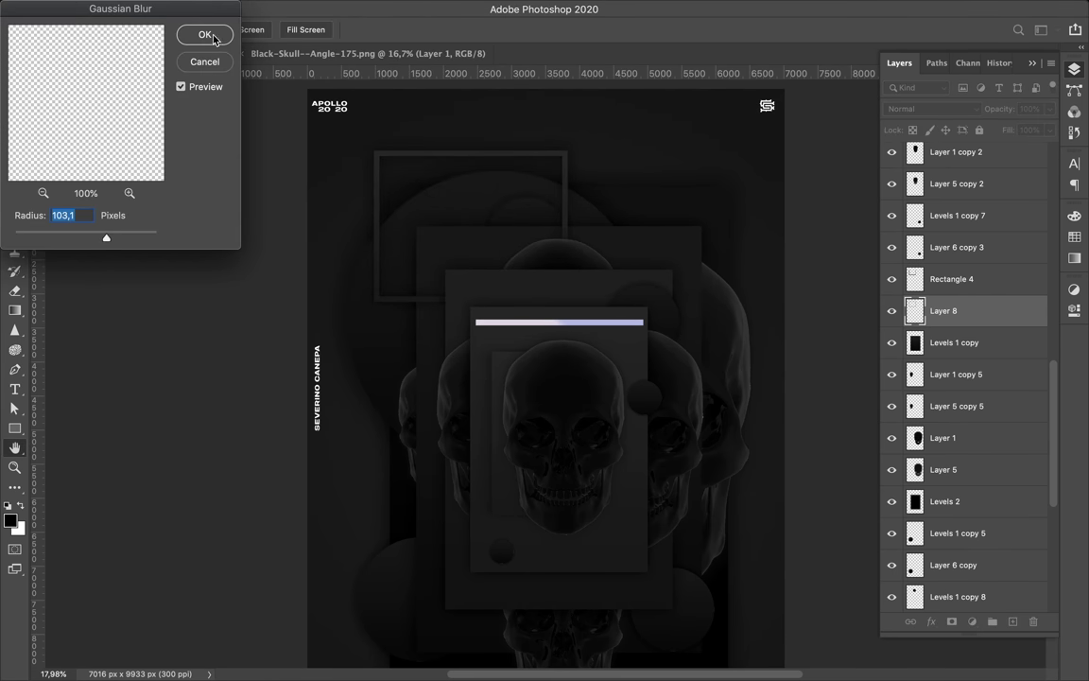
{"action": "left_click", "coordinate": [205, 35]}
Step: Duplicate the rectangle outline and its shadow to the poster's lower right, layered below Layer 6 copy behind the large rectangles
{"action": "scroll", "coordinate": [495, 214], "scroll_direction": "up", "scroll_amount": 4}
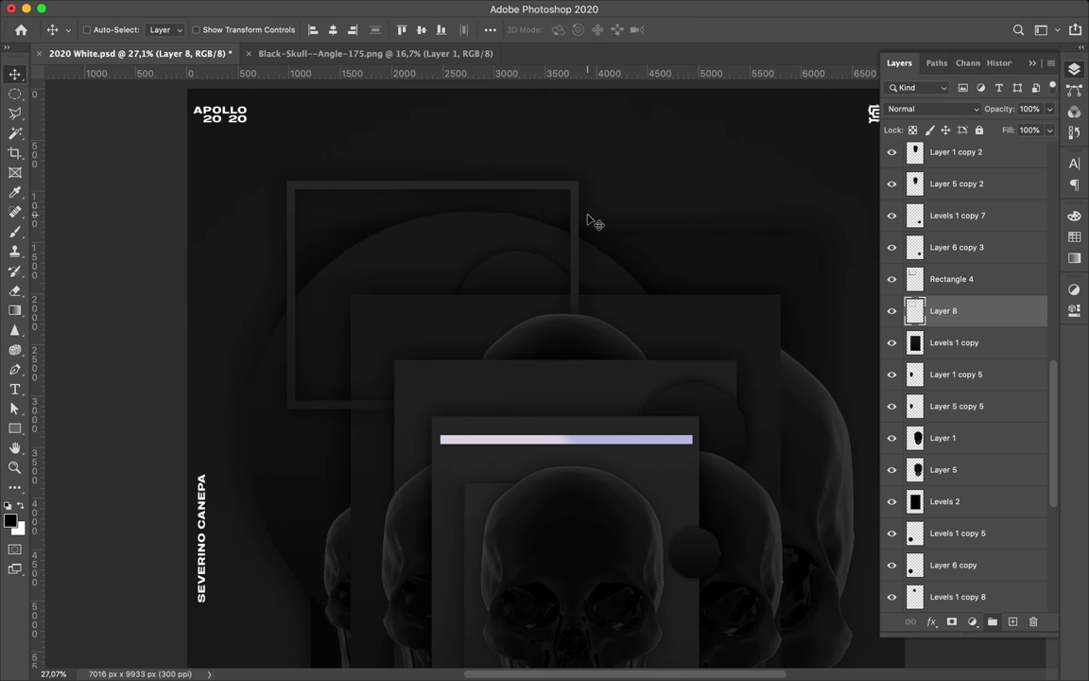
{"action": "scroll", "coordinate": [594, 281], "scroll_direction": "down", "scroll_amount": 3}
{"action": "left_click", "coordinate": [964, 280], "text": "shift"}
{"action": "left_click_drag", "start_coordinate": [964, 280], "coordinate": [962, 579]}
{"action": "left_click_drag", "start_coordinate": [447, 96], "coordinate": [558, 450]}
{"action": "scroll", "coordinate": [567, 456], "scroll_direction": "up", "scroll_amount": 2}
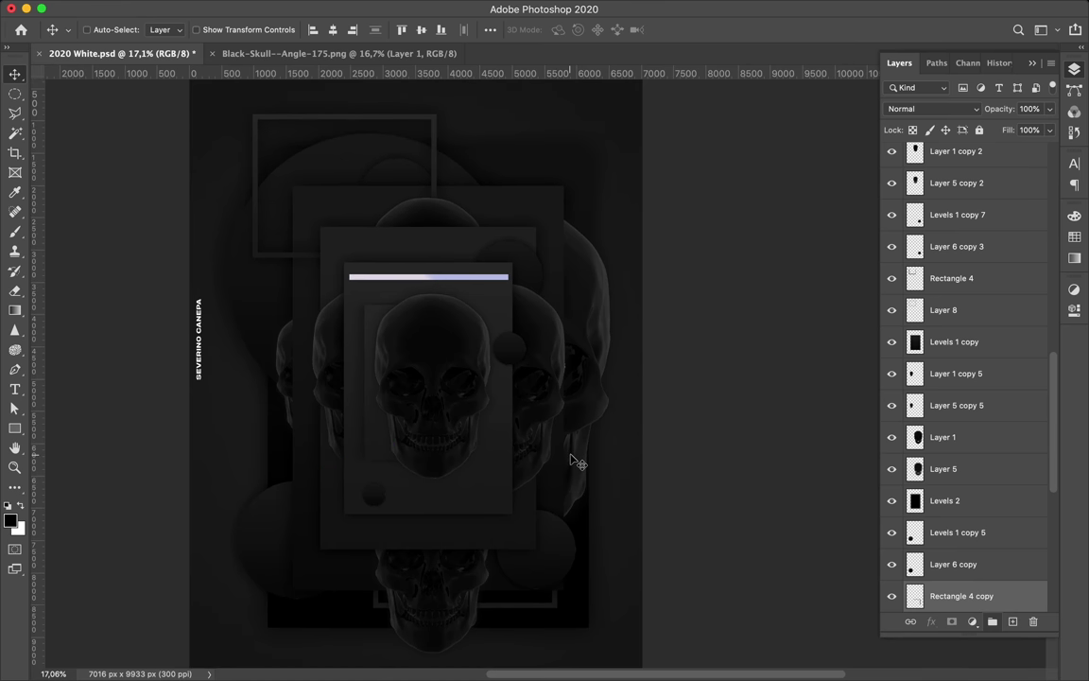
Step: Draw another unfilled rectangle about 2011 by 2626 px with a 61 px stroke around the leftmost skull
{"action": "key", "text": "u"}
{"action": "left_click_drag", "start_coordinate": [241, 277], "coordinate": [370, 446]}
{"action": "key", "text": "a"}
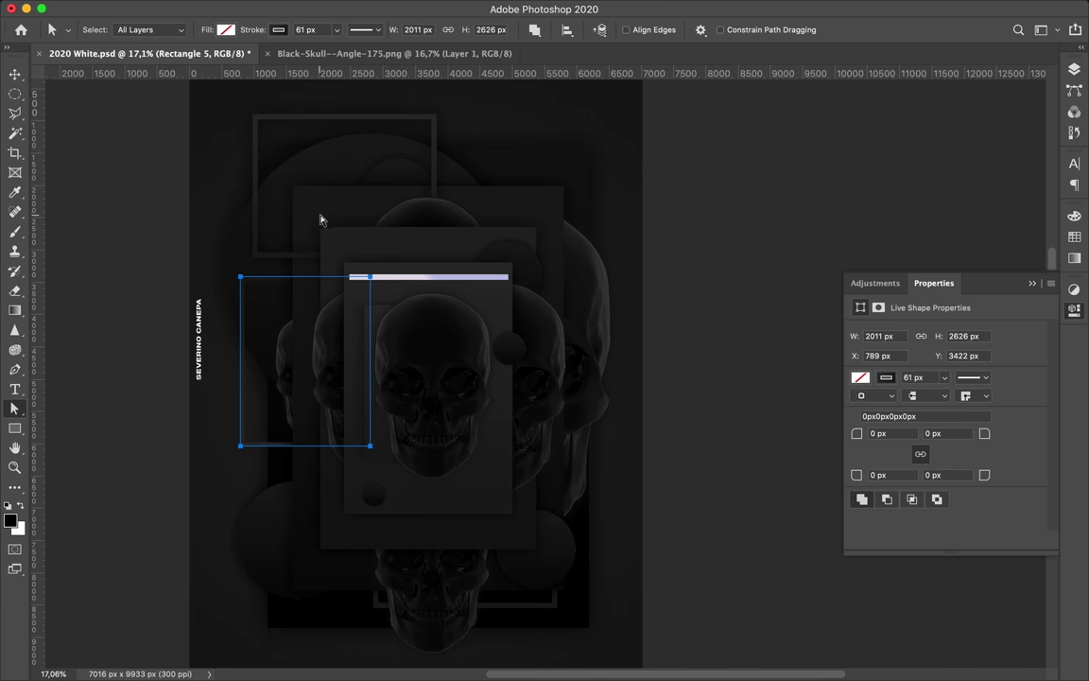
{"action": "left_click", "coordinate": [320, 220]}
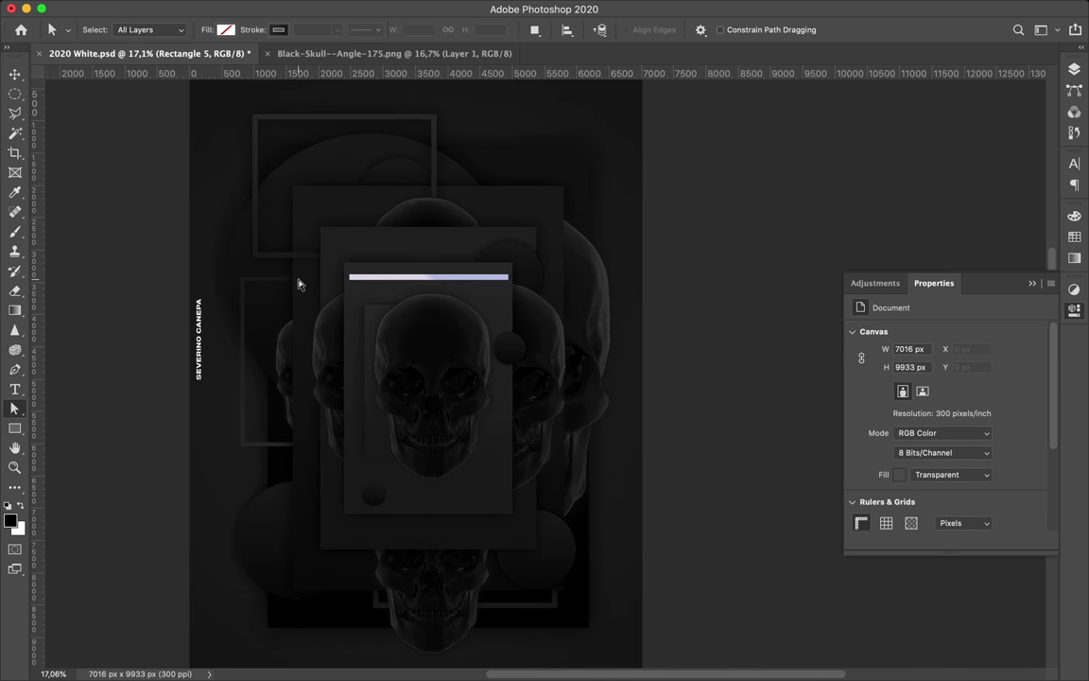
Step: Reverse the direction of the stroke gradient on the outline around the leftmost skull
{"action": "key", "text": "v"}
{"action": "left_click", "coordinate": [244, 291]}
{"action": "left_click", "coordinate": [244, 287]}
{"action": "key", "text": "a"}
{"action": "left_click", "coordinate": [276, 32]}
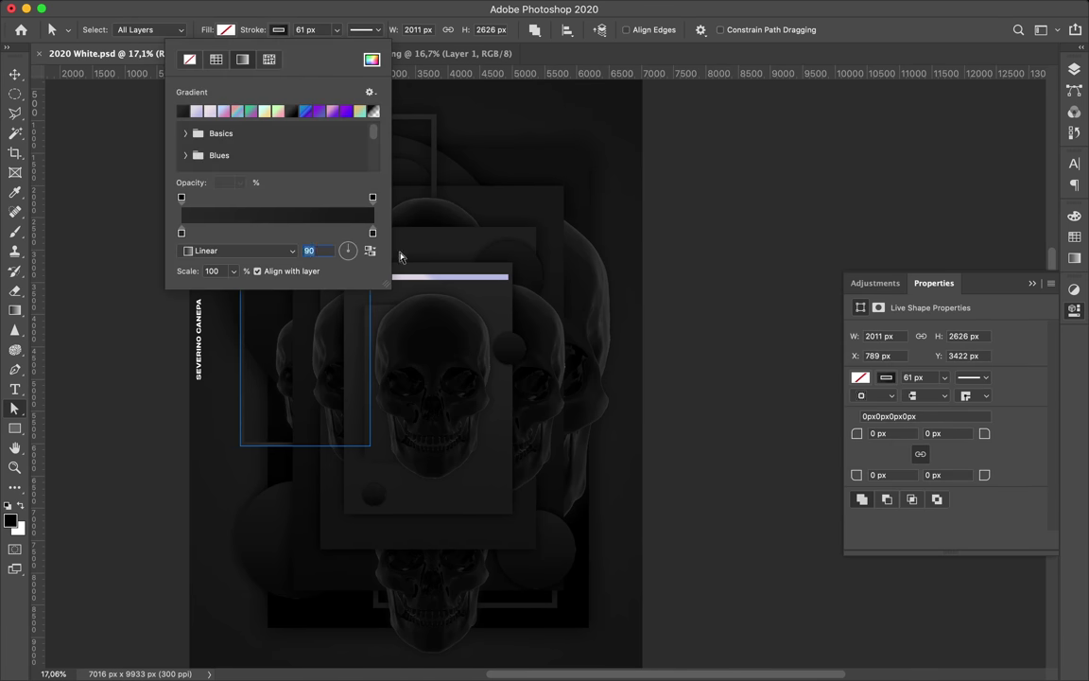
{"action": "key", "text": "Escape"}
Step: Move the leftmost skull's outline up and to the left and set its stroke width to 111 px
{"action": "key", "text": "v"}
{"action": "mouse_move", "coordinate": [250, 357]}
{"action": "left_mouse_down"}
{"action": "mouse_move", "coordinate": [241, 311]}
{"action": "mouse_move", "coordinate": [220, 320]}
{"action": "left_mouse_up"}
{"action": "key", "text": "super+t"}
{"action": "key", "text": "Return"}
{"action": "key", "text": "a"}
{"action": "left_click", "coordinate": [388, 200]}
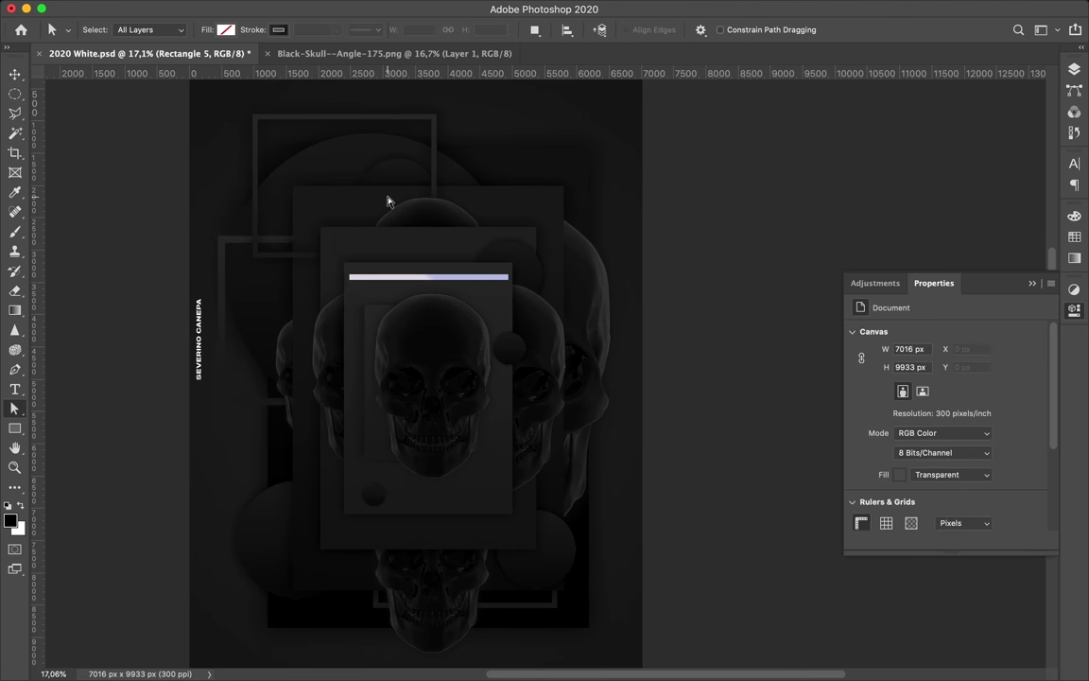
{"action": "key", "text": "v"}
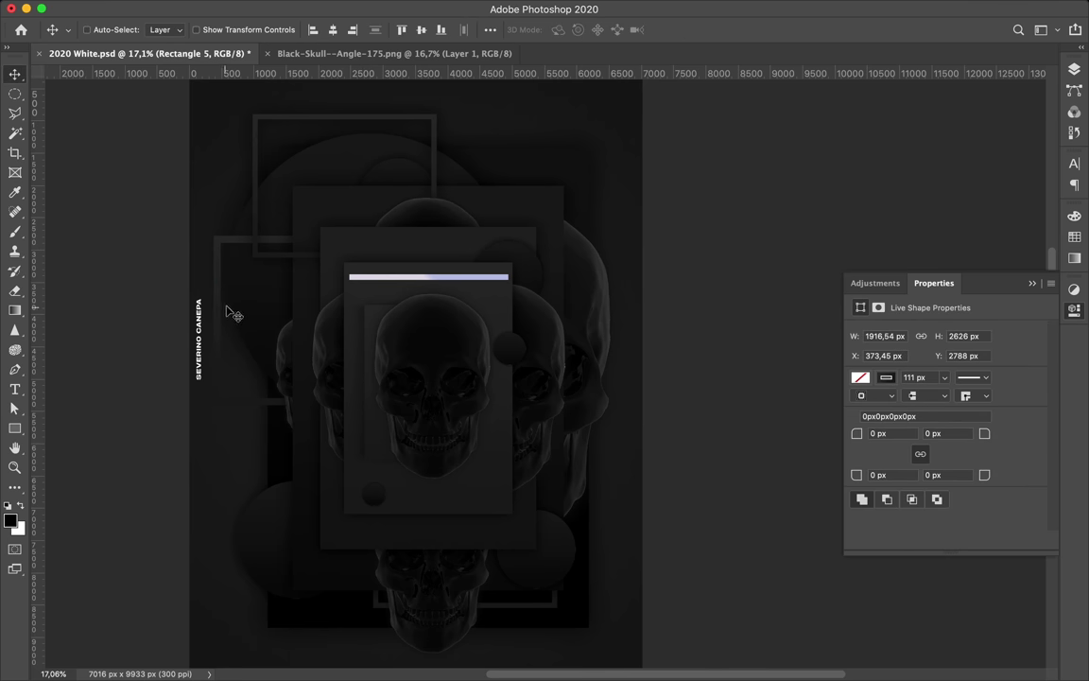
Step: Rasterize the Rectangle 5 layer and add an empty layer directly beneath it
{"action": "left_click", "coordinate": [1075, 72]}
{"action": "right_click", "coordinate": [984, 591]}
{"action": "right_click", "coordinate": [997, 595]}
{"action": "left_click", "coordinate": [876, 249]}
{"action": "scroll", "coordinate": [990, 205], "scroll_direction": "down", "scroll_amount": 10}
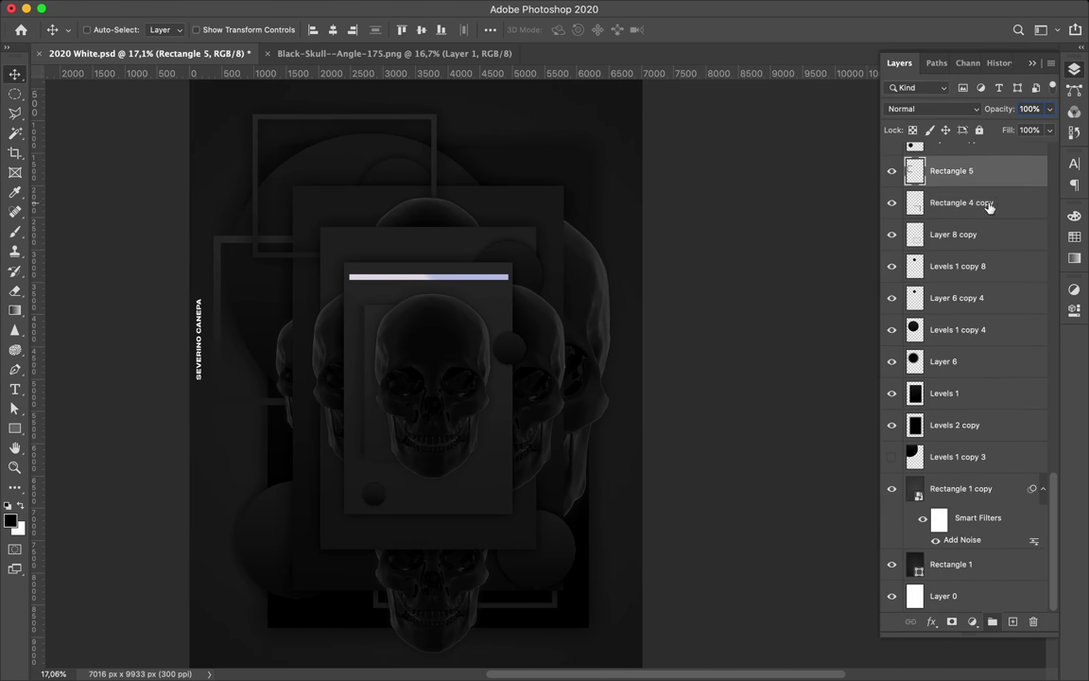
{"action": "left_click", "coordinate": [990, 206]}
{"action": "key", "text": "alt+shift+super+n"}
Step: Load the Rectangle 5 outline as a selection, paint it black on Layer 9, and deselect
{"action": "left_click", "coordinate": [915, 169], "text": "super"}
{"action": "key", "text": "b"}
{"action": "left_click", "coordinate": [281, 301]}
{"action": "key", "text": "v"}
{"action": "key", "text": "m"}
Step: Reapply the last Gaussian Blur to Layer 9 and set the layer's fill to 72%
{"action": "left_click", "coordinate": [349, 6]}
{"action": "left_click", "coordinate": [369, 25]}
{"action": "key", "text": "v"}
{"action": "left_click", "coordinate": [1049, 129]}
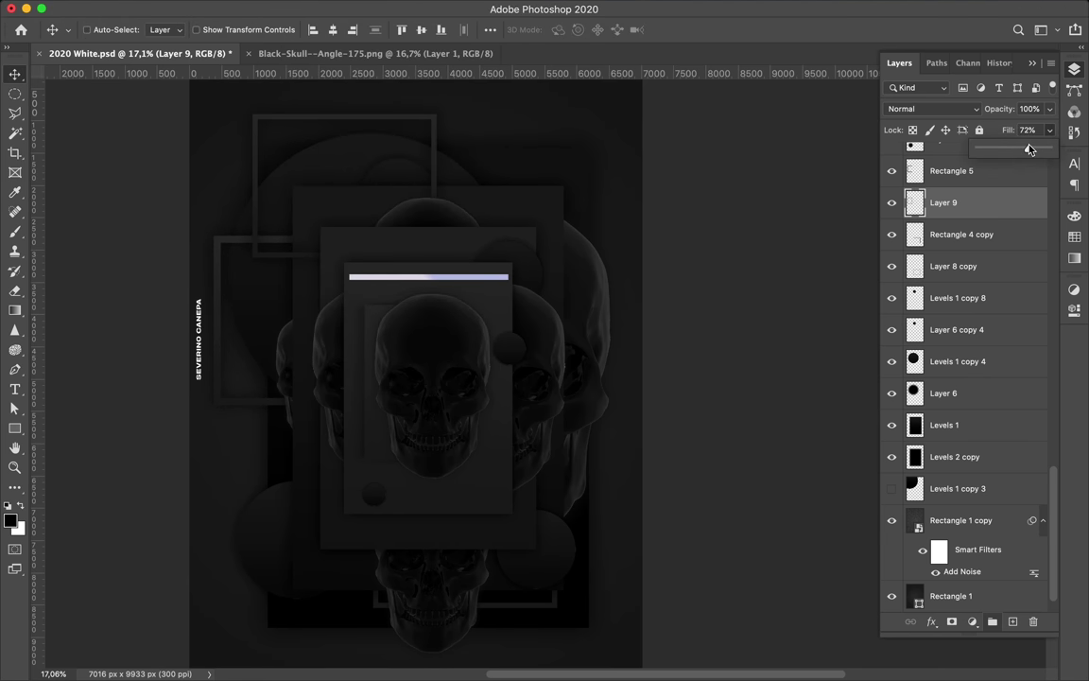
Step: Place the outline and its shadow below Layer 6 and duplicate both to the poster's upper right, stacked above Levels 1 copy 8
{"action": "left_click", "coordinate": [953, 171], "text": "shift"}
{"action": "left_click_drag", "start_coordinate": [955, 179], "coordinate": [954, 524]}
{"action": "scroll", "coordinate": [493, 207], "scroll_direction": "up", "scroll_amount": 2}
{"action": "left_click_drag", "start_coordinate": [237, 435], "coordinate": [460, 371]}
{"action": "left_click_drag", "start_coordinate": [999, 527], "coordinate": [992, 218]}
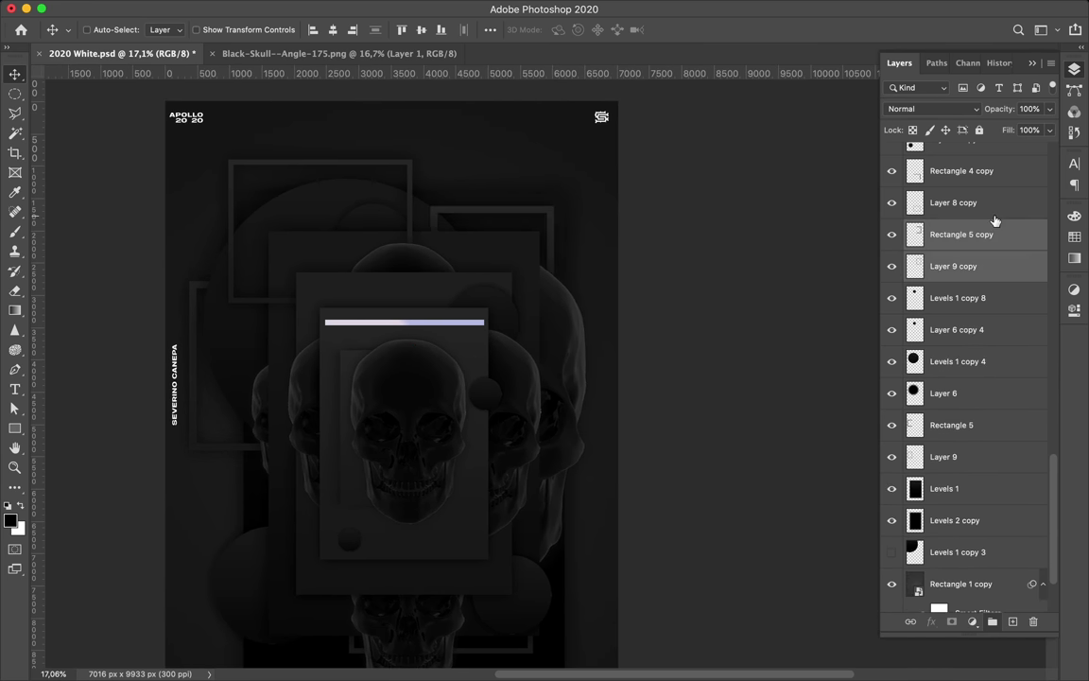
Step: Draw an unfilled outlined rectangle about 1111 by 1456 px over the lower right of the central skull
{"action": "scroll", "coordinate": [707, 355], "scroll_direction": "down", "scroll_amount": 6}
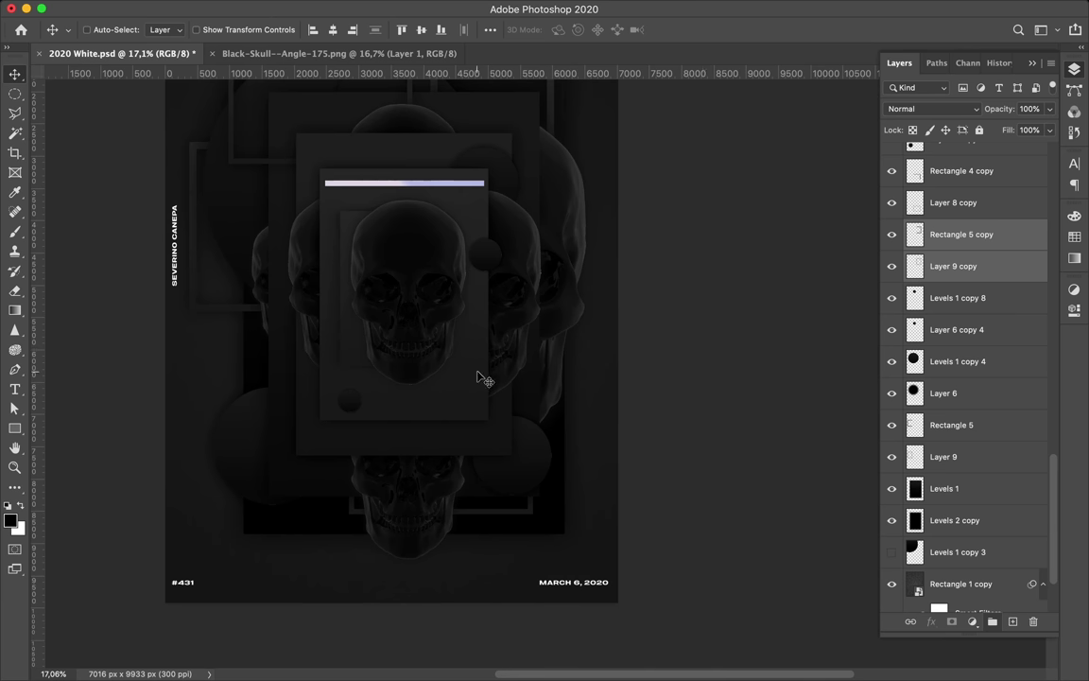
{"action": "key", "text": "u"}
{"action": "left_click_drag", "start_coordinate": [428, 346], "coordinate": [499, 440]}
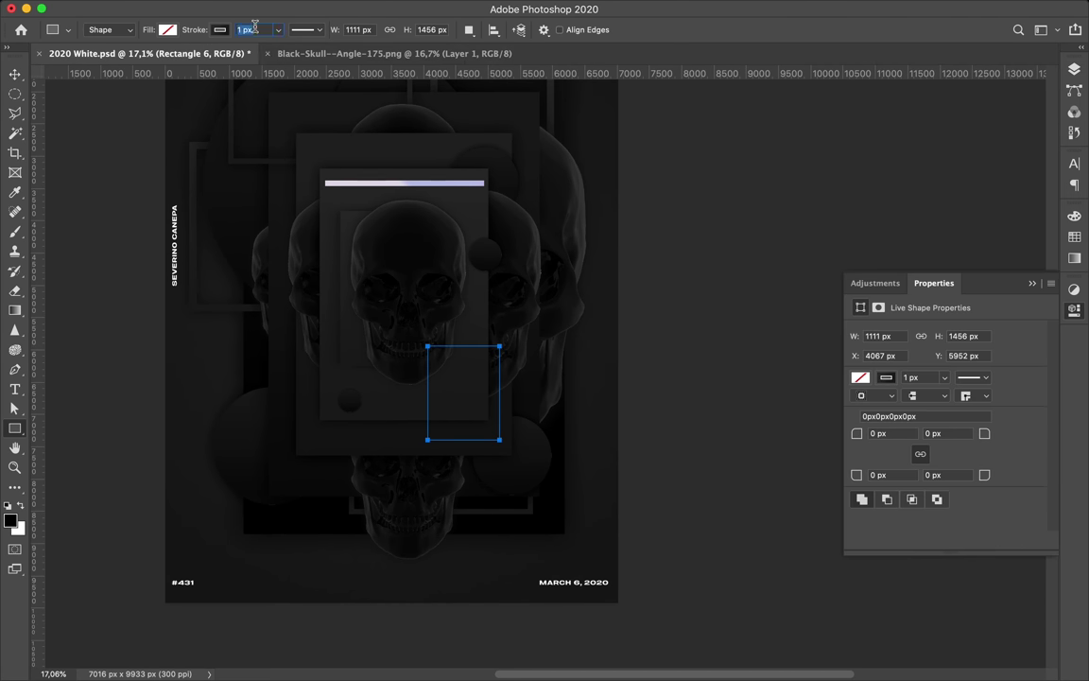
{"action": "key", "text": "a"}
{"action": "double_click", "coordinate": [308, 29]}
{"action": "left_click", "coordinate": [567, 320]}
{"action": "scroll", "coordinate": [532, 328], "scroll_direction": "up", "scroll_amount": 5}
Step: Place the Rectangle 6 layer directly below Levels 1 copy 11 with a 17 px stroke
{"action": "key", "text": "v"}
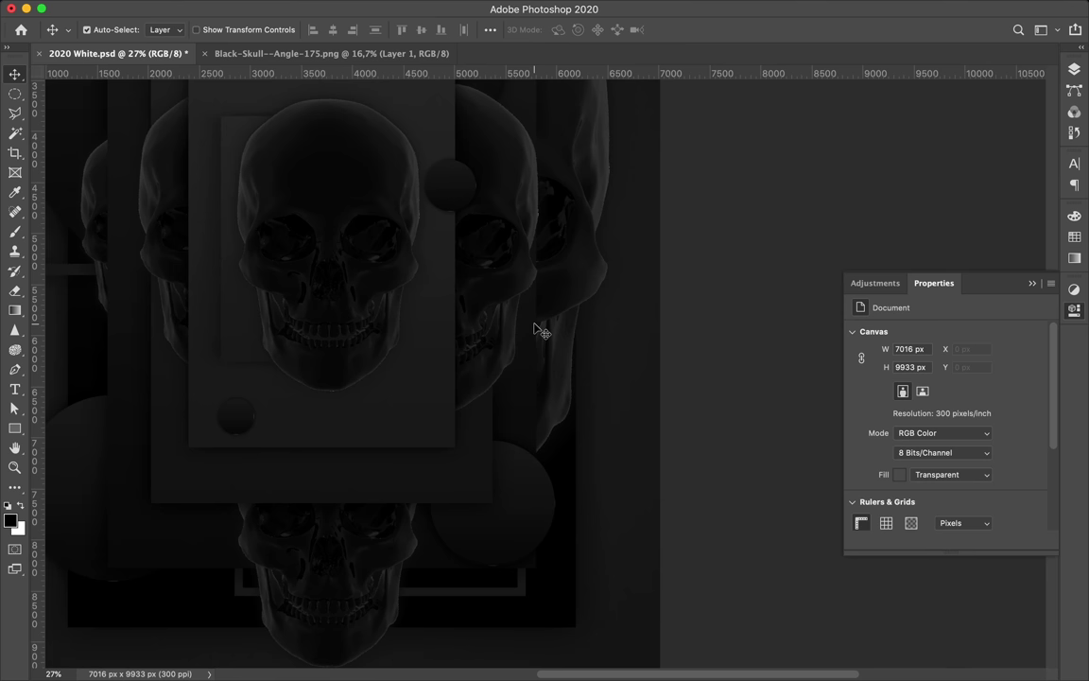
{"action": "left_click", "coordinate": [535, 328]}
{"action": "left_click", "coordinate": [1075, 69]}
{"action": "left_click_drag", "start_coordinate": [962, 246], "coordinate": [985, 216]}
{"action": "key", "text": "a"}
{"action": "left_click", "coordinate": [319, 31]}
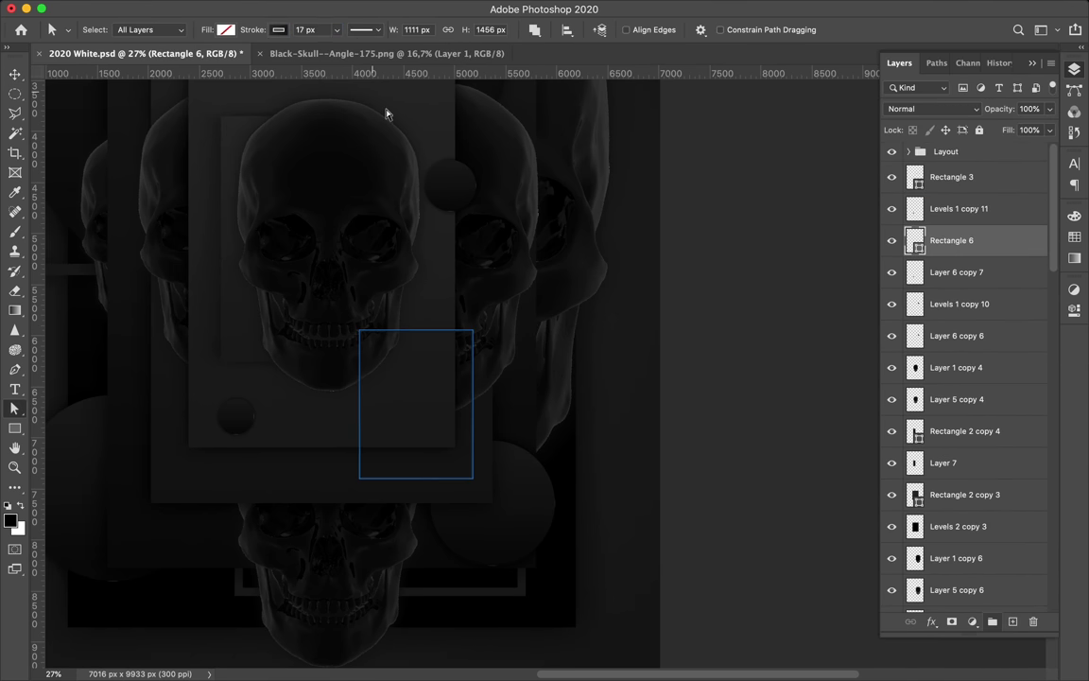
{"action": "key", "text": "v"}
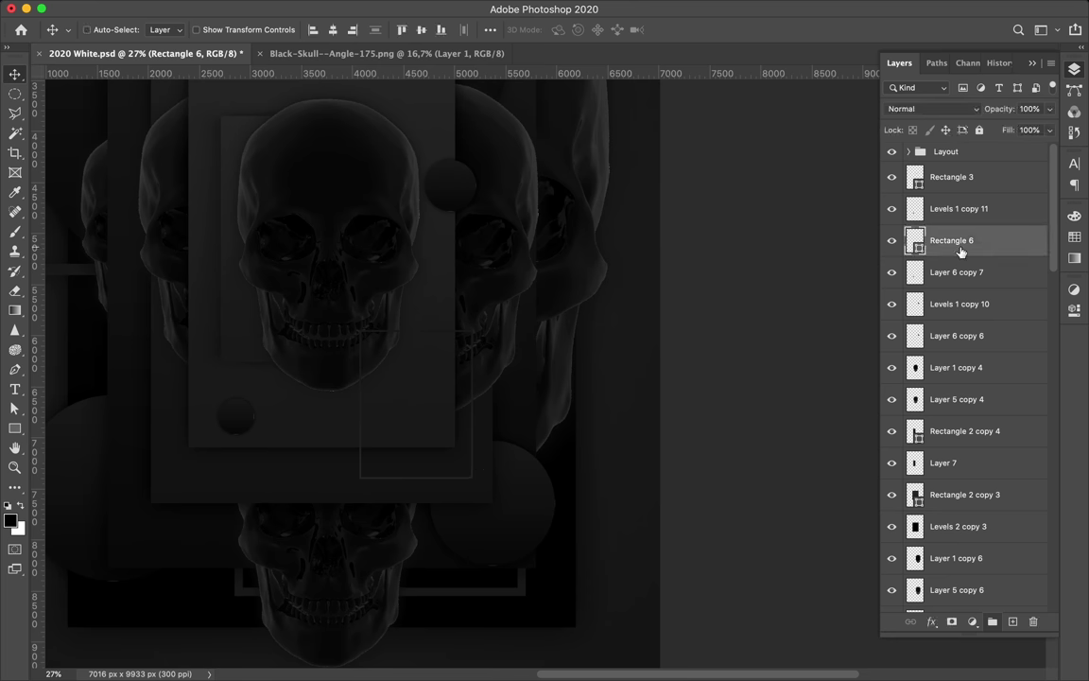
Step: Rasterize the Rectangle 6 layer and add an empty layer directly beneath it
{"action": "left_click", "coordinate": [1007, 246], "text": "alt"}
{"action": "right_click", "coordinate": [1006, 246]}
{"action": "left_click", "coordinate": [900, 248]}
{"action": "left_click", "coordinate": [974, 248], "text": "alt"}
{"action": "left_click", "coordinate": [991, 274]}
{"action": "left_click", "coordinate": [1013, 621]}
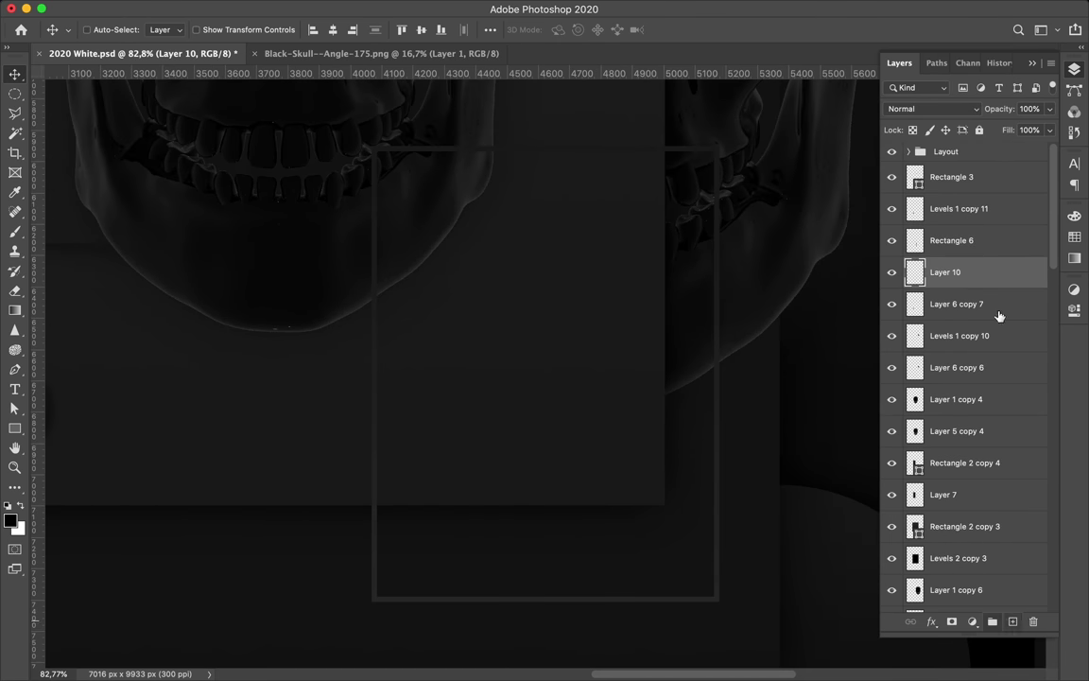
Step: Load the Rectangle 6 outline as a selection, paint it black on Layer 10, and deselect
{"action": "left_click", "coordinate": [915, 240], "text": "super"}
{"action": "key", "text": "b"}
{"action": "key", "text": "super+d"}
{"action": "key", "text": "m"}
{"action": "key", "text": "v"}
Step: Apply a Gaussian Blur with a reduced radius to the small outline's shadow on Layer 10
{"action": "left_click", "coordinate": [355, 8]}
{"action": "mouse_move", "coordinate": [365, 184]}
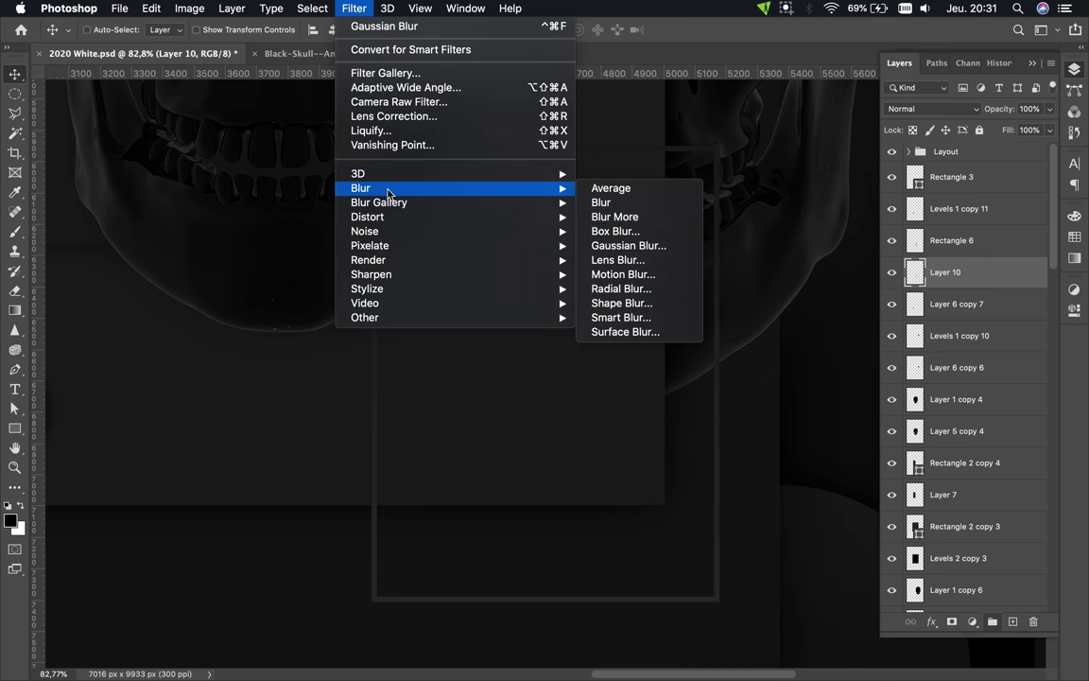
{"action": "left_click", "coordinate": [624, 246]}
{"action": "left_click_drag", "start_coordinate": [92, 237], "coordinate": [69, 237]}
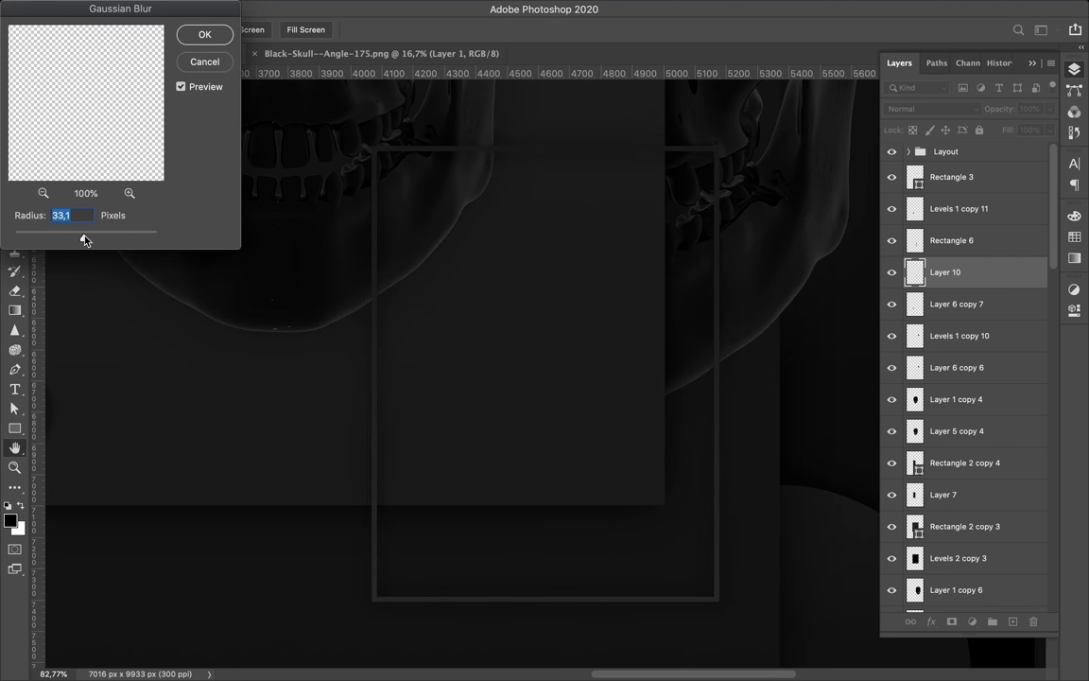
{"action": "left_click", "coordinate": [182, 33]}
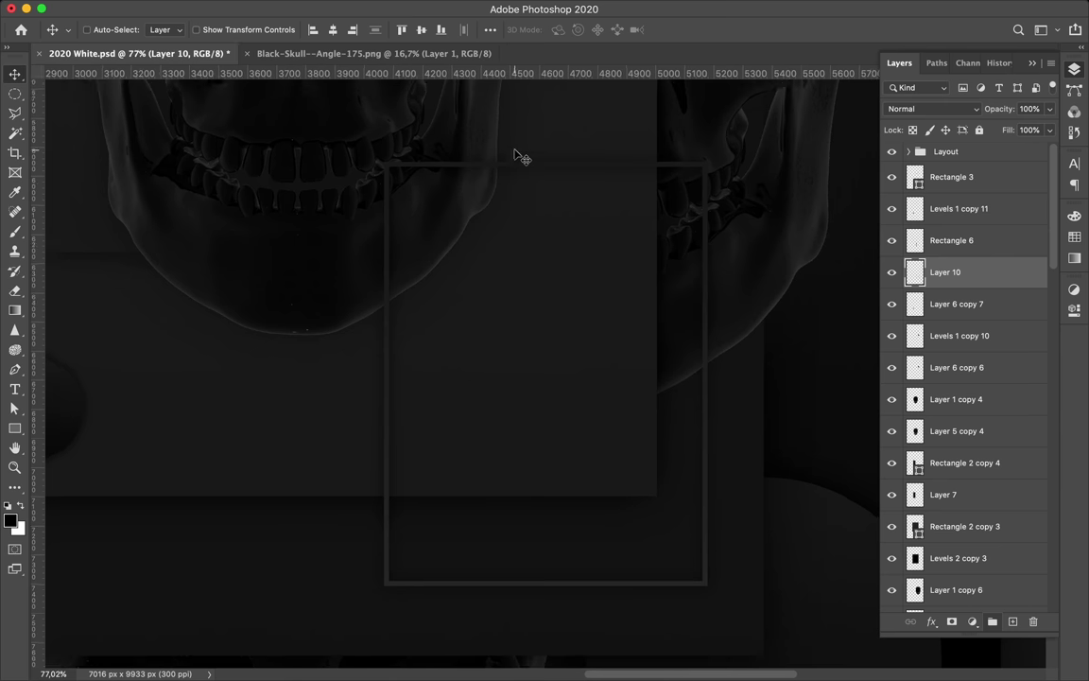
Step: Toggle the visibility of the small outline and its shadow to examine the effect
{"action": "scroll", "coordinate": [511, 161], "scroll_direction": "down", "scroll_amount": 2}
{"action": "left_click", "coordinate": [892, 273]}
{"action": "left_click", "coordinate": [892, 243]}
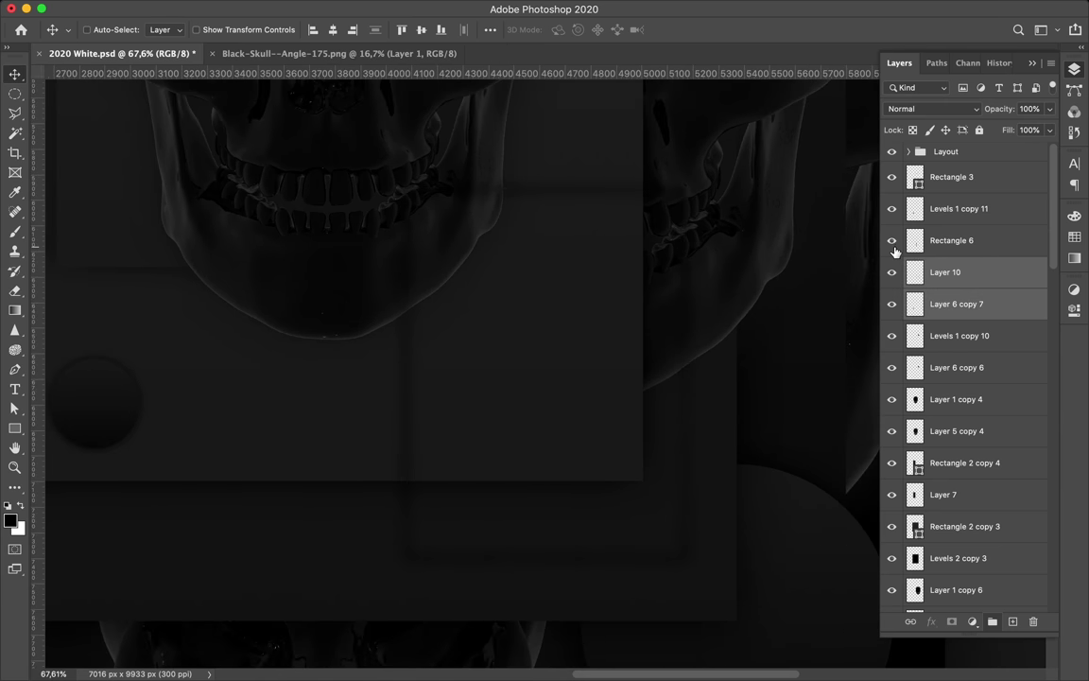
{"action": "left_click", "coordinate": [892, 244]}
{"action": "left_click", "coordinate": [955, 243]}
{"action": "left_click", "coordinate": [963, 276], "text": "shift"}
Step: Load the right-hand skull on Layer 1 copy 6 as a selection, erase the small outline inside it, and deselect
{"action": "left_click", "coordinate": [775, 259], "text": "super"}
{"action": "left_click", "coordinate": [915, 590], "text": "super"}
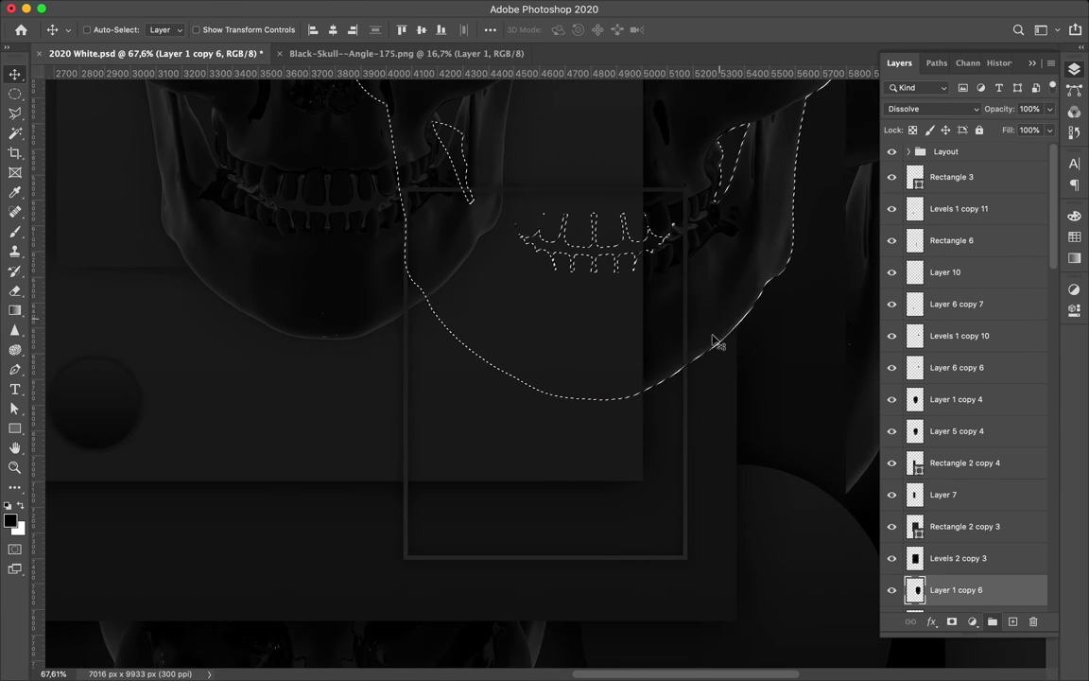
{"action": "left_click", "coordinate": [687, 409], "text": "super"}
{"action": "key", "text": "b"}
{"action": "key", "text": "e"}
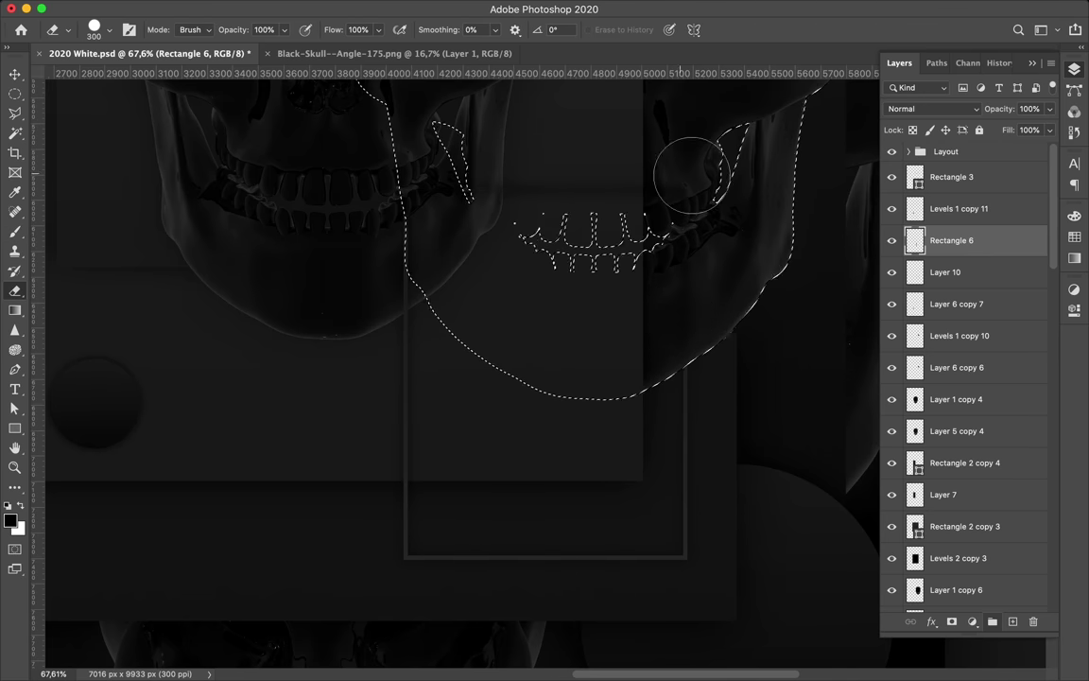
{"action": "key", "text": "alt+bracketleft"}
{"action": "key", "text": "m"}
{"action": "left_click", "coordinate": [578, 242]}
{"action": "key", "text": "e"}
{"action": "key", "text": "alt+bracketright"}
{"action": "key", "text": "v"}
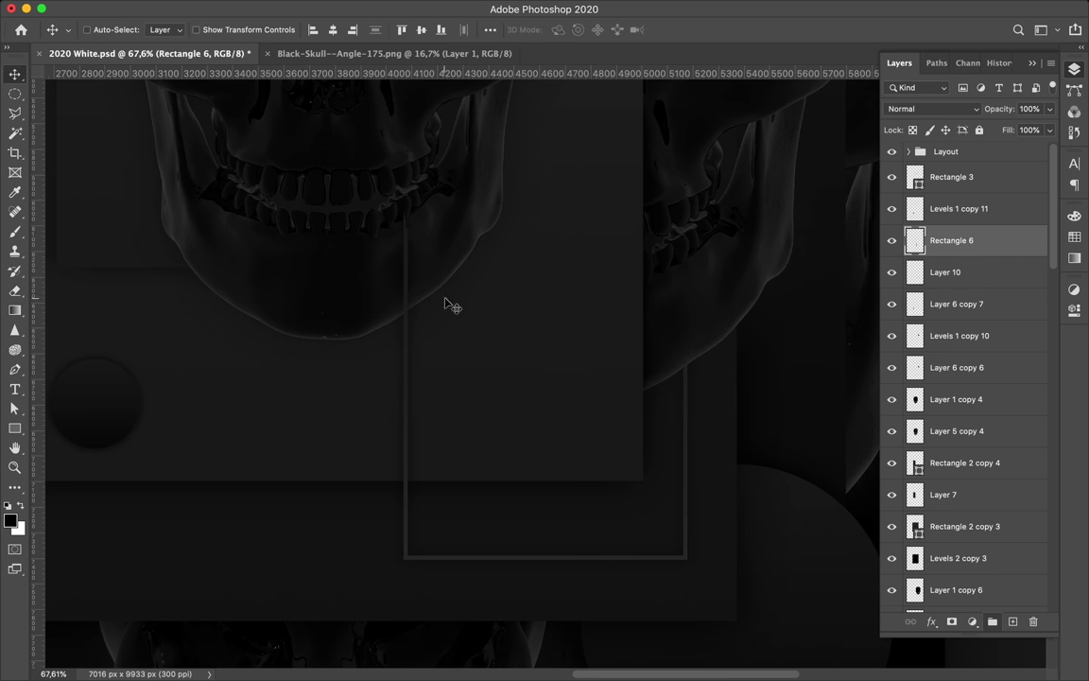
Step: Load the central skull's shape as a selection, erase the small outline and shadow where they overlap it, and deselect
{"action": "left_click", "coordinate": [370, 286]}
{"action": "left_click", "coordinate": [916, 401], "text": "super"}
{"action": "left_click", "coordinate": [916, 246]}
{"action": "key", "text": "e"}
{"action": "left_click_drag", "start_coordinate": [416, 238], "coordinate": [416, 286]}
{"action": "left_click", "coordinate": [1021, 264]}
{"action": "scroll", "coordinate": [381, 203], "scroll_direction": "down", "scroll_amount": 6}
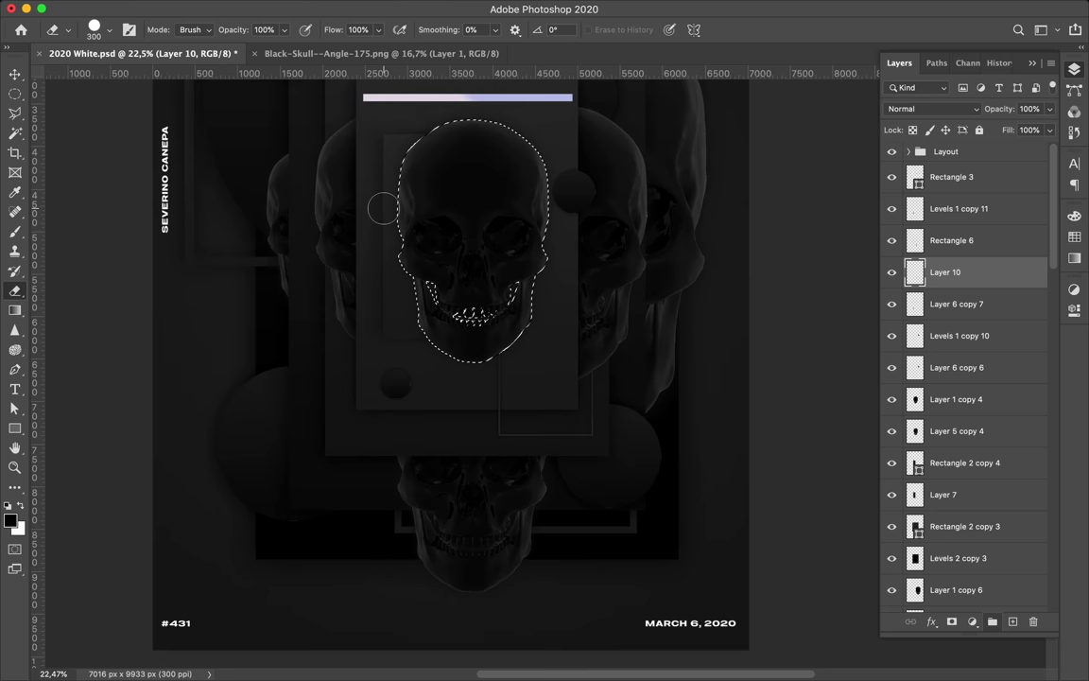
{"action": "key", "text": "v"}
{"action": "scroll", "coordinate": [314, 255], "scroll_direction": "up", "scroll_amount": 3}
{"action": "key", "text": "ctrl+d"}
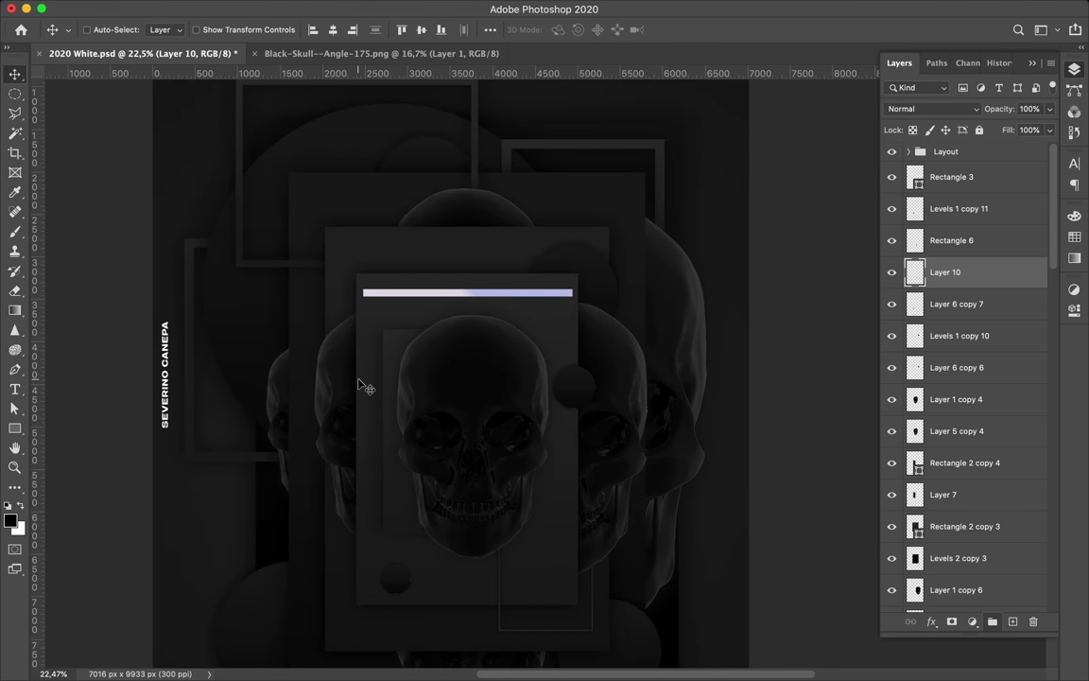
Step: Draw a tall unfilled rectangle about 1400 by 4391 px over the central skull's left half with a 31 px stroke
{"action": "key", "text": "u"}
{"action": "left_click_drag", "start_coordinate": [400, 430], "coordinate": [470, 568]}
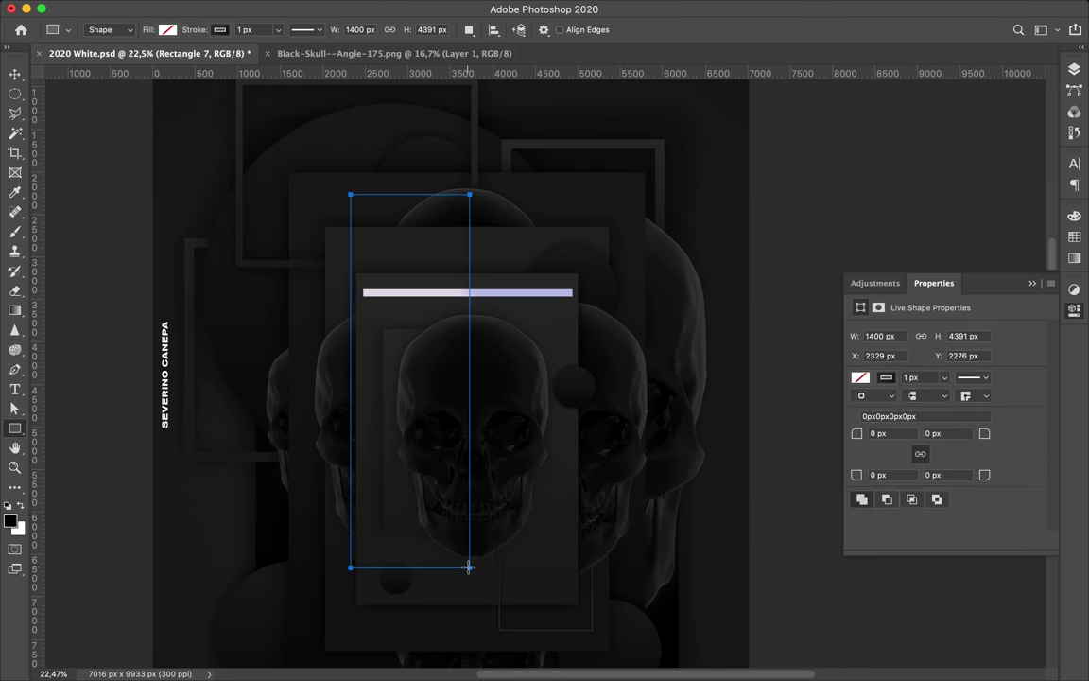
{"action": "key", "text": "a"}
{"action": "left_click", "coordinate": [312, 29]}
{"action": "left_click", "coordinate": [397, 278]}
{"action": "key", "text": "v"}
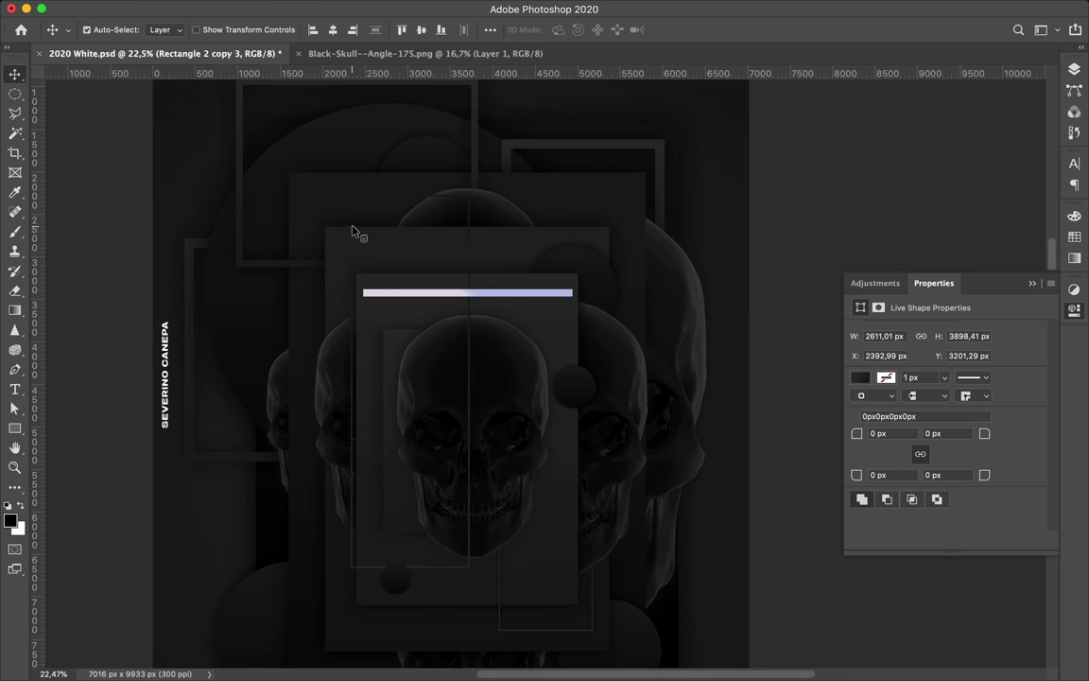
Step: Widen the tall outline leftward to about 1503 px and reverse its stroke gradient's direction
{"action": "left_click", "coordinate": [353, 244]}
{"action": "key", "text": "a"}
{"action": "left_click", "coordinate": [280, 30]}
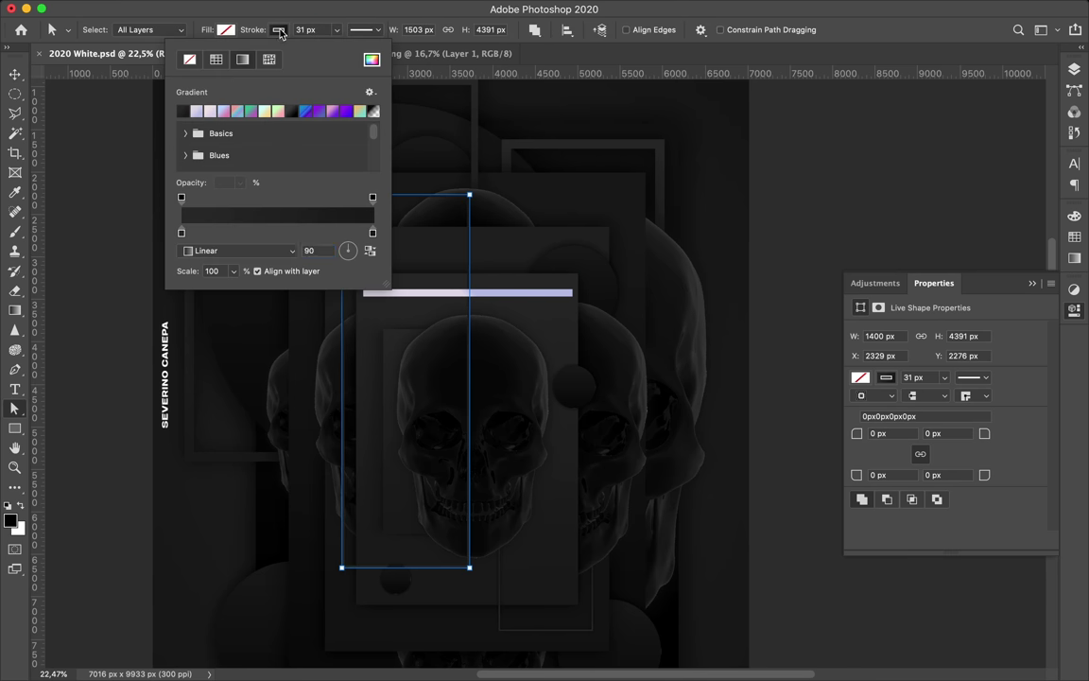
{"action": "key", "text": "Escape"}
{"action": "key", "text": "v"}
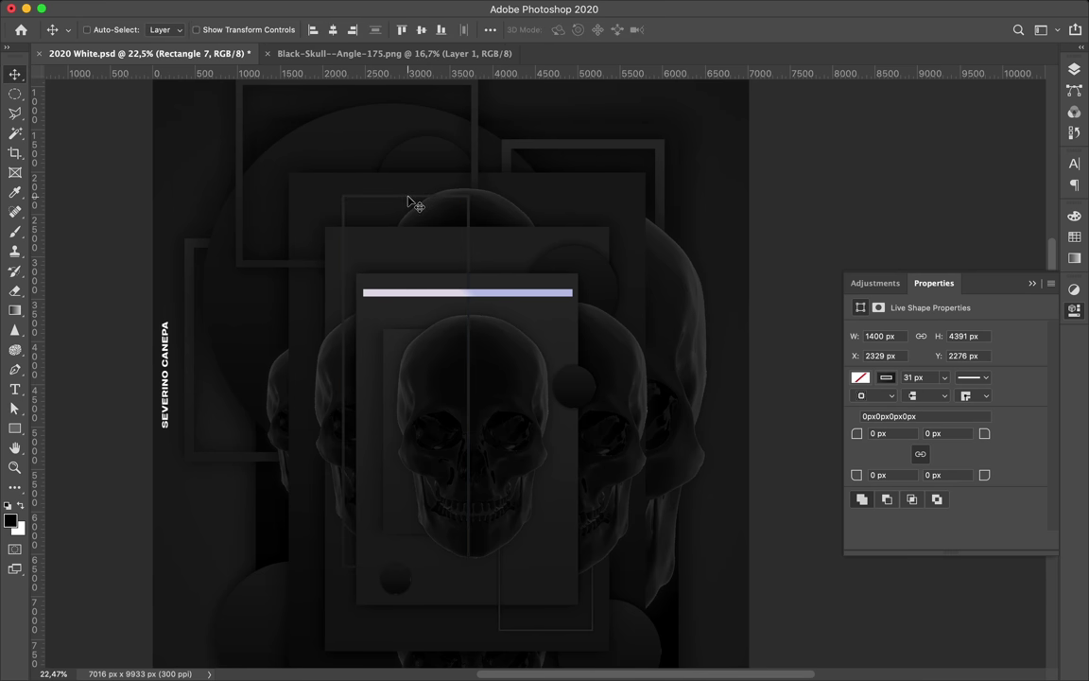
Step: Set the tall outline's stroke width to 41 px
{"action": "key", "text": "a"}
{"action": "left_click", "coordinate": [324, 29]}
{"action": "left_click", "coordinate": [338, 143]}
{"action": "key", "text": "v"}
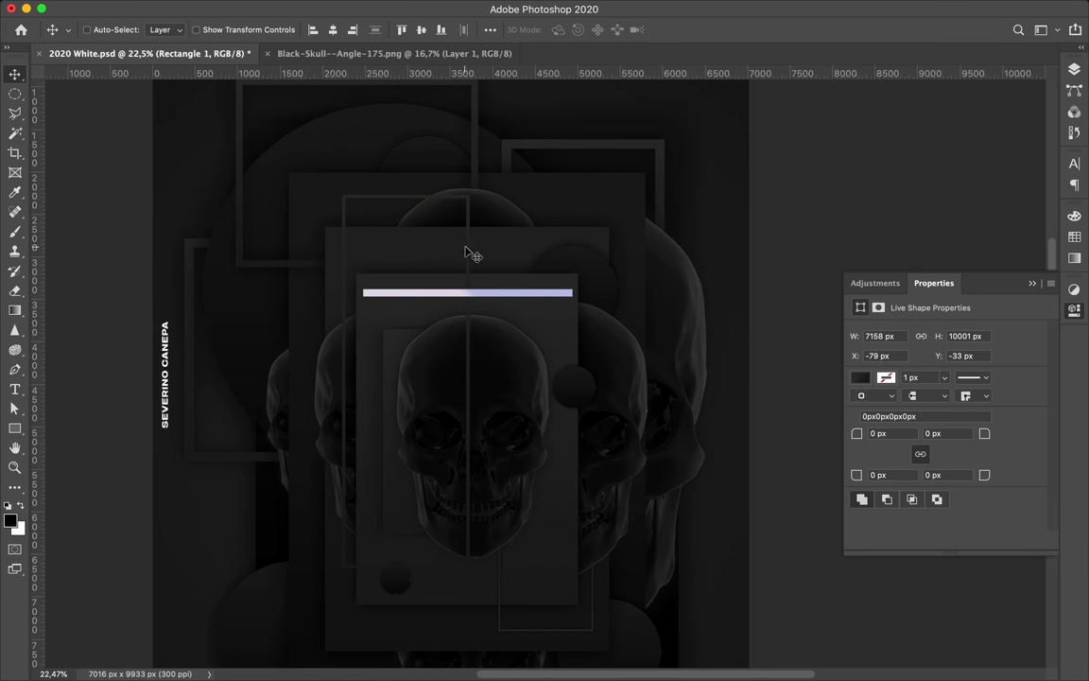
Step: Resize the tall Rectangle 7 outline to about 1300 by 4551 px by raising its upper edge and pulling its right edge inward
{"action": "scroll", "coordinate": [468, 253], "scroll_direction": "down", "scroll_amount": 2}
{"action": "key", "text": "F7"}
{"action": "left_click", "coordinate": [1001, 277]}
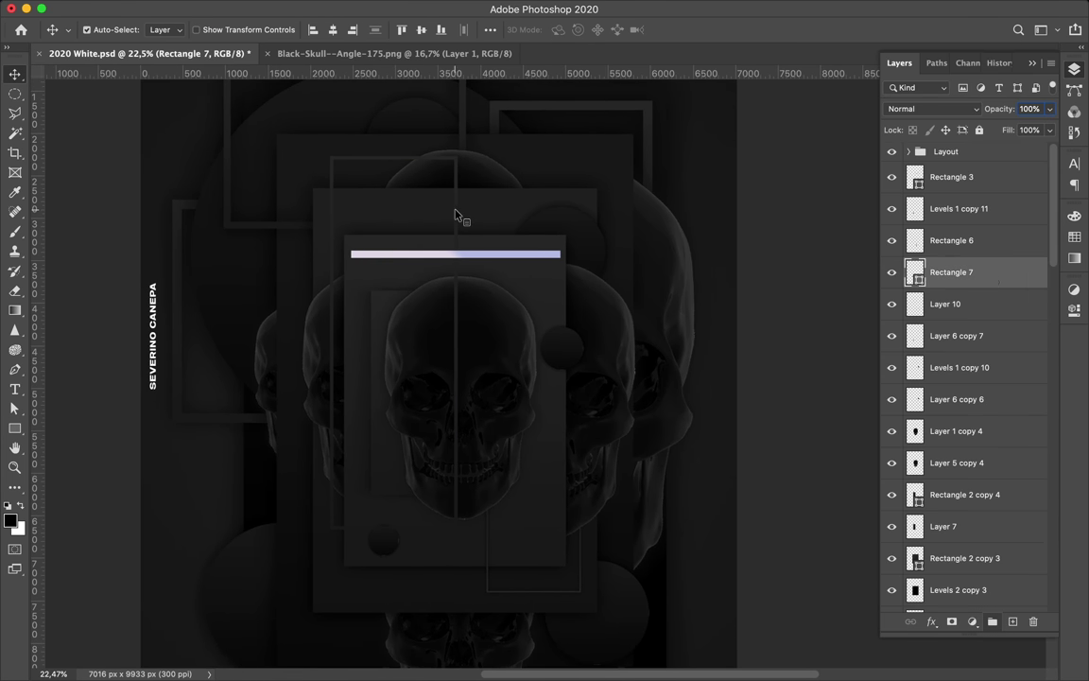
{"action": "key", "text": "a"}
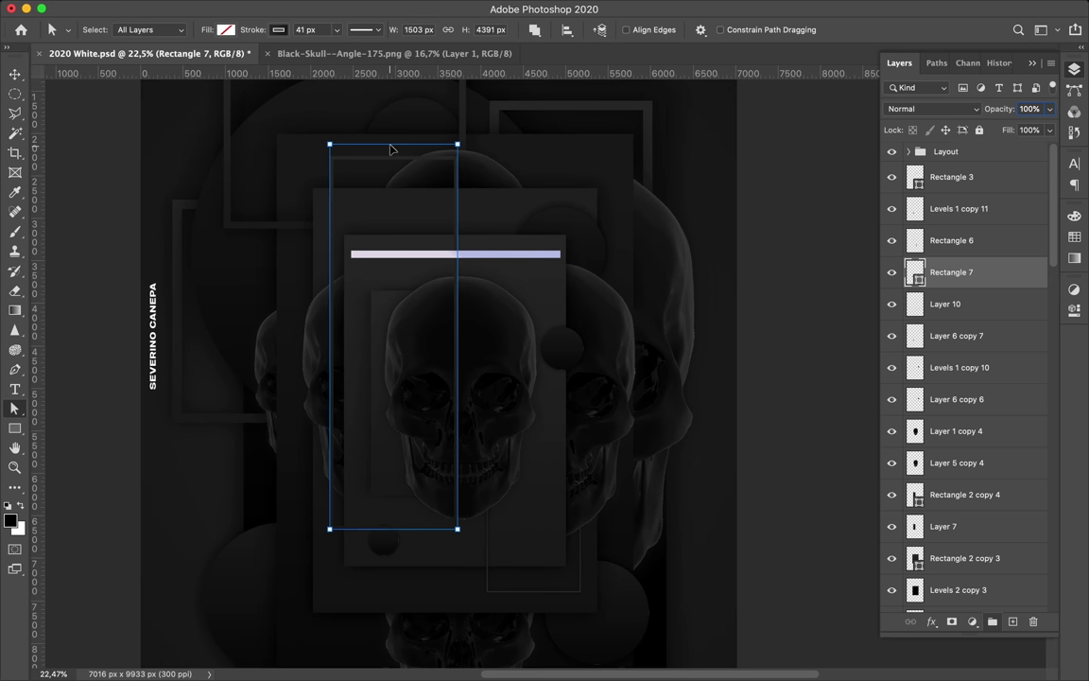
{"action": "left_click_drag", "start_coordinate": [456, 226], "coordinate": [440, 225]}
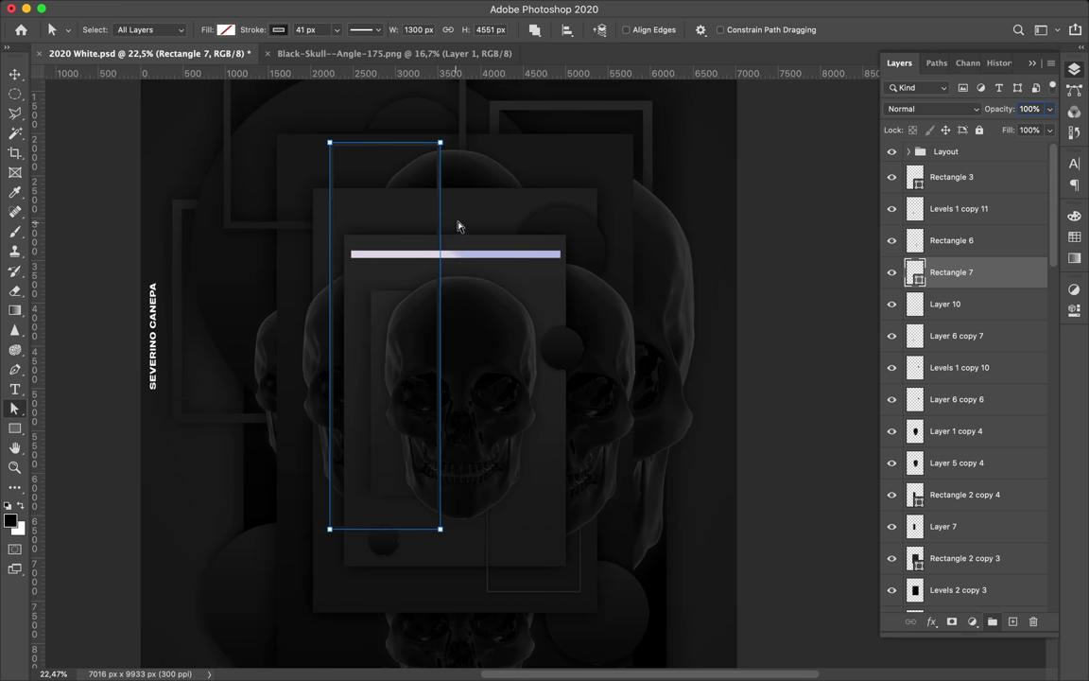
{"action": "key", "text": "v"}
Step: Add an empty layer directly beneath Rectangle 7 and rasterize the Rectangle 7 layer
{"action": "left_click", "coordinate": [1011, 620]}
{"action": "left_click_drag", "start_coordinate": [958, 275], "coordinate": [957, 316]}
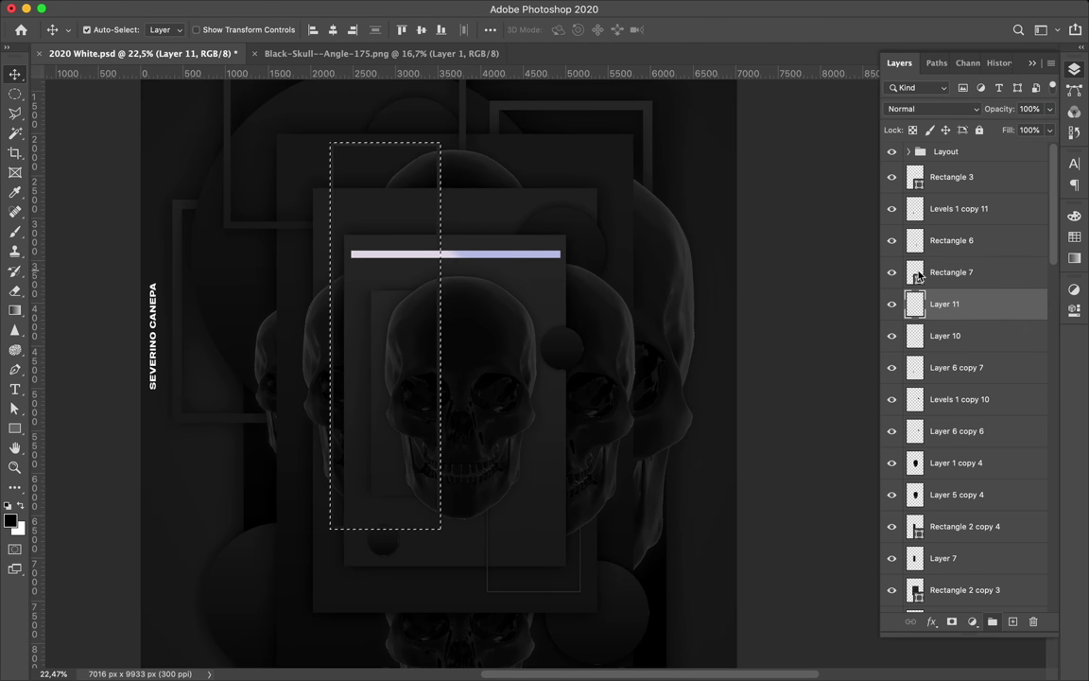
{"action": "left_click", "coordinate": [917, 276], "text": "super"}
{"action": "scroll", "coordinate": [991, 276], "scroll_direction": "up", "scroll_amount": 4}
{"action": "key", "text": "m"}
{"action": "key", "text": "super+d"}
{"action": "right_click", "coordinate": [1002, 274]}
{"action": "left_click", "coordinate": [864, 249]}
{"action": "left_click", "coordinate": [980, 304]}
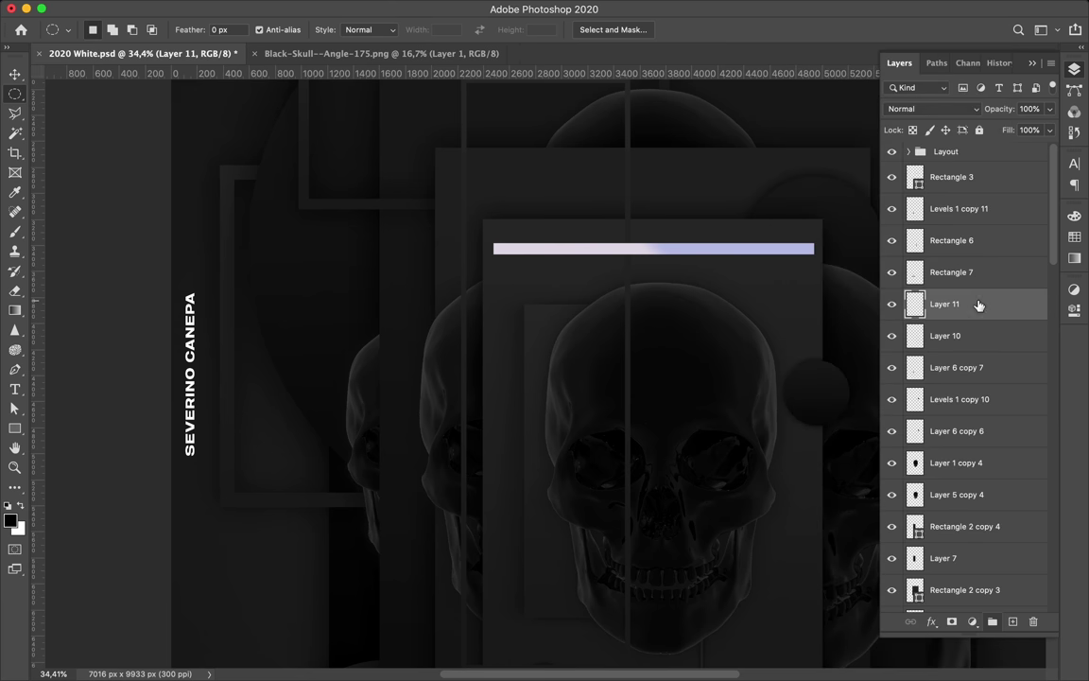
Step: Load the tall outline's shape as a selection and paint it black on Layer 11
{"action": "left_click", "coordinate": [914, 281], "text": "super"}
{"action": "scroll", "coordinate": [619, 314], "scroll_direction": "down", "scroll_amount": 1}
{"action": "key", "text": "b"}
{"action": "left_click", "coordinate": [507, 491]}
{"action": "key", "text": "m"}
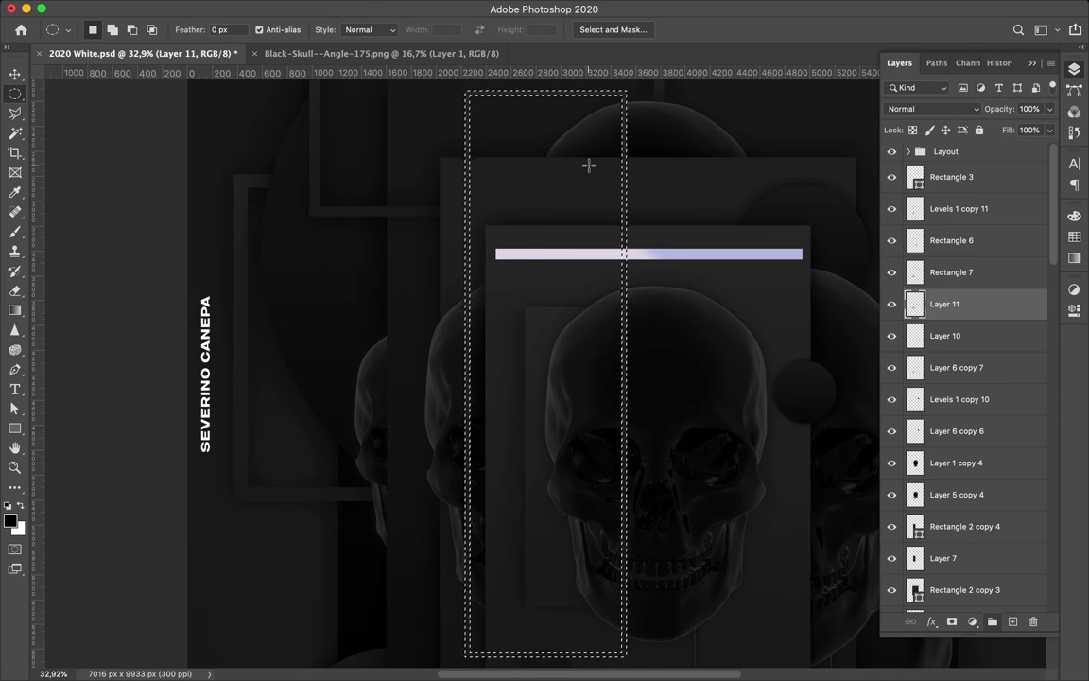
Step: Deselect, reapply the last Gaussian Blur to Layer 11, and set its fill to 76%
{"action": "left_click", "coordinate": [353, 9]}
{"action": "left_click", "coordinate": [360, 29]}
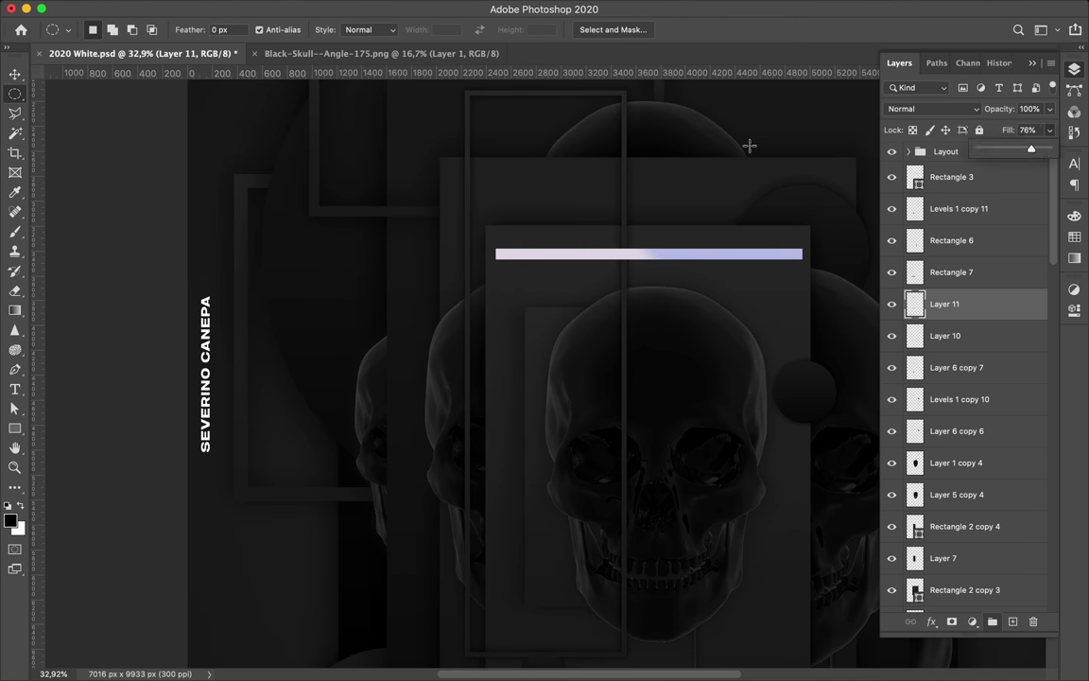
{"action": "key", "text": "v"}
Step: Merge the tall Rectangle 7 outline with its shadow on Layer 11
{"action": "left_click", "coordinate": [949, 272], "text": "shift"}
{"action": "key", "text": "super+e"}
{"action": "scroll", "coordinate": [683, 252], "scroll_direction": "down", "scroll_amount": 5}
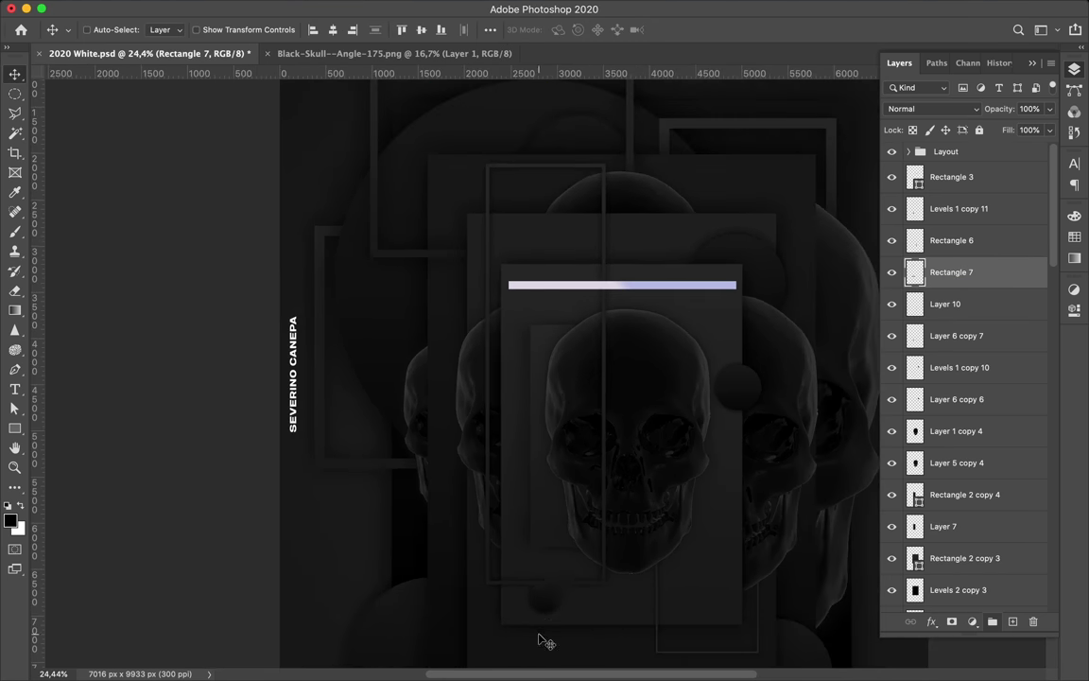
{"action": "left_click", "coordinate": [998, 209]}
{"action": "left_click", "coordinate": [1002, 241], "text": "shift"}
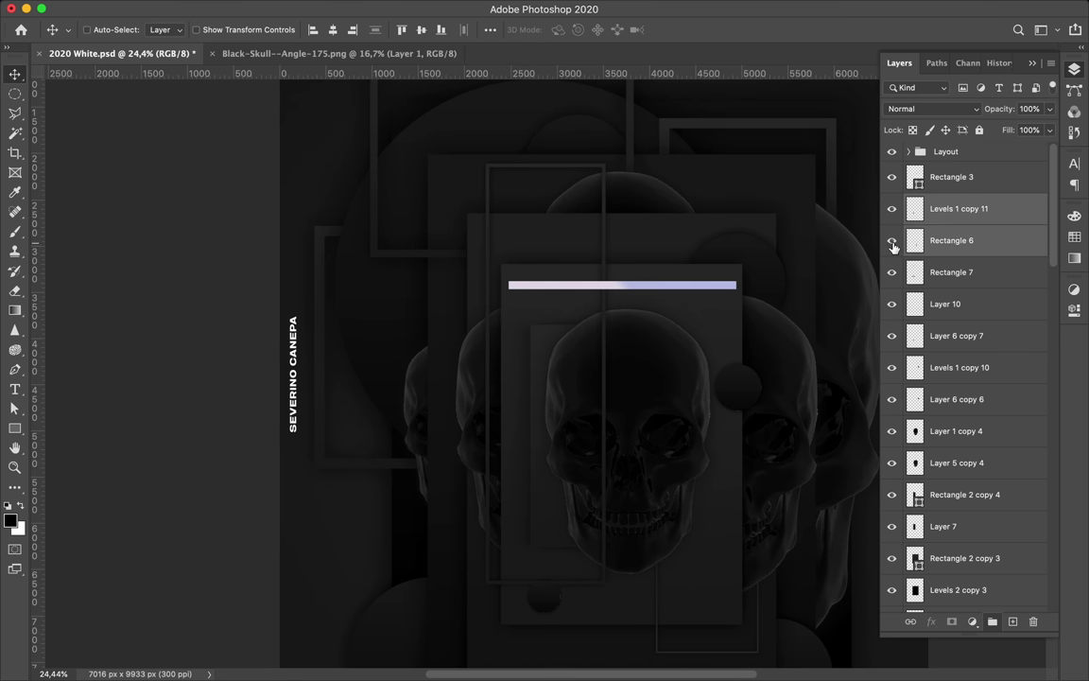
{"action": "left_click", "coordinate": [554, 594], "text": "super"}
{"action": "left_click_drag", "start_coordinate": [554, 594], "coordinate": [517, 606]}
{"action": "key", "text": "super+z"}
{"action": "left_click", "coordinate": [557, 614], "text": "super"}
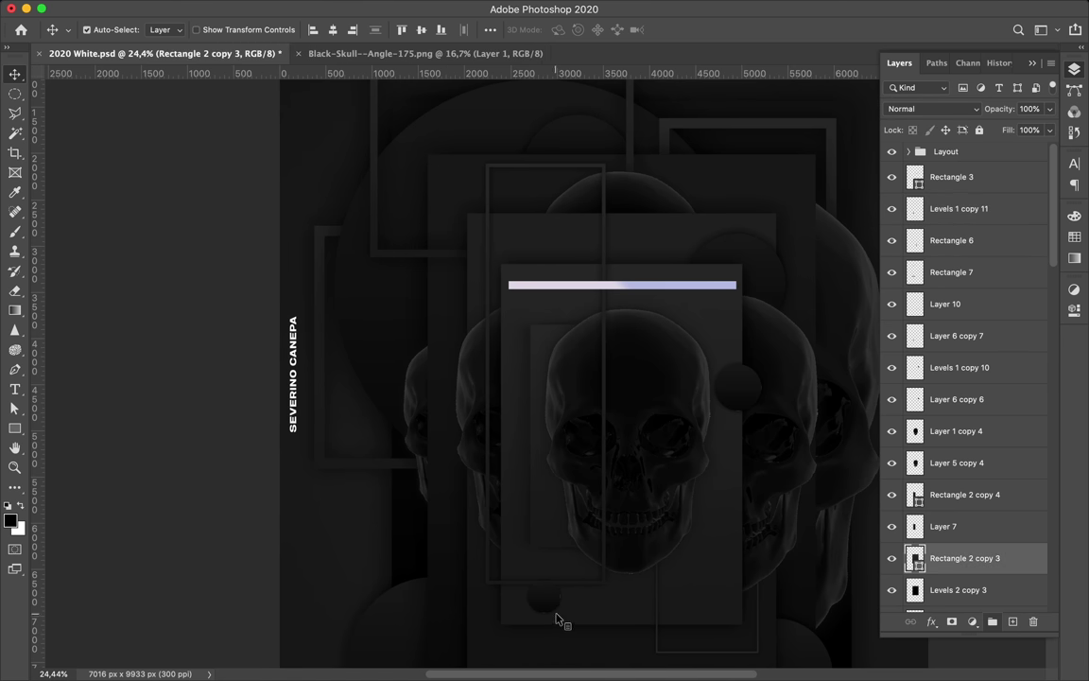
{"action": "scroll", "coordinate": [604, 602], "scroll_direction": "up", "scroll_amount": 5}
{"action": "scroll", "coordinate": [525, 445], "scroll_direction": "up", "scroll_amount": 4}
{"action": "left_click", "coordinate": [601, 414], "text": "super"}
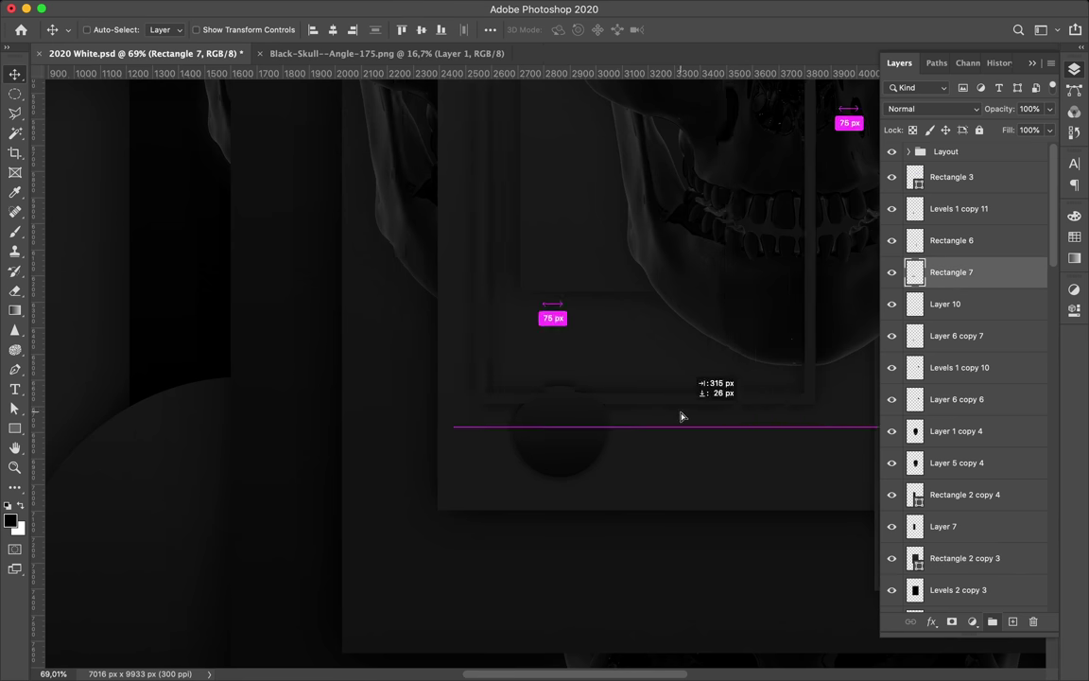
{"action": "scroll", "coordinate": [629, 406], "scroll_direction": "up", "scroll_amount": 10}
{"action": "left_click_drag", "start_coordinate": [474, 467], "coordinate": [386, 466]}
Step: Move the small lower circle's shadow, Layer 6 copy 7, directly beneath Levels 1 copy 11 and merge the two
{"action": "left_click", "coordinate": [892, 273]}
{"action": "left_click", "coordinate": [571, 415], "text": "super"}
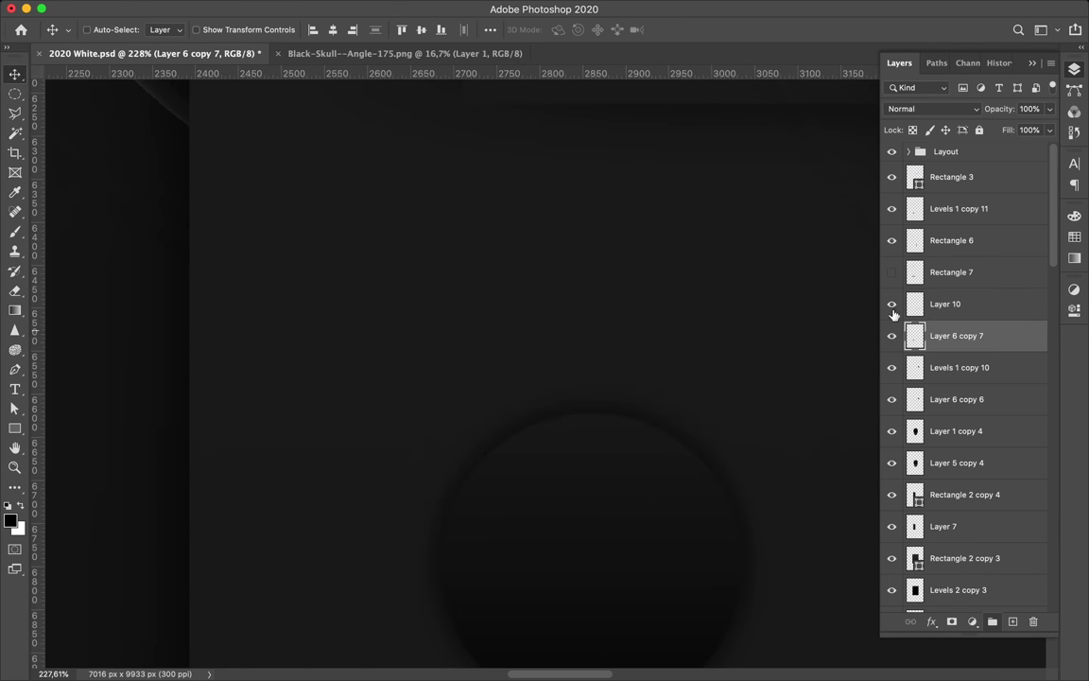
{"action": "left_click_drag", "start_coordinate": [974, 346], "coordinate": [951, 227]}
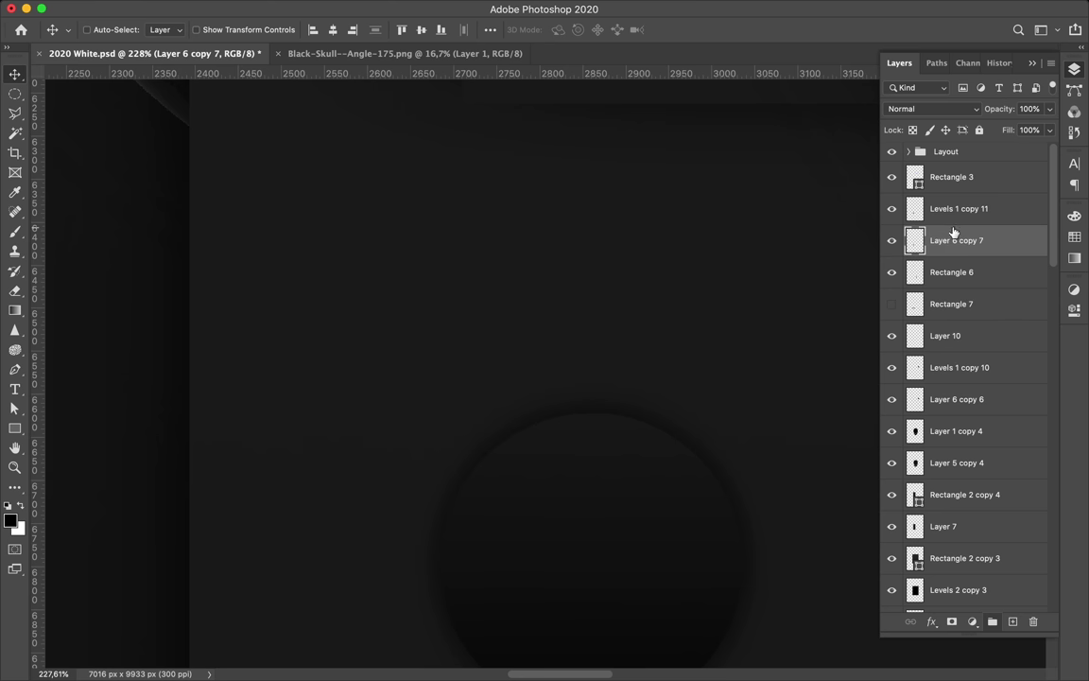
{"action": "left_click", "coordinate": [1049, 129]}
{"action": "key", "text": "Delete"}
Step: Load the front skull's shape from Layer 1 copy 4 as a selection
{"action": "scroll", "coordinate": [739, 331], "scroll_direction": "down", "scroll_amount": 10}
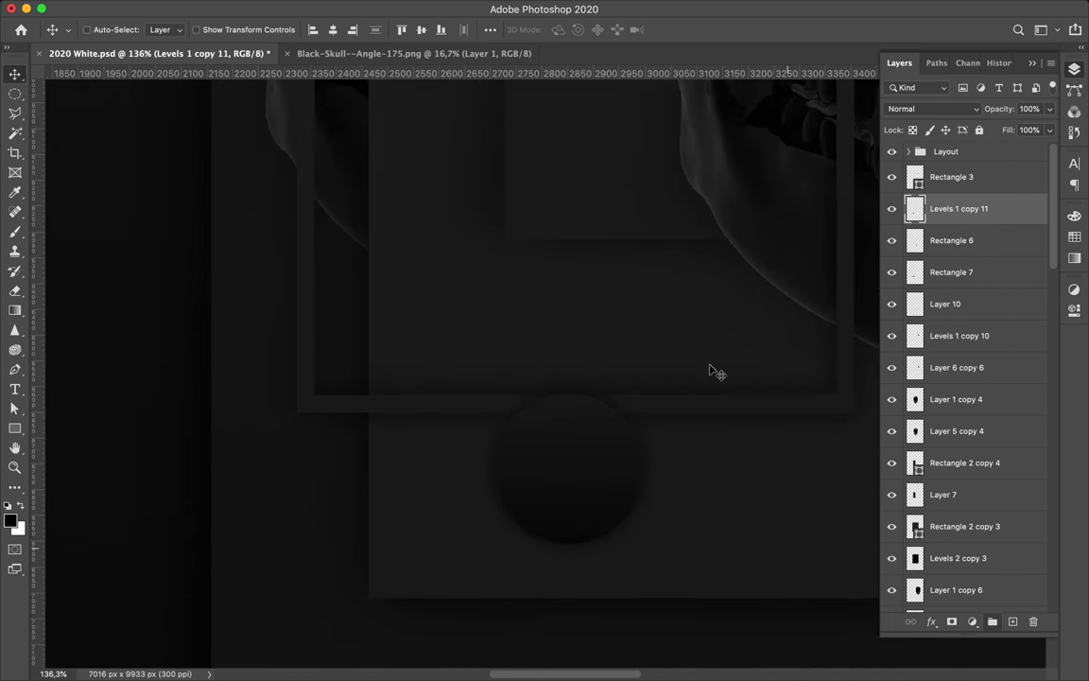
{"action": "scroll", "coordinate": [511, 489], "scroll_direction": "up", "scroll_amount": 5}
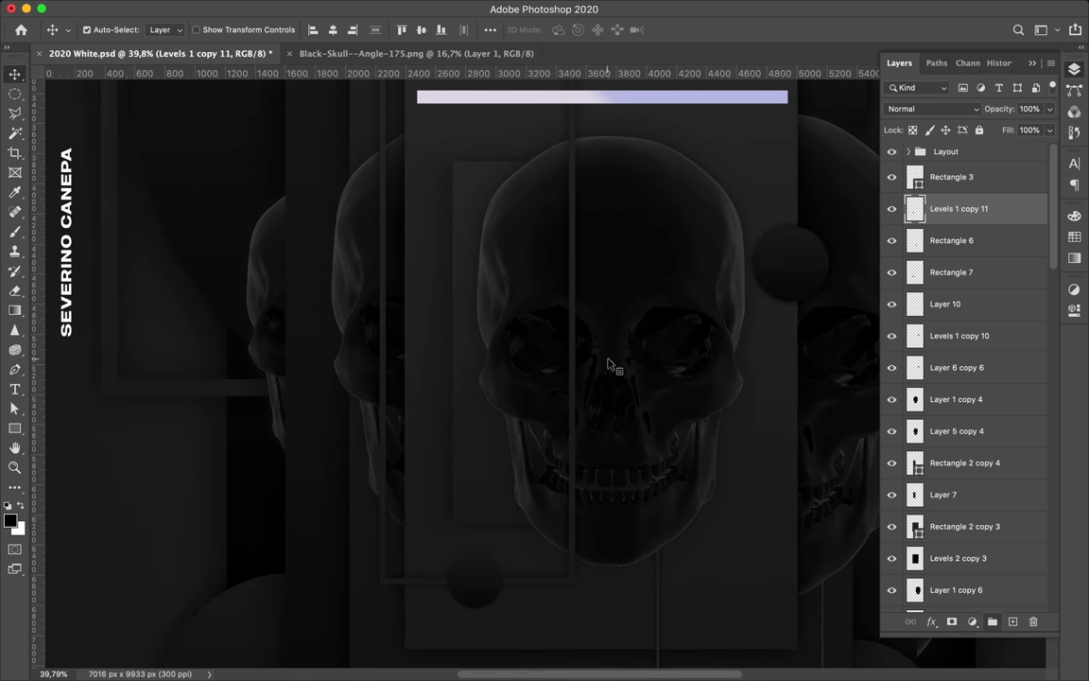
{"action": "left_click", "coordinate": [608, 364], "text": "super"}
{"action": "left_click", "coordinate": [915, 399], "text": "super"}
Step: Toggle the visibility of the upper layers one at a time to identify which layer holds the tall frame
{"action": "left_click", "coordinate": [958, 209]}
{"action": "left_click", "coordinate": [894, 209]}
{"action": "left_click", "coordinate": [894, 209]}
{"action": "left_click", "coordinate": [894, 241]}
{"action": "left_click", "coordinate": [895, 241]}
{"action": "left_click", "coordinate": [894, 273]}
{"action": "left_click", "coordinate": [894, 273]}
{"action": "left_click", "coordinate": [895, 307]}
{"action": "left_click", "coordinate": [895, 307]}
{"action": "left_click", "coordinate": [895, 338]}
{"action": "left_click", "coordinate": [894, 338]}
{"action": "left_click", "coordinate": [895, 339]}
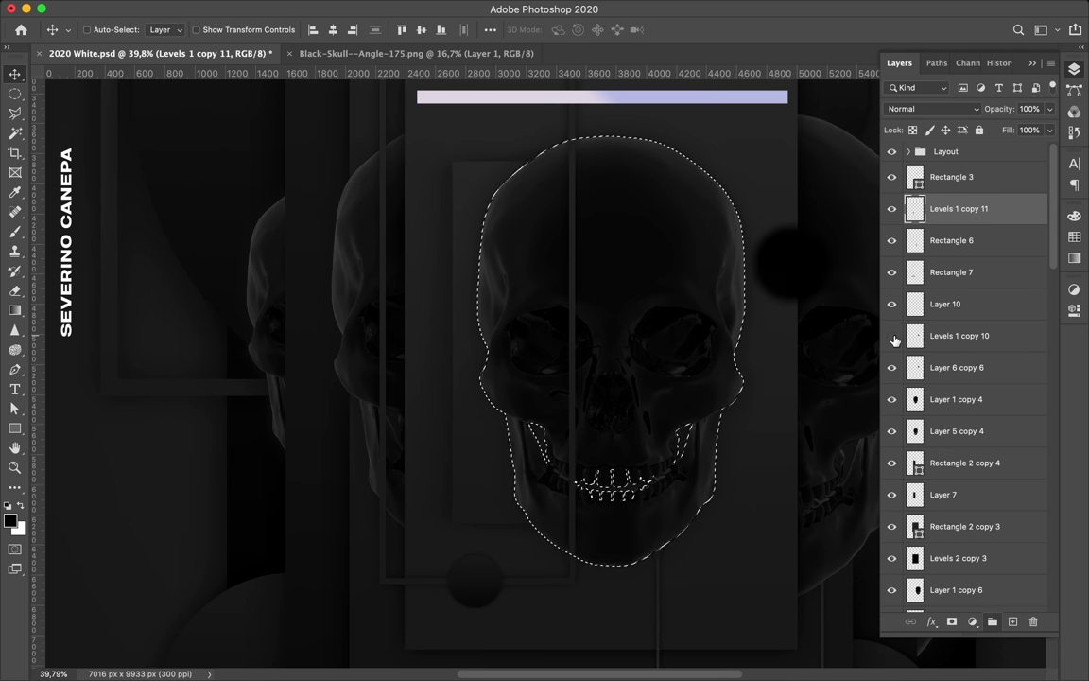
{"action": "left_click", "coordinate": [895, 338]}
{"action": "left_click", "coordinate": [891, 179]}
{"action": "left_click", "coordinate": [891, 178]}
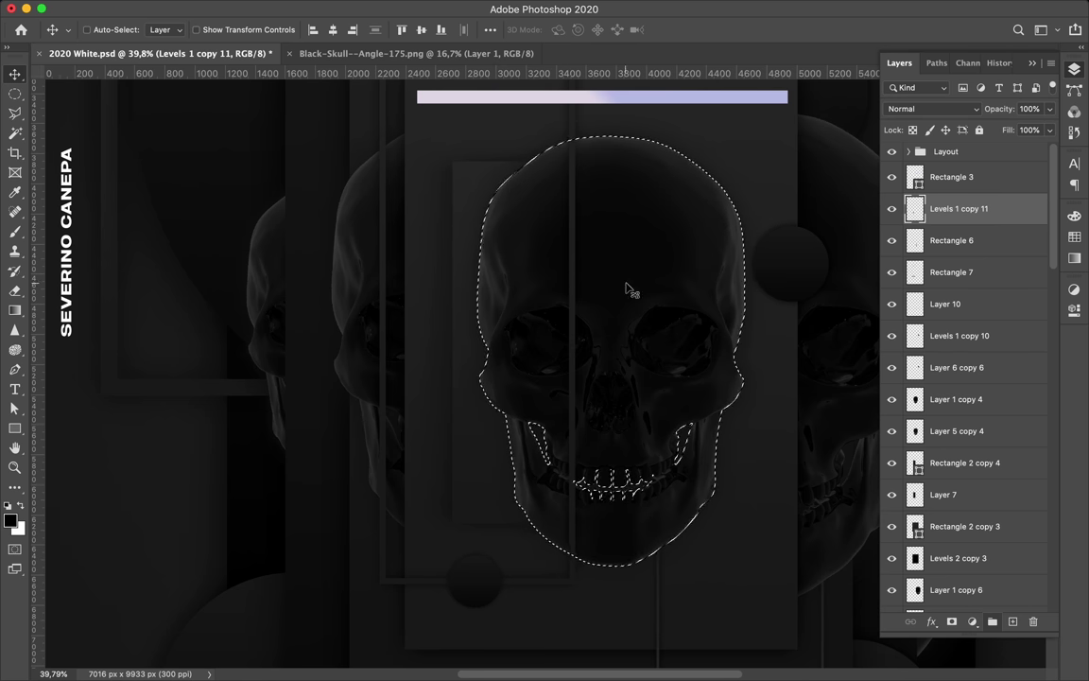
Step: Select the tall frame's Rectangle 7 layer and erase the part crossing the front skull inside the selection
{"action": "key", "text": "b"}
{"action": "key", "text": "e"}
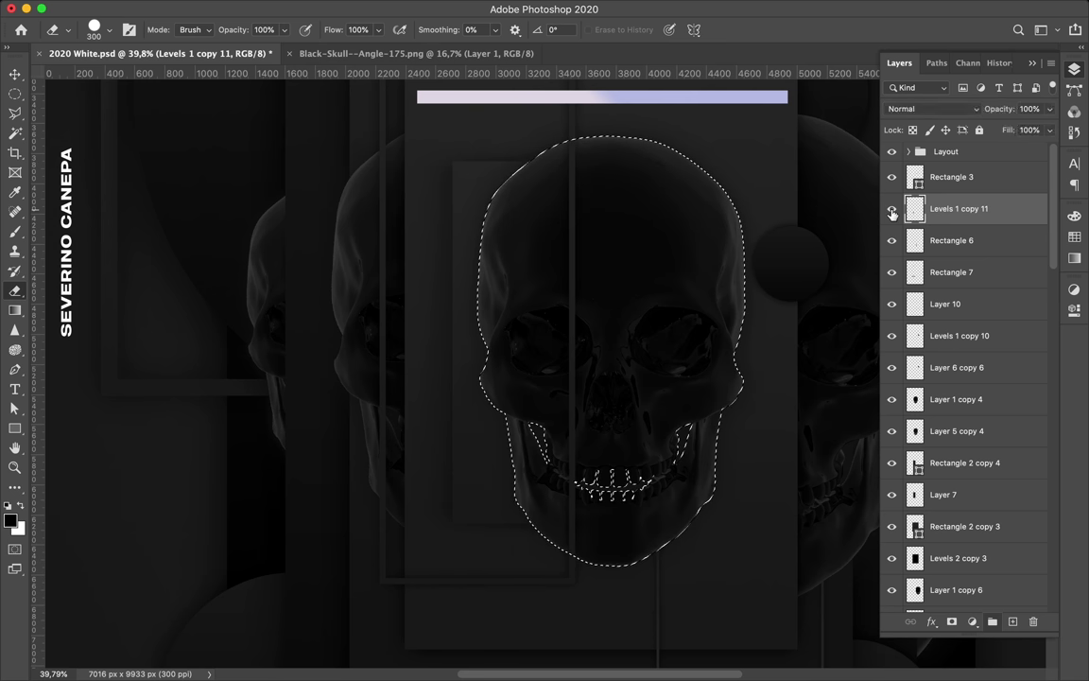
{"action": "key", "text": "v"}
{"action": "left_click", "coordinate": [383, 347]}
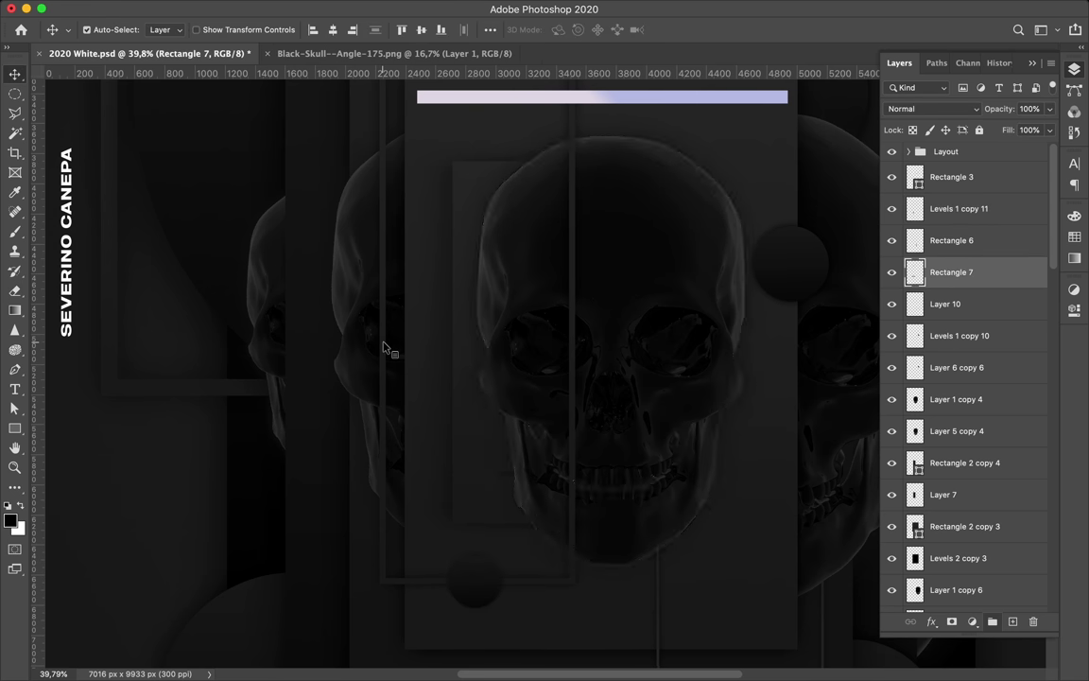
{"action": "key", "text": "e"}
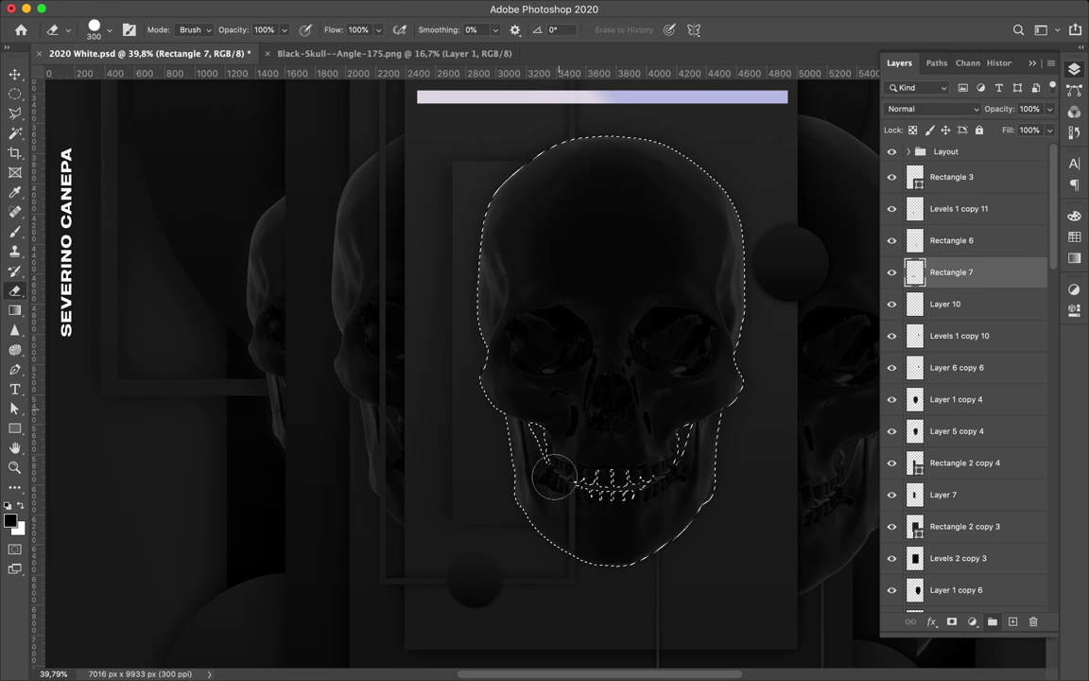
Step: Load the front panel's shape as a selection, erase the Rectangle 7 frame line above the skull within it, and deselect
{"action": "scroll", "coordinate": [570, 250], "scroll_direction": "up", "scroll_amount": 5}
{"action": "key", "text": "v"}
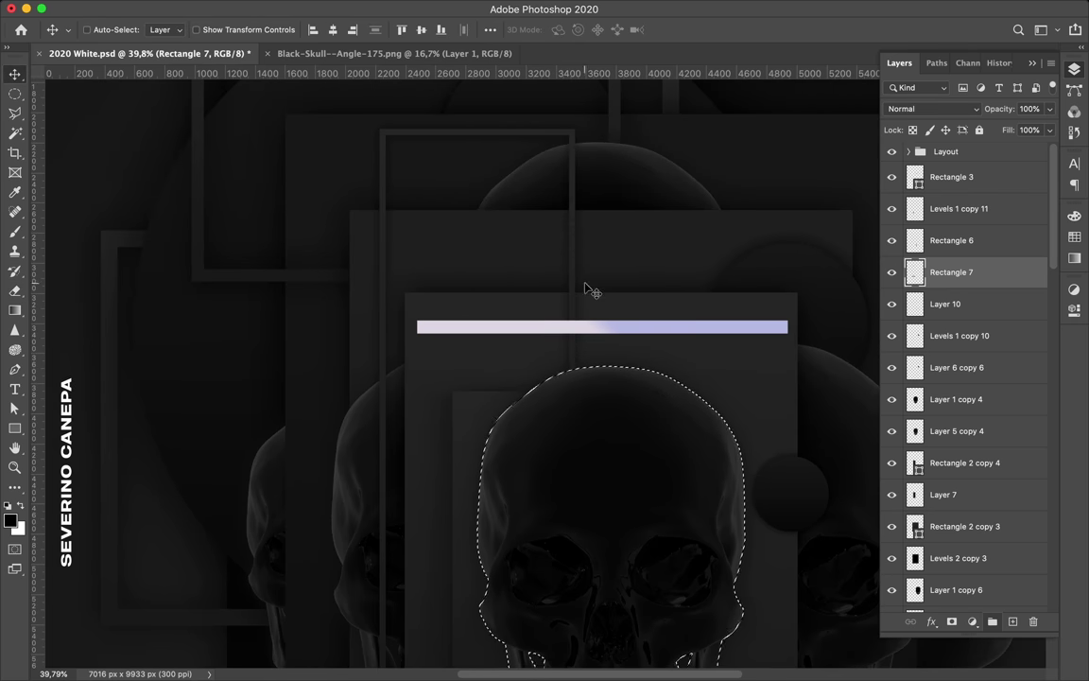
{"action": "left_click", "coordinate": [636, 350], "text": "super"}
{"action": "left_click", "coordinate": [1040, 272]}
{"action": "key", "text": "e"}
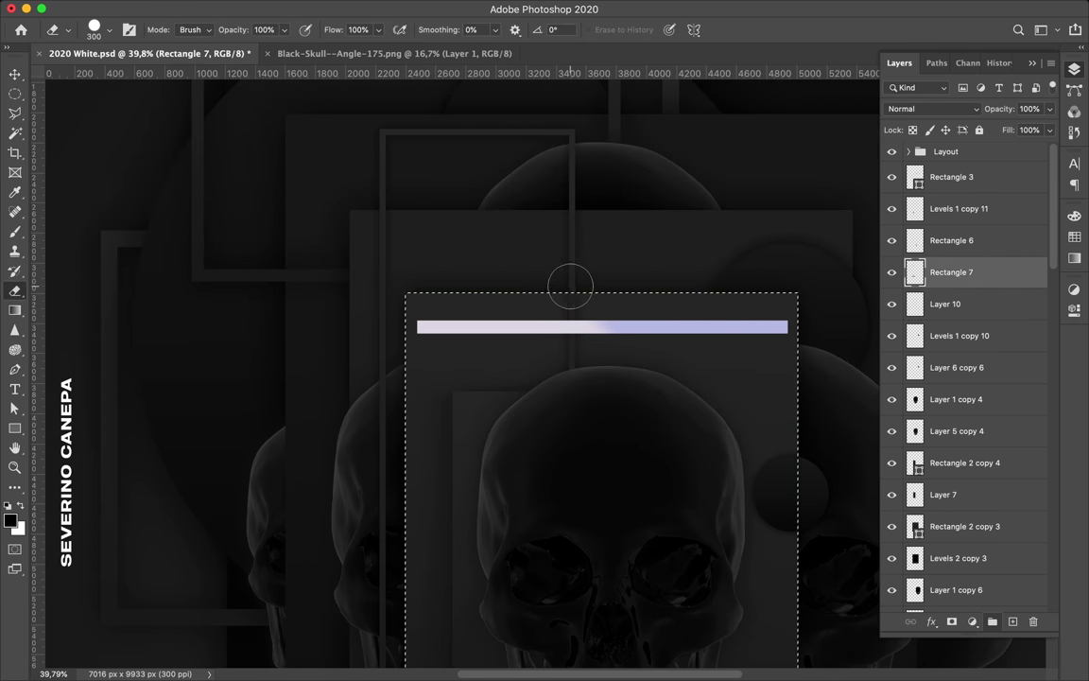
{"action": "scroll", "coordinate": [572, 459], "scroll_direction": "down", "scroll_amount": 4}
{"action": "key", "text": "v"}
{"action": "key", "text": "m"}
{"action": "key", "text": "super+d"}
Step: Draw an outlined rectangle about 2728 by 1642 px across the front skull and the skulls to its right
{"action": "scroll", "coordinate": [574, 461], "scroll_direction": "down", "scroll_amount": 3}
{"action": "scroll", "coordinate": [574, 461], "scroll_direction": "up", "scroll_amount": 2}
{"action": "scroll", "coordinate": [574, 460], "scroll_direction": "right", "scroll_amount": 2}
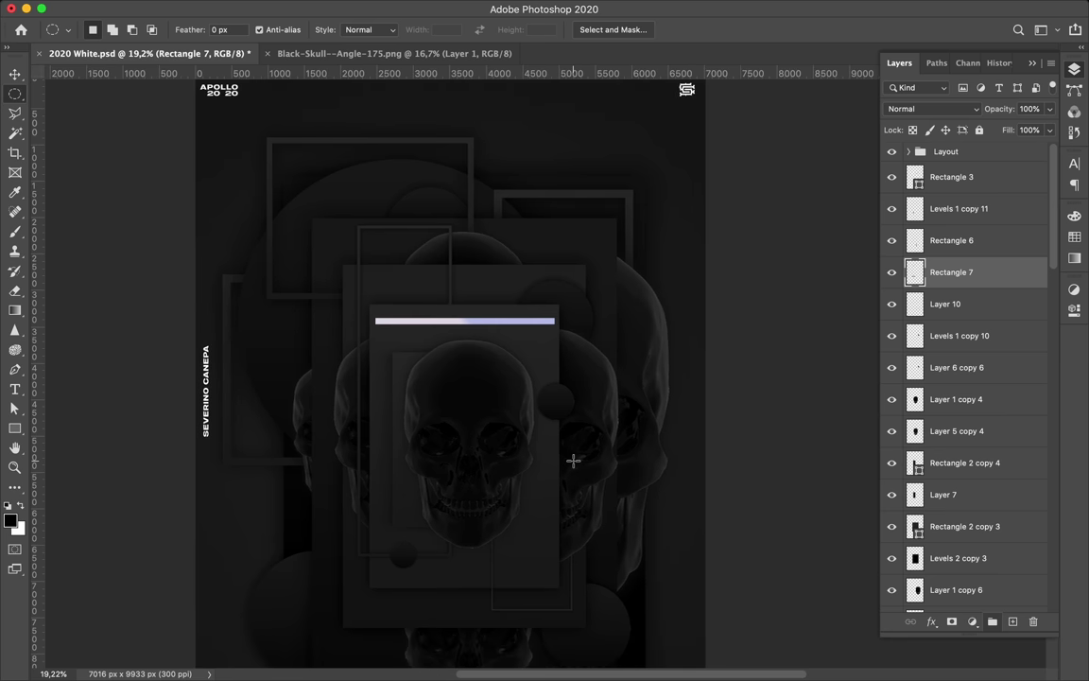
{"action": "key", "text": "u"}
{"action": "left_click_drag", "start_coordinate": [484, 291], "coordinate": [686, 409]}
Step: Select the new Rectangle 8 outline and adjust its linear stroke gradient
{"action": "key", "text": "a"}
{"action": "left_click", "coordinate": [423, 165]}
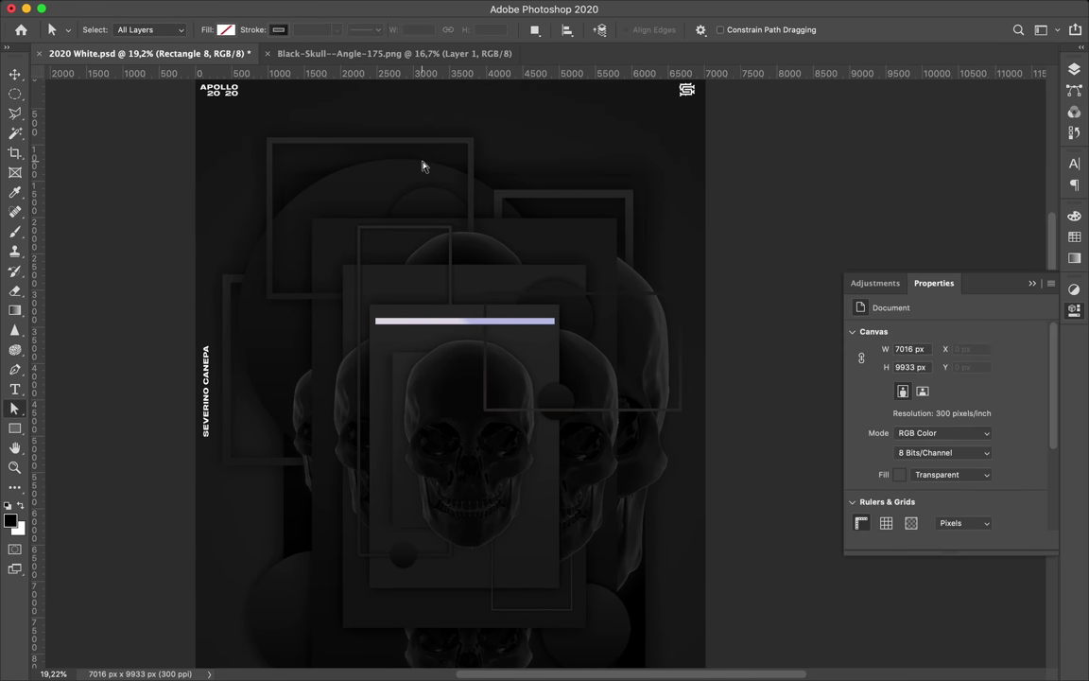
{"action": "key", "text": "v"}
{"action": "left_click", "coordinate": [681, 399]}
{"action": "key", "text": "a"}
{"action": "left_click", "coordinate": [281, 31]}
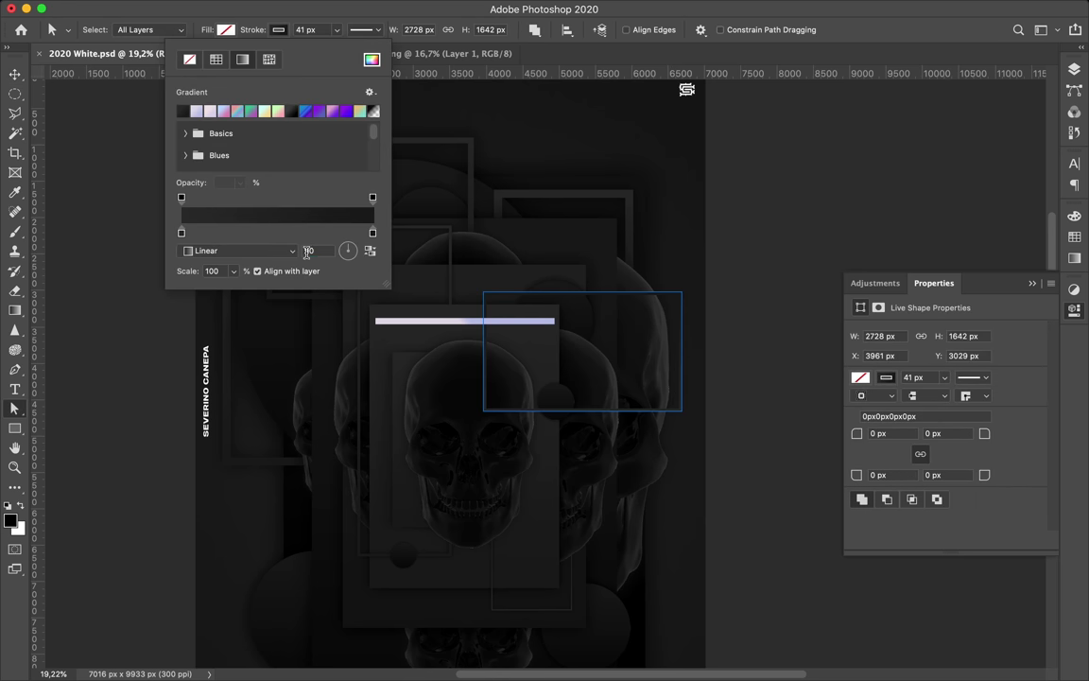
{"action": "key", "text": "Escape"}
{"action": "key", "text": "v"}
{"action": "scroll", "coordinate": [548, 378], "scroll_direction": "up", "scroll_amount": 3}
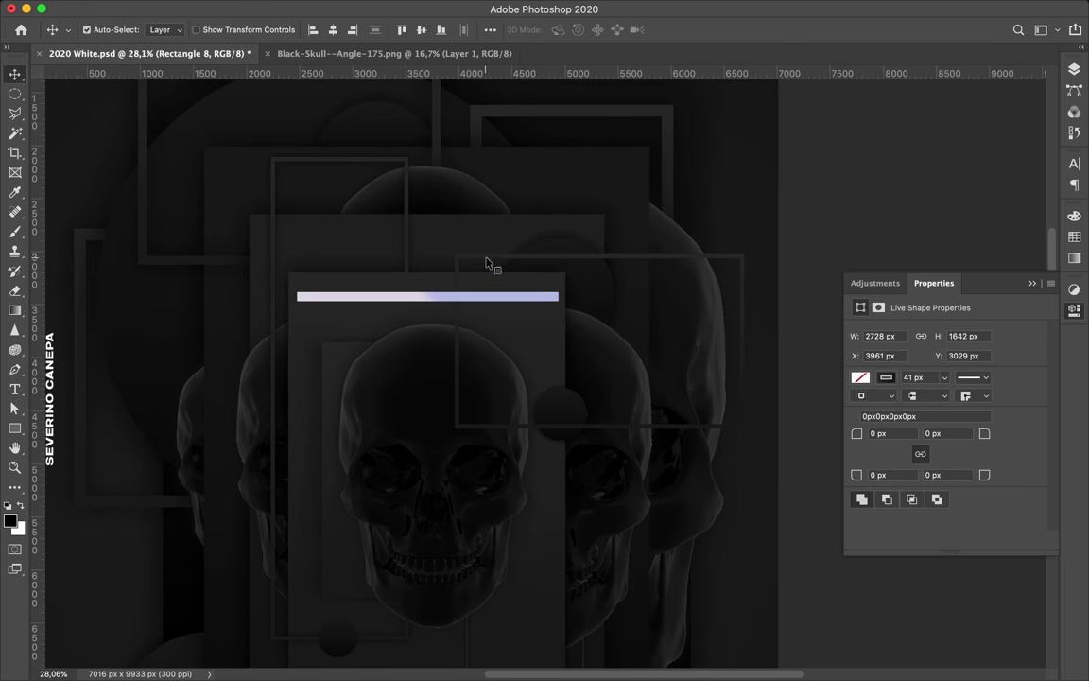
Step: Rasterize the Rectangle 8 layer and add an empty layer directly beneath it
{"action": "left_click", "coordinate": [1074, 69]}
{"action": "left_click", "coordinate": [988, 272], "text": "alt"}
{"action": "key", "text": "super+0"}
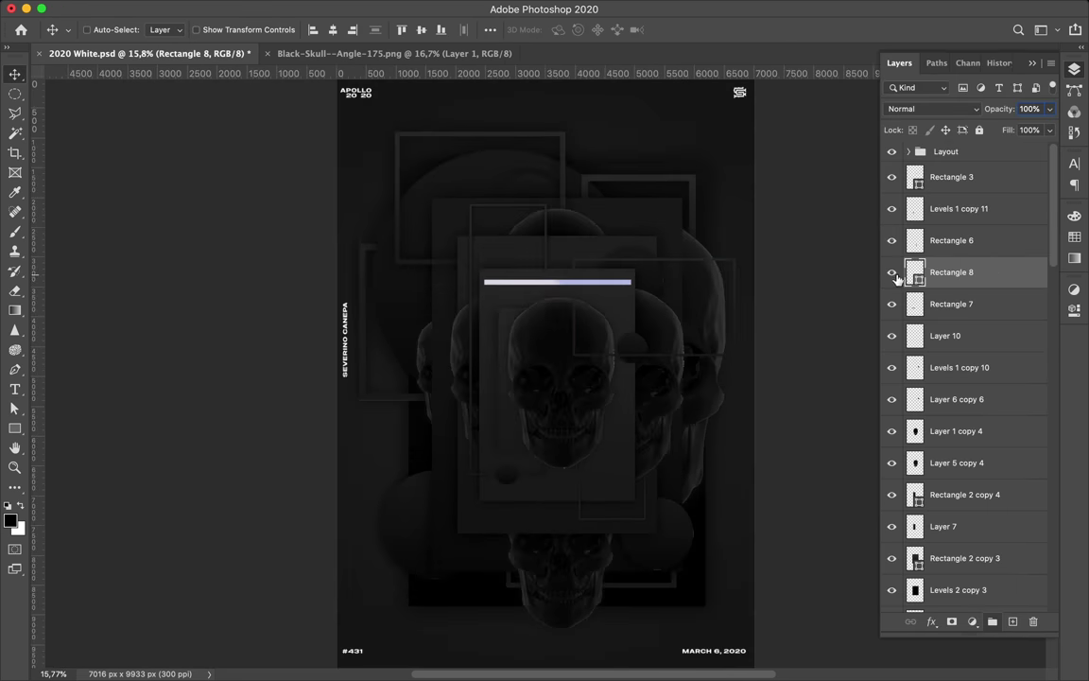
{"action": "right_click", "coordinate": [1008, 278]}
{"action": "left_click", "coordinate": [887, 248]}
{"action": "left_click", "coordinate": [983, 305]}
{"action": "left_click", "coordinate": [1014, 622]}
Step: Load the Rectangle 8 outline as a selection and paint it black on Layer 11
{"action": "left_click", "coordinate": [916, 274], "text": "super"}
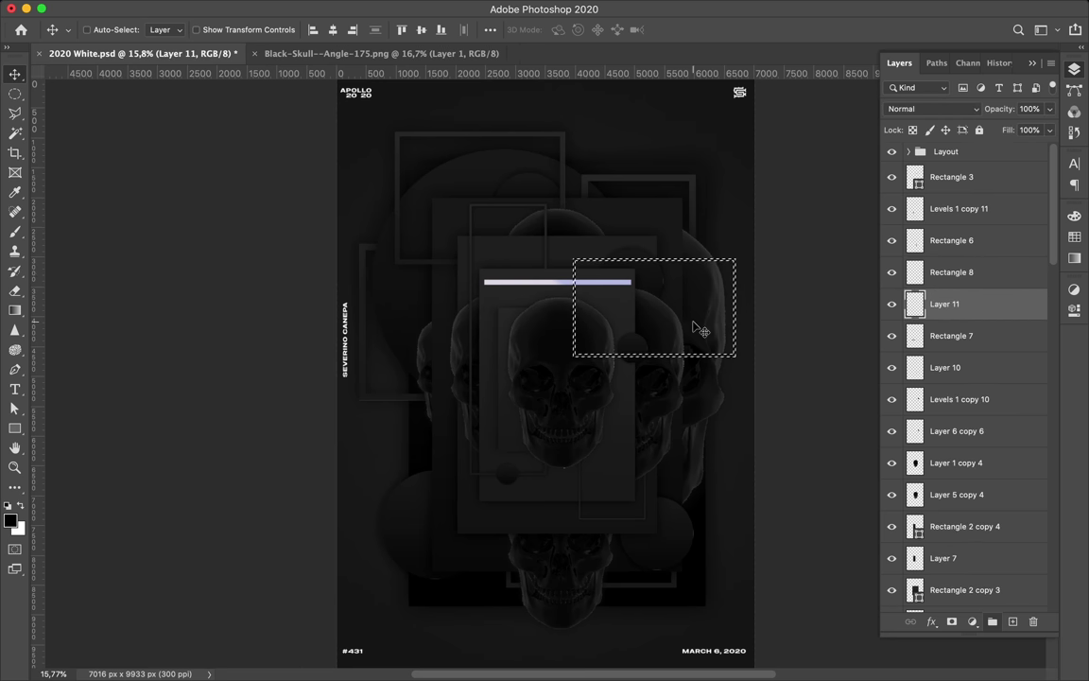
{"action": "key", "text": "b"}
{"action": "left_click", "coordinate": [606, 308]}
Step: Deselect and reapply the last Gaussian Blur to Layer 11
{"action": "key", "text": "super+d"}
{"action": "key", "text": "m"}
{"action": "key", "text": "v"}
{"action": "left_click", "coordinate": [356, 8]}
{"action": "left_click", "coordinate": [416, 25]}
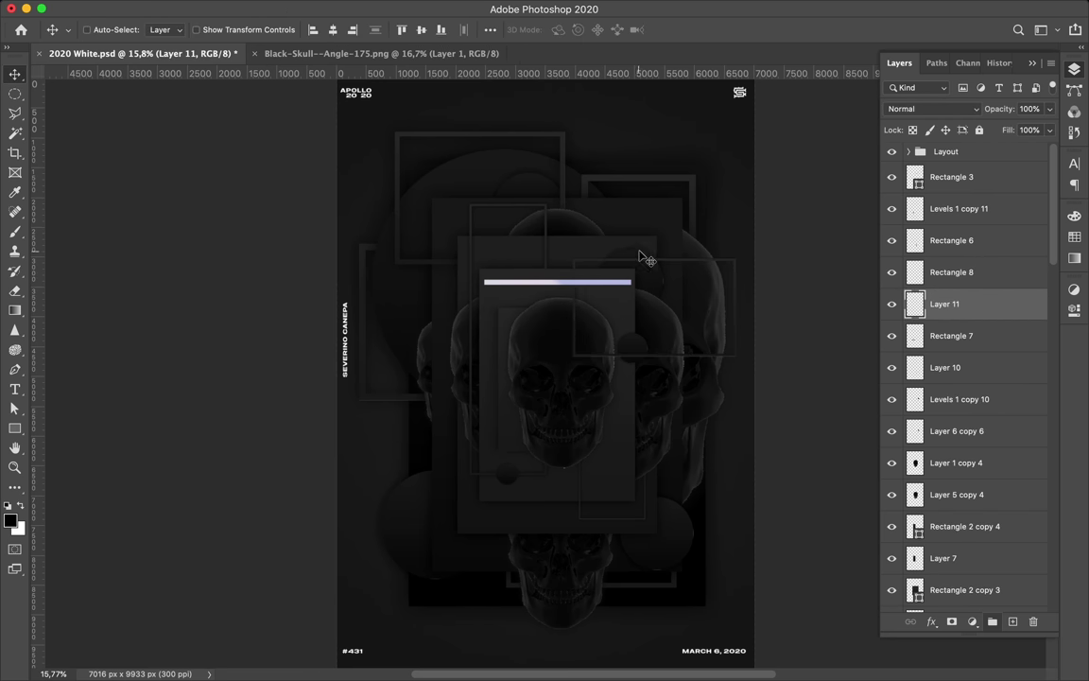
Step: Merge the Rectangle 8 outline with its shadow on Layer 11
{"action": "scroll", "coordinate": [682, 321], "scroll_direction": "up", "scroll_amount": 3}
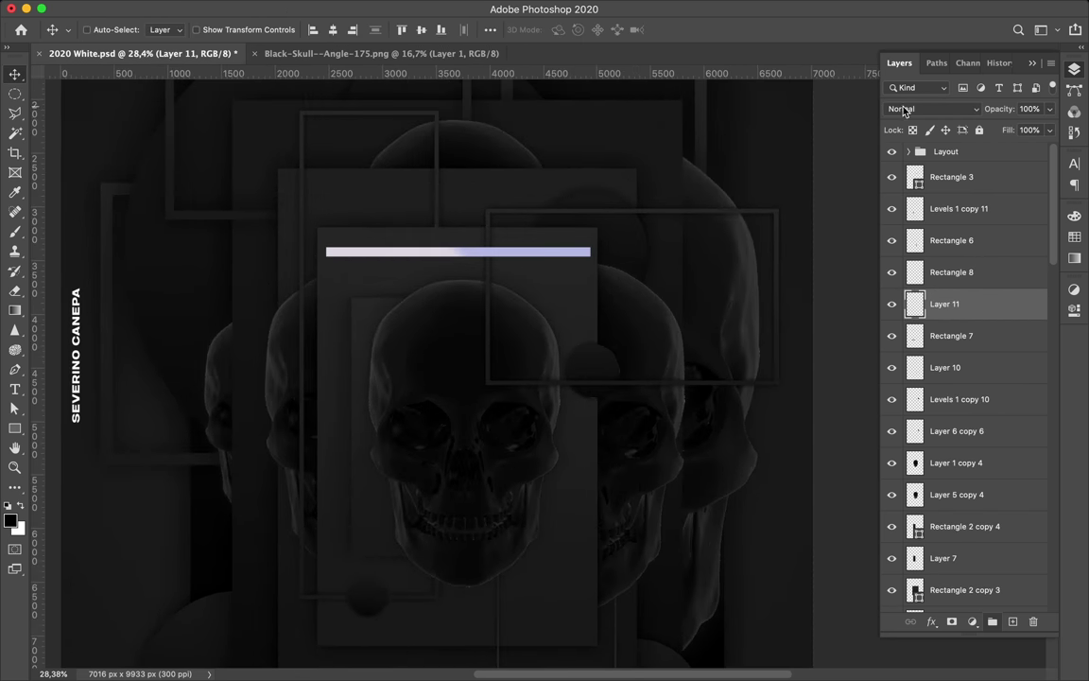
{"action": "left_click", "coordinate": [919, 275], "text": "shift"}
{"action": "key", "text": "ctrl+e"}
Step: Load the front skull's shape as a selection and erase the part of Rectangle 8 that crosses it
{"action": "left_click", "coordinate": [905, 433]}
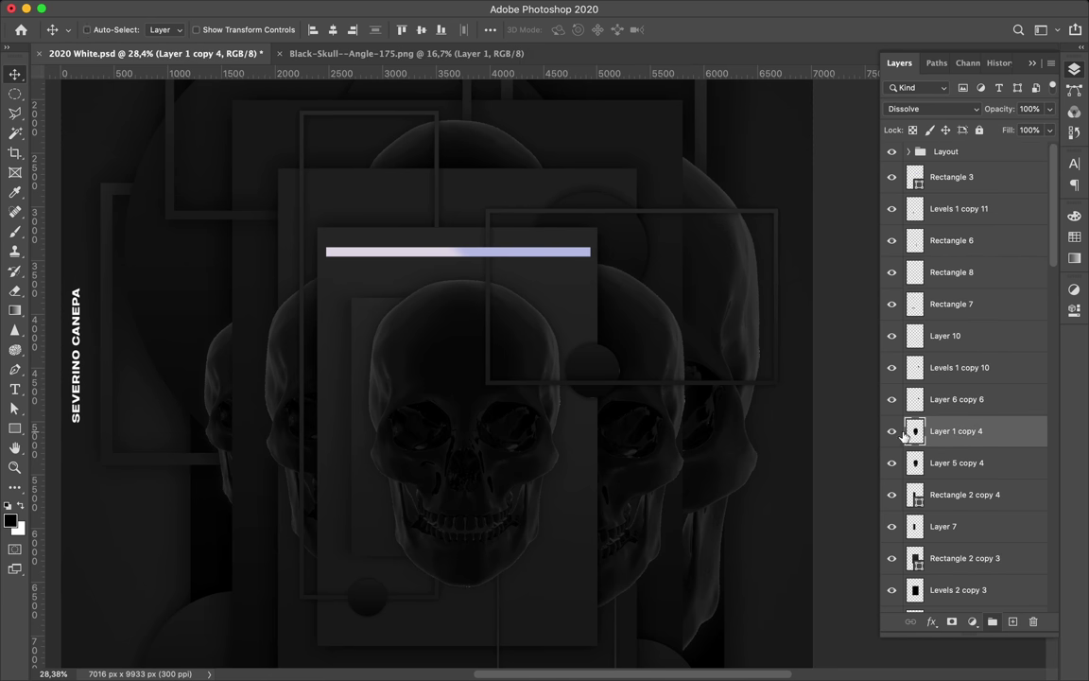
{"action": "left_click", "coordinate": [511, 281]}
{"action": "key", "text": "e"}
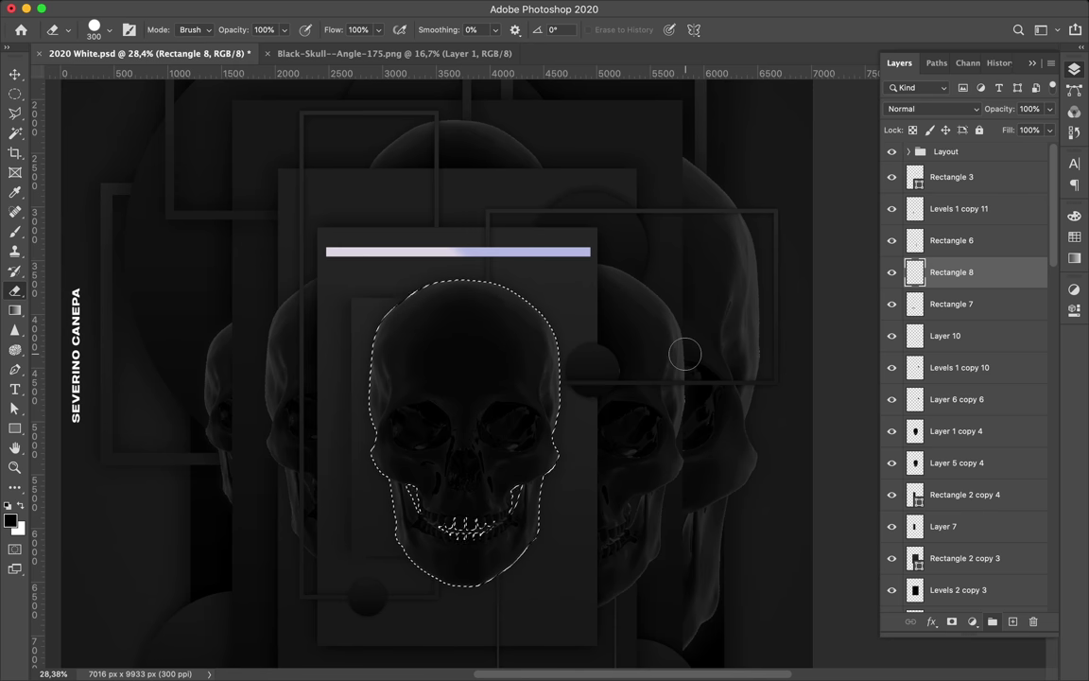
Step: Deselect and erase Rectangle 8's lower edge between the front skull and the outer edge of the skull behind it
{"action": "key", "text": "m"}
{"action": "left_click", "coordinate": [557, 387]}
{"action": "key", "text": "e"}
{"action": "left_click_drag", "start_coordinate": [559, 385], "coordinate": [653, 387]}
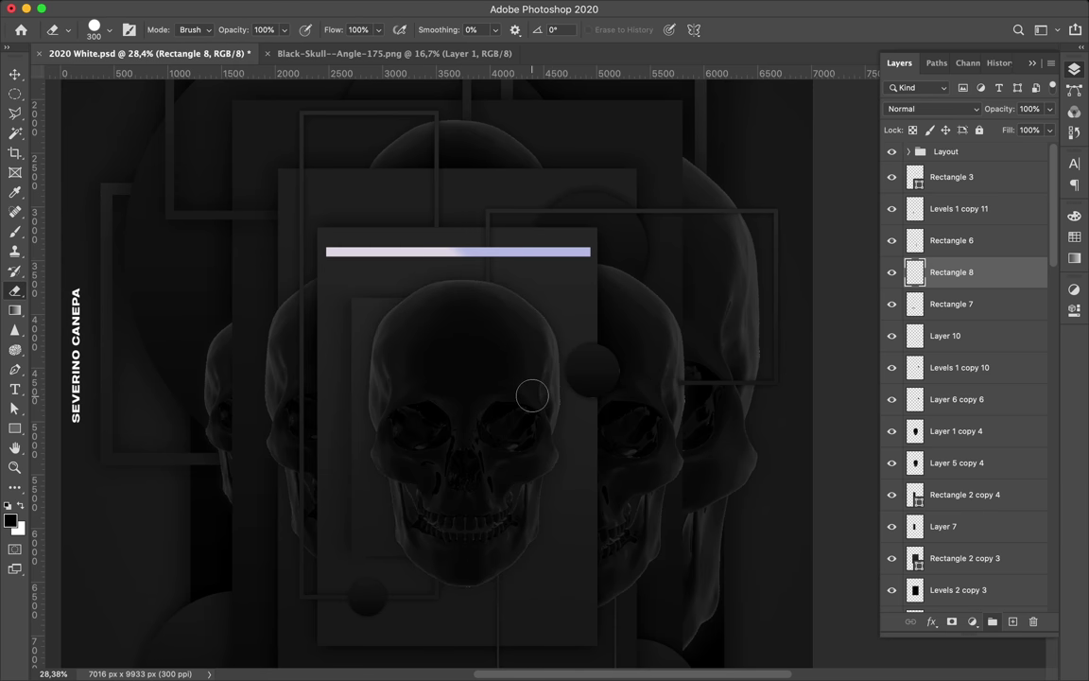
Step: Load the upper circle from Levels 1 copy 6 as a selection, erase Rectangle 8's top edge inside it, and deselect
{"action": "key", "text": "v"}
{"action": "left_click", "coordinate": [628, 383], "text": "super"}
{"action": "left_click", "coordinate": [916, 596], "text": "super"}
{"action": "scroll", "coordinate": [961, 408], "scroll_direction": "up", "scroll_amount": 2}
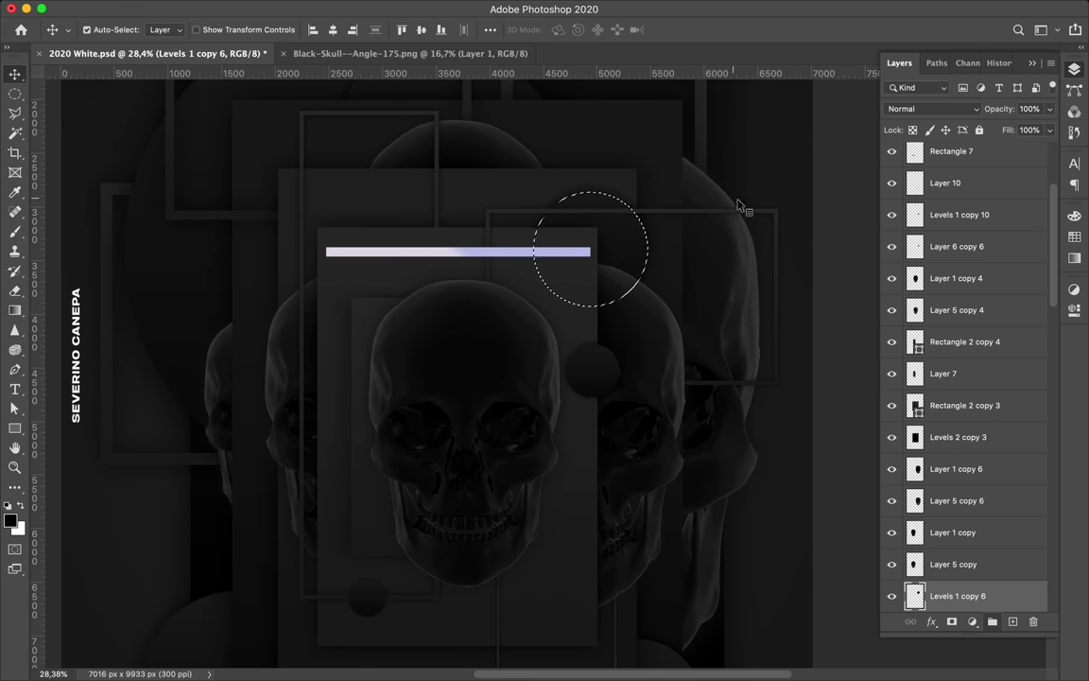
{"action": "left_click", "coordinate": [768, 212], "text": "super"}
{"action": "key", "text": "e"}
{"action": "left_click_drag", "start_coordinate": [636, 209], "coordinate": [510, 215]}
{"action": "key", "text": "v"}
{"action": "key", "text": "m"}
{"action": "left_click", "coordinate": [632, 266]}
{"action": "key", "text": "v"}
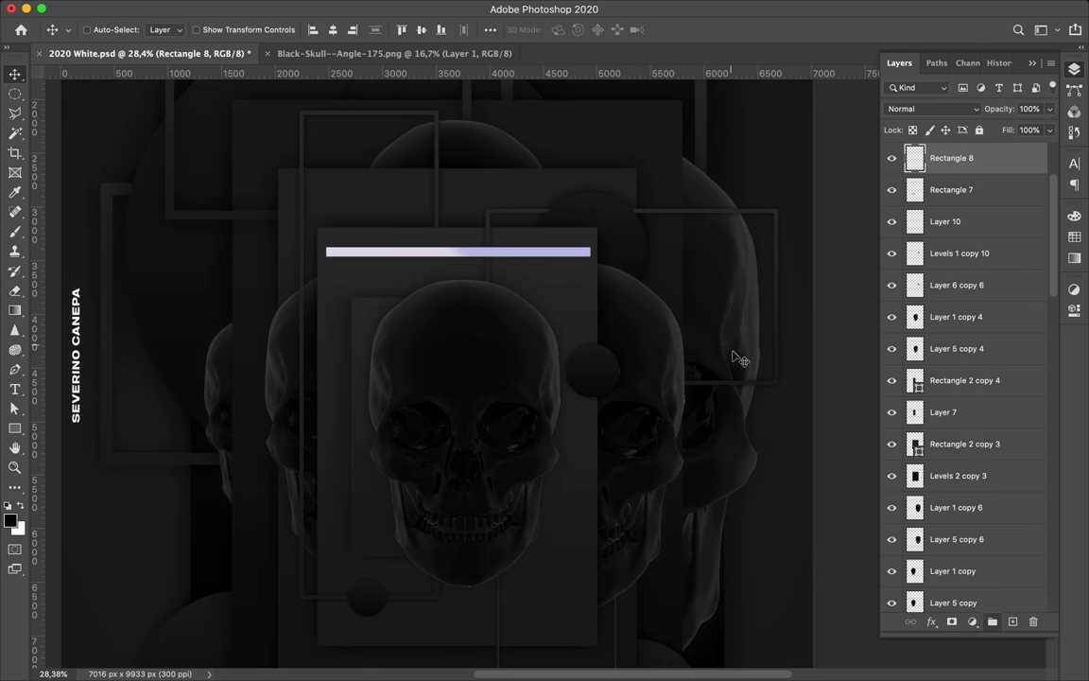
Step: Save the poster document
{"action": "key", "text": "super+minus"}
{"action": "scroll", "coordinate": [553, 381], "scroll_direction": "down", "scroll_amount": 2}
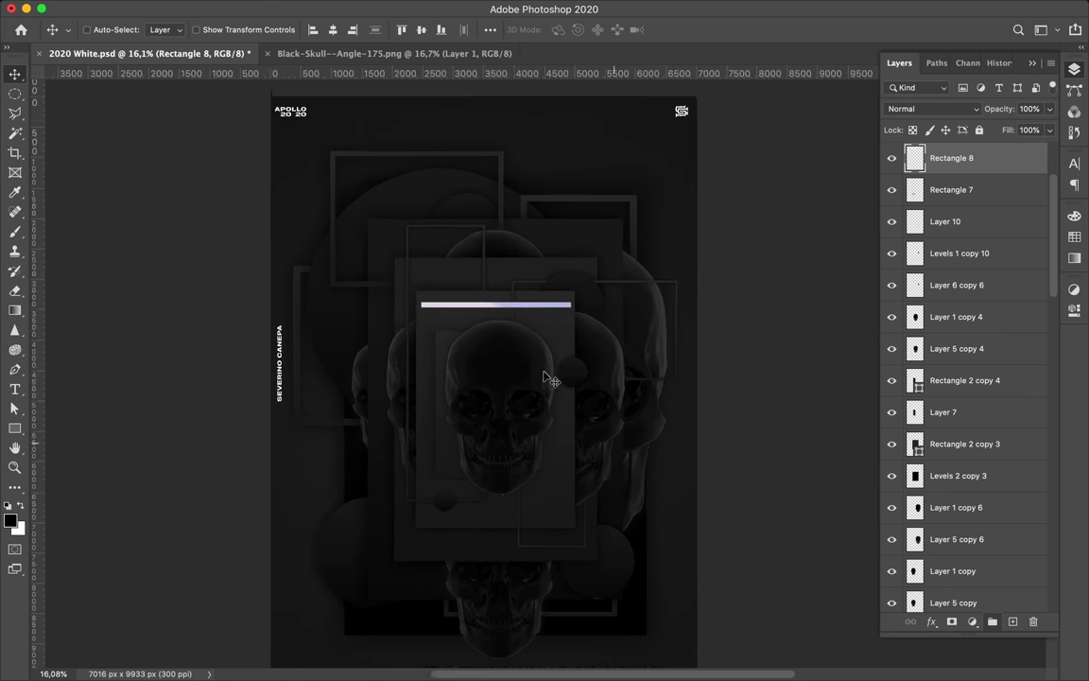
{"action": "key", "text": "super+s"}
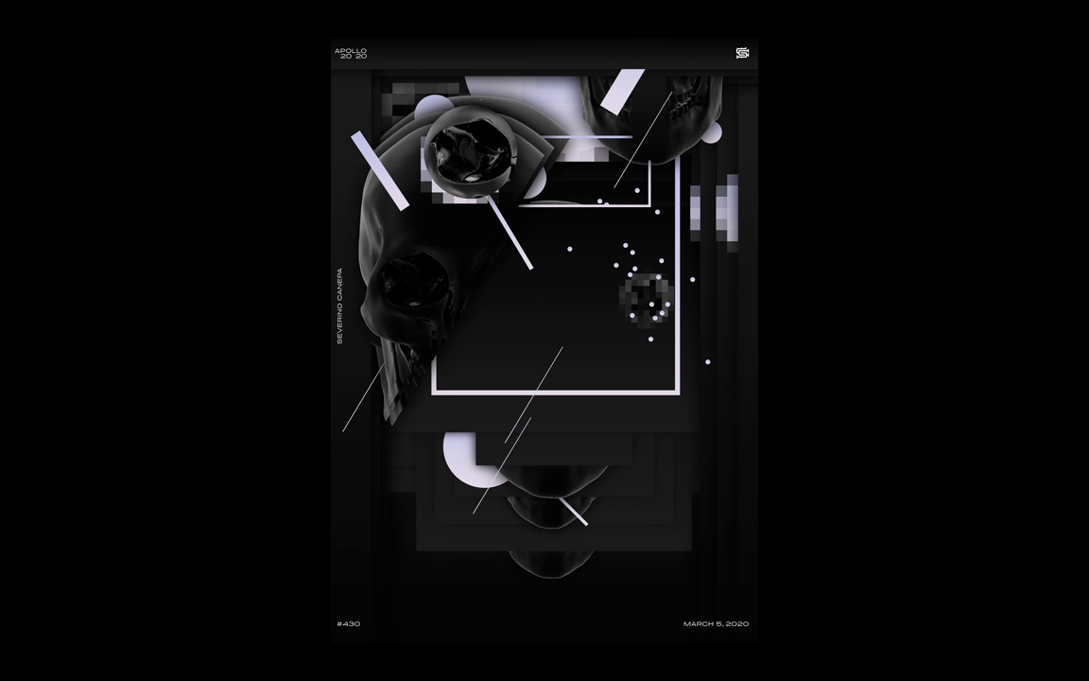